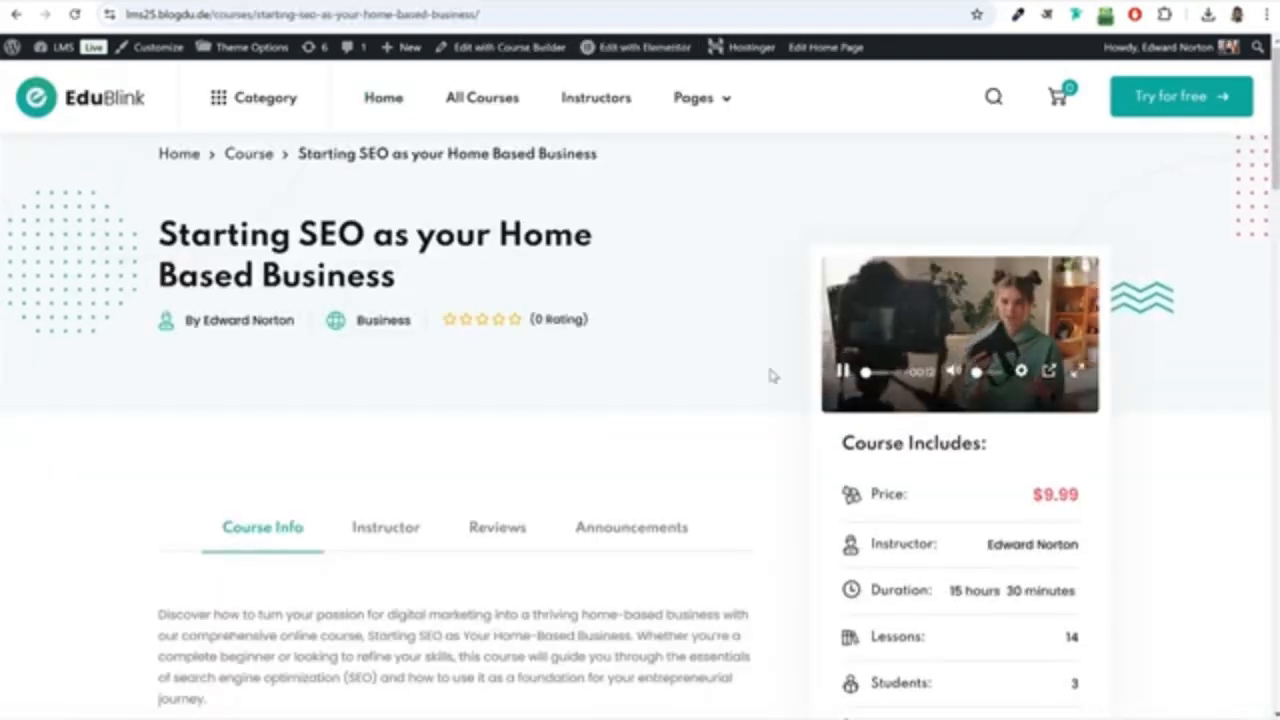
Preview the course's intro video in picture-in-picture, close the floating player, and review the course details down to Course Content.
click(1048, 367)
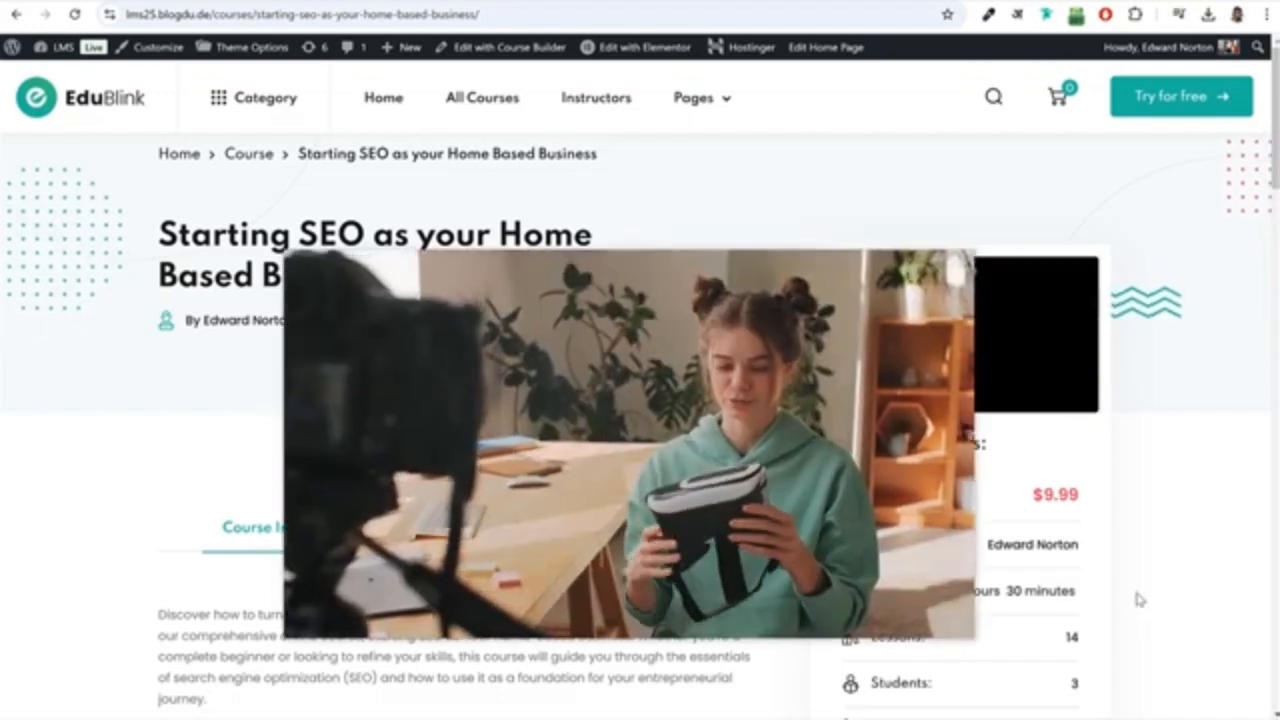
click(961, 264)
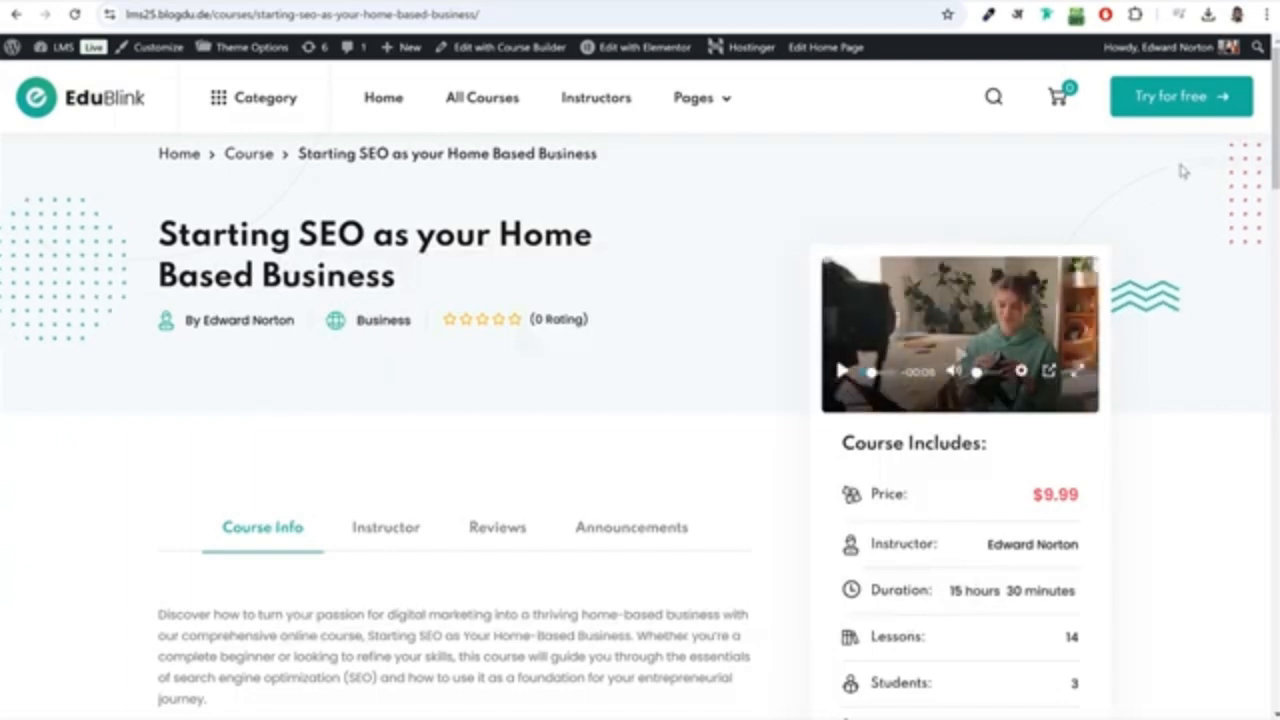
scroll(960, 352, down, 3)
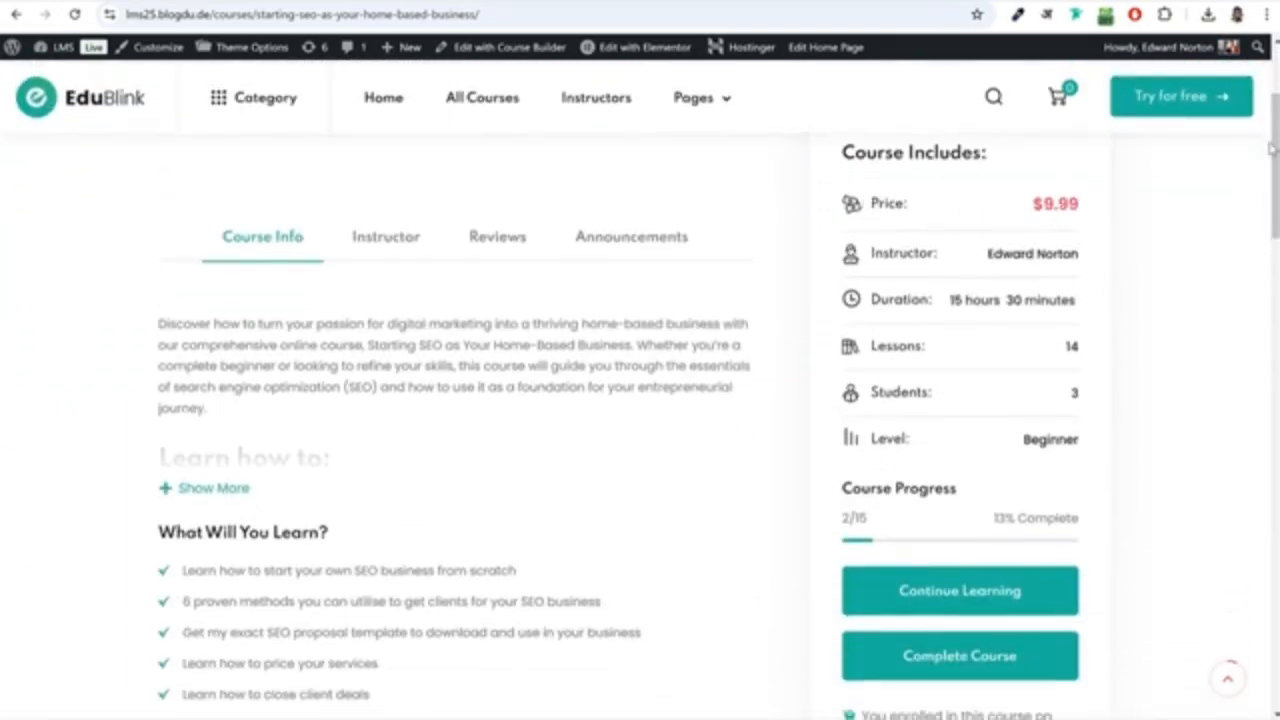
scroll(1218, 352, down, 13)
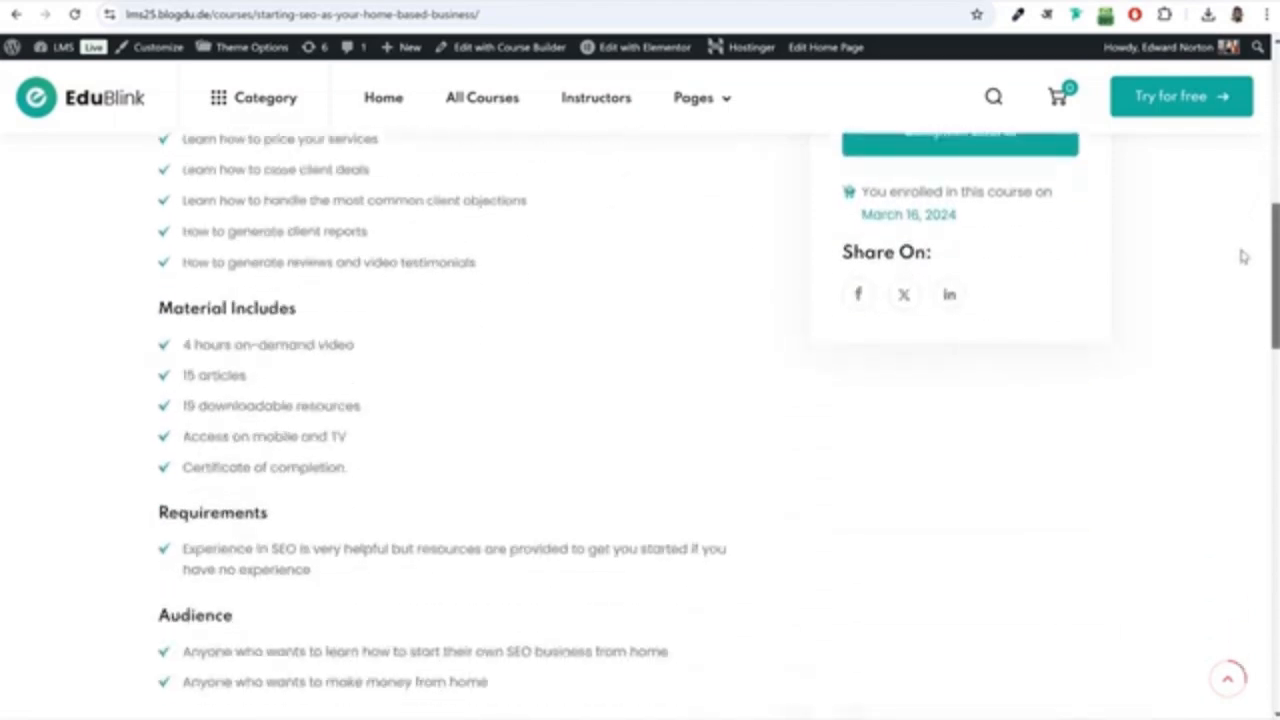
scroll(1218, 352, down, 1)
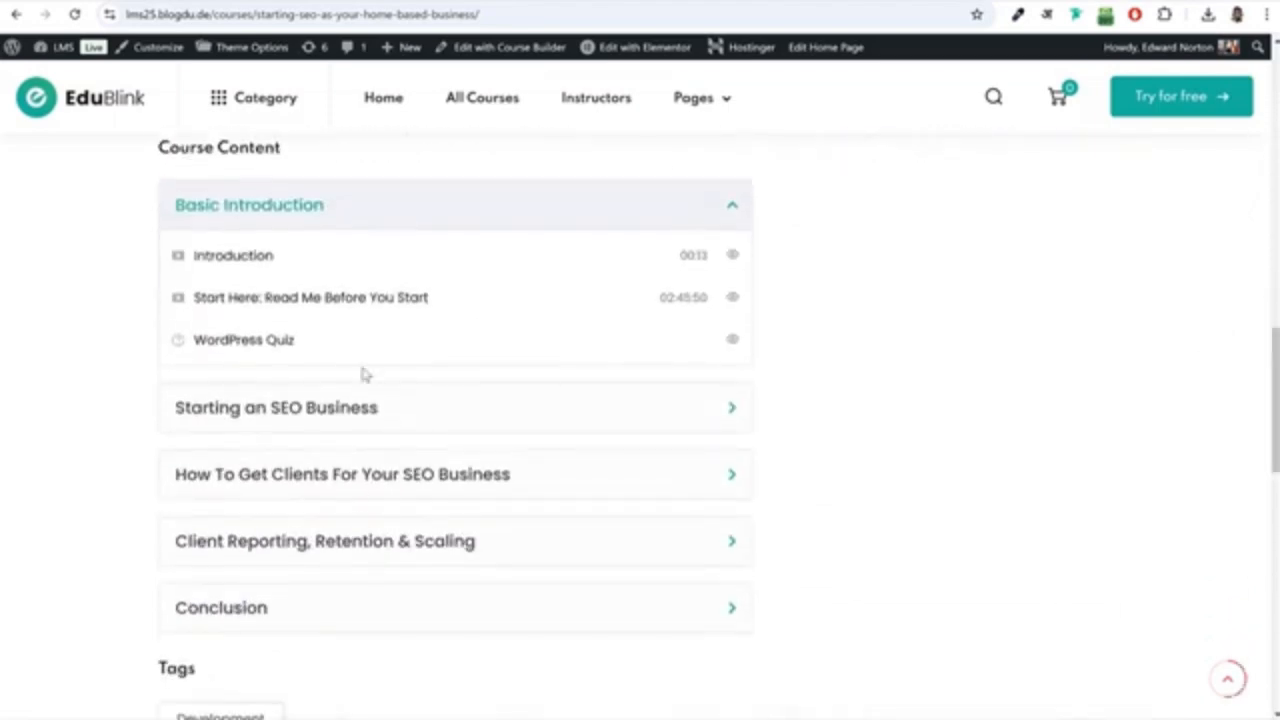
Open the WordPress Quiz under Basic Introduction and submit its questions, answering the written one with "wordpress".
click(233, 258)
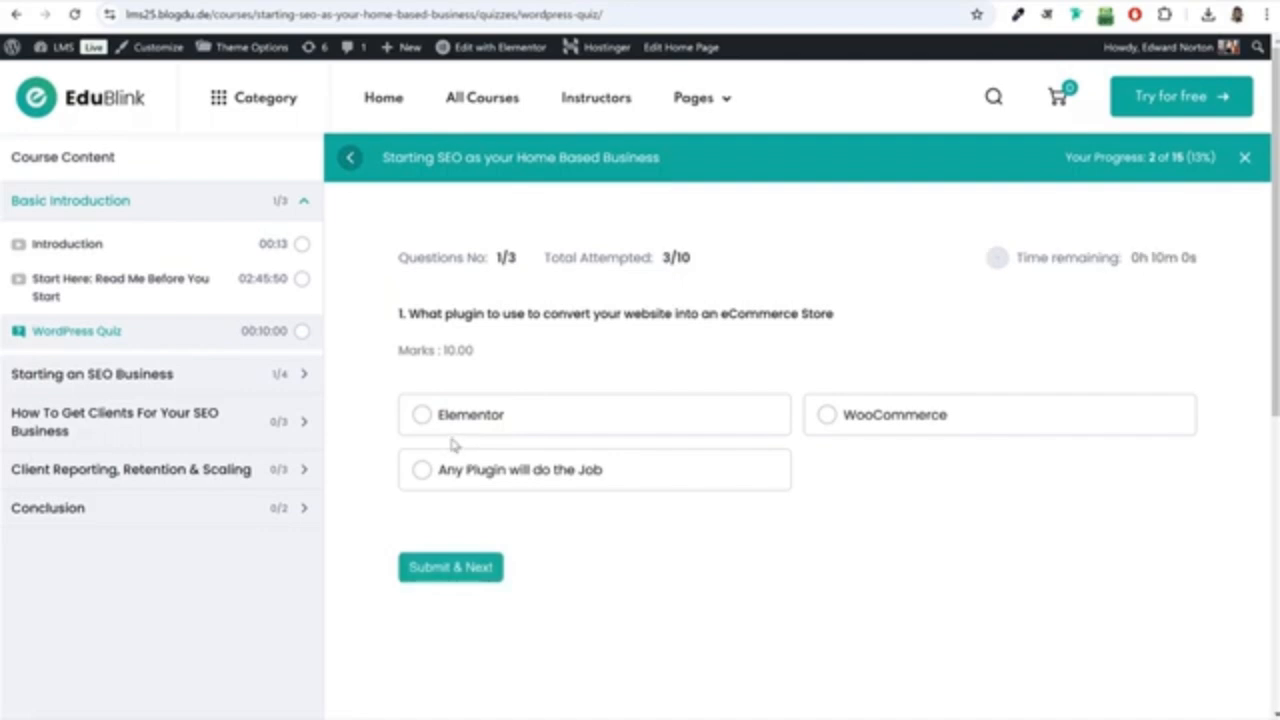
click(482, 577)
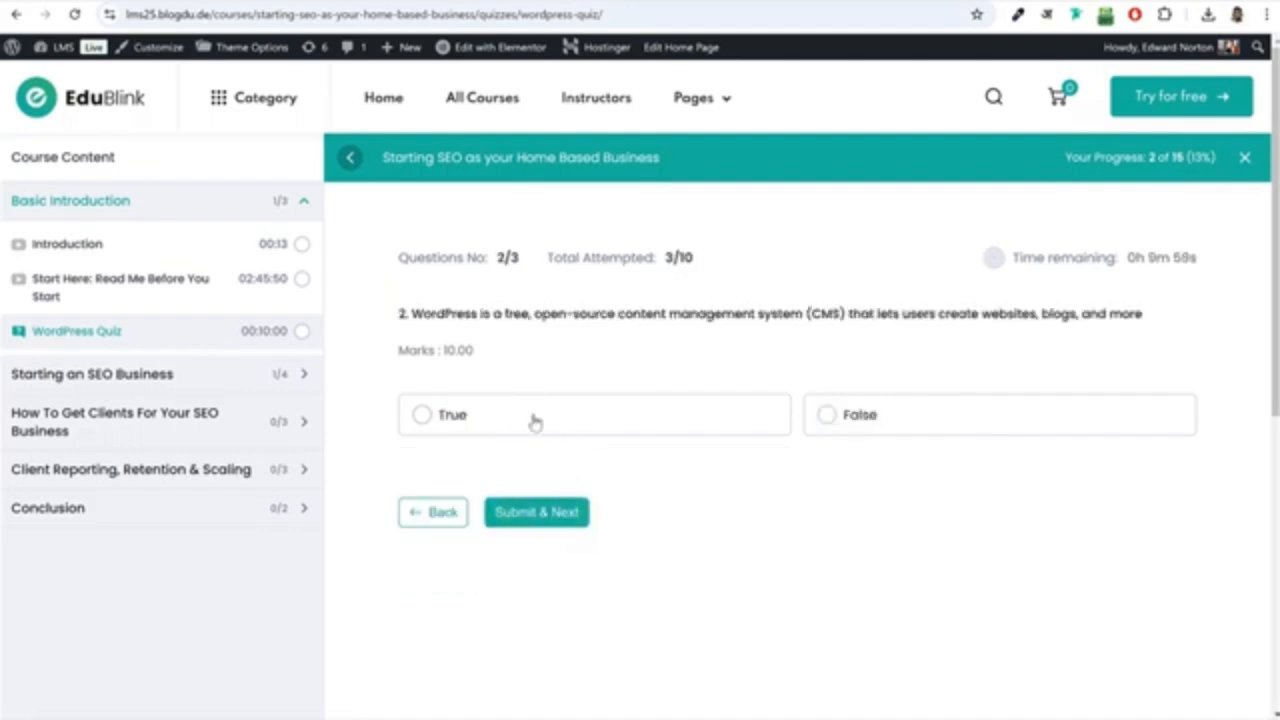
click(549, 524)
click(508, 410)
text(wordpress)
click(553, 520)
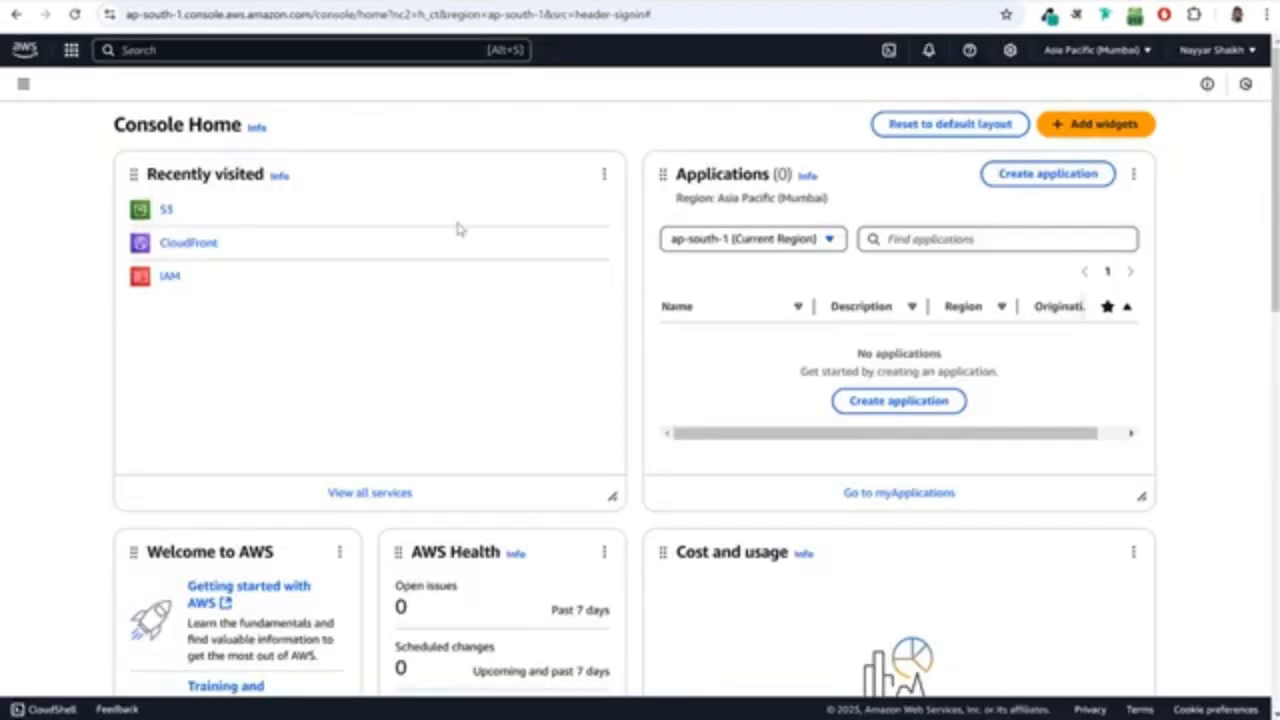
Find S3 in the AWS console, create a general purpose bucket named seobusinesscourse with the default settings, and open it.
click(260, 50)
text(s3)
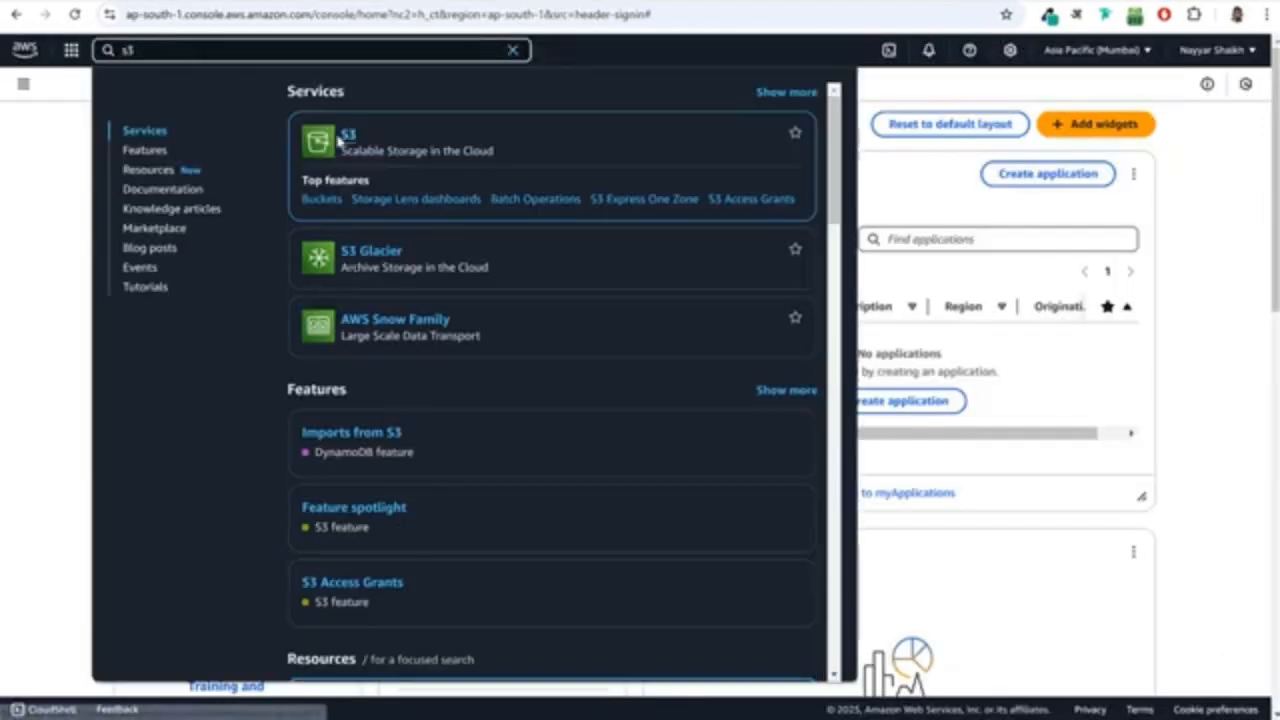
click(349, 135)
click(1205, 283)
click(125, 227)
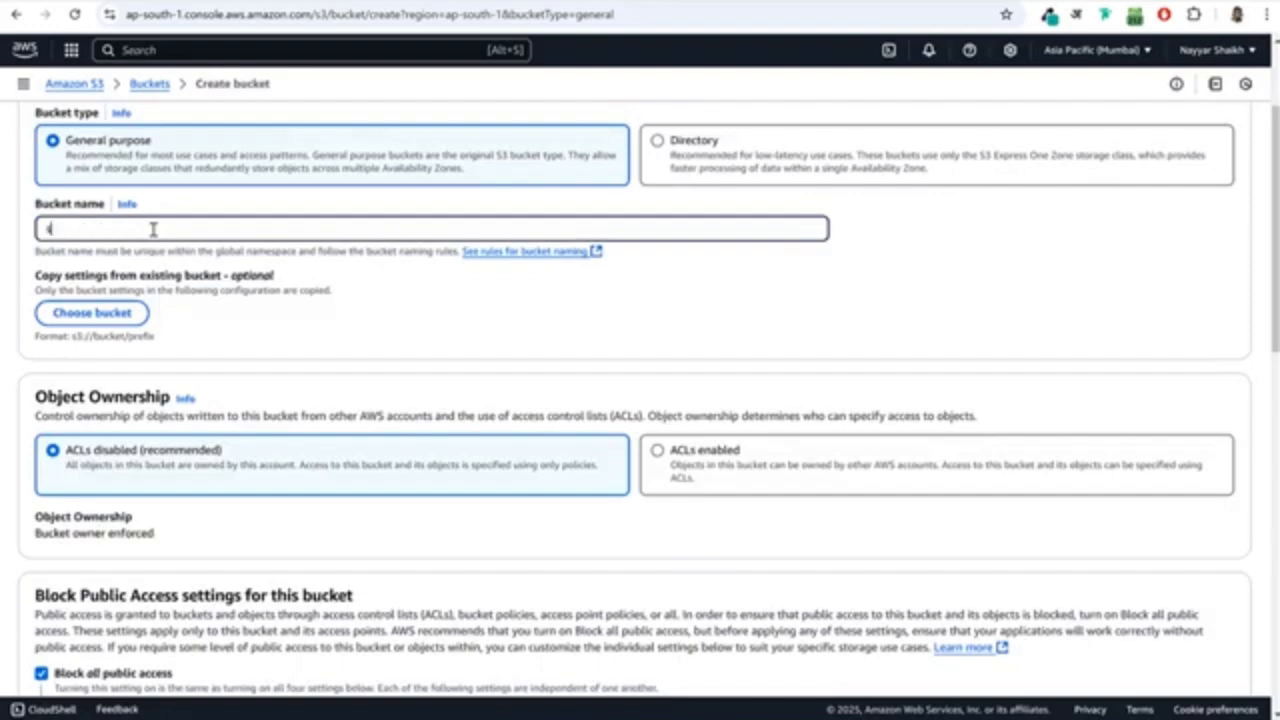
scroll(135, 290, down, 4)
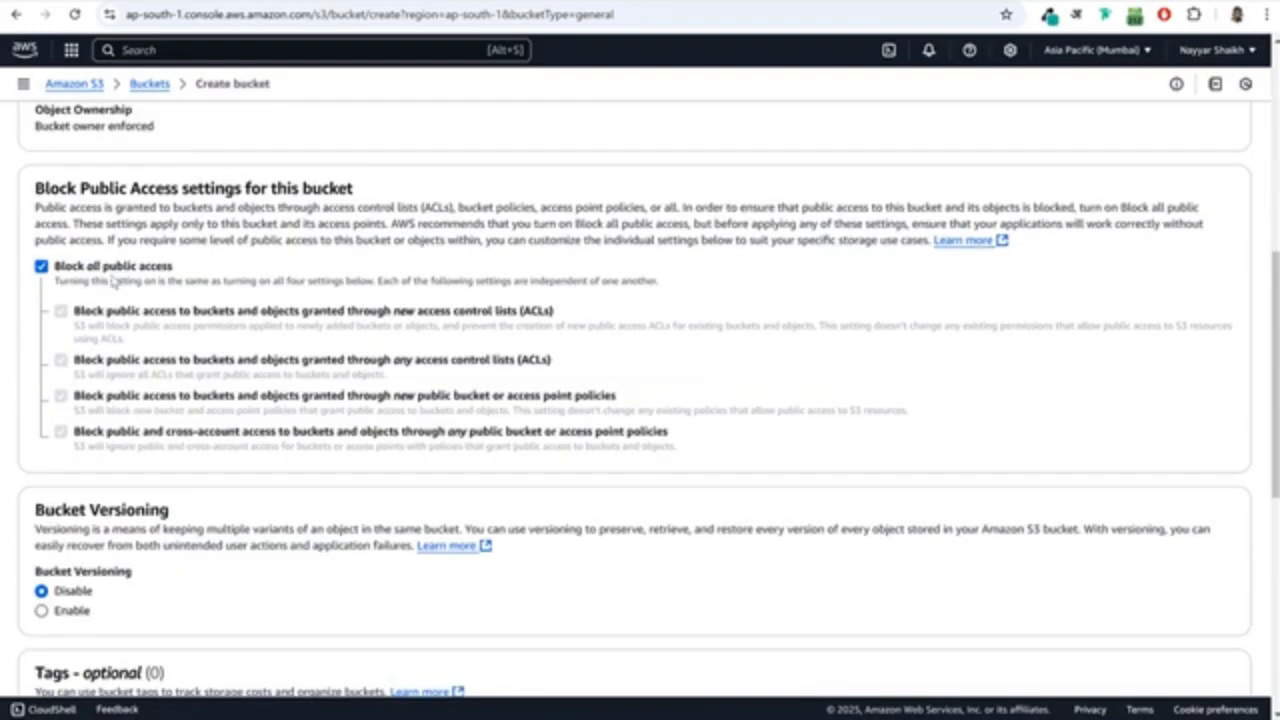
scroll(147, 285, down, 10)
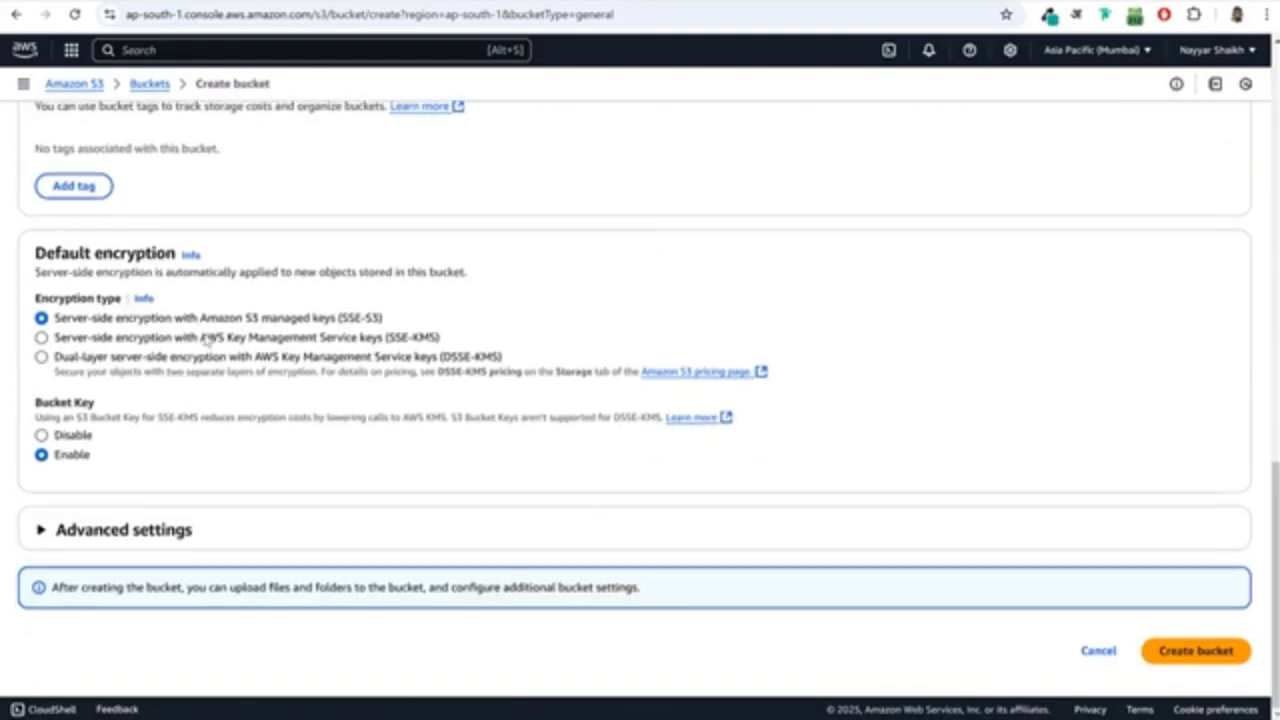
click(1194, 650)
click(134, 577)
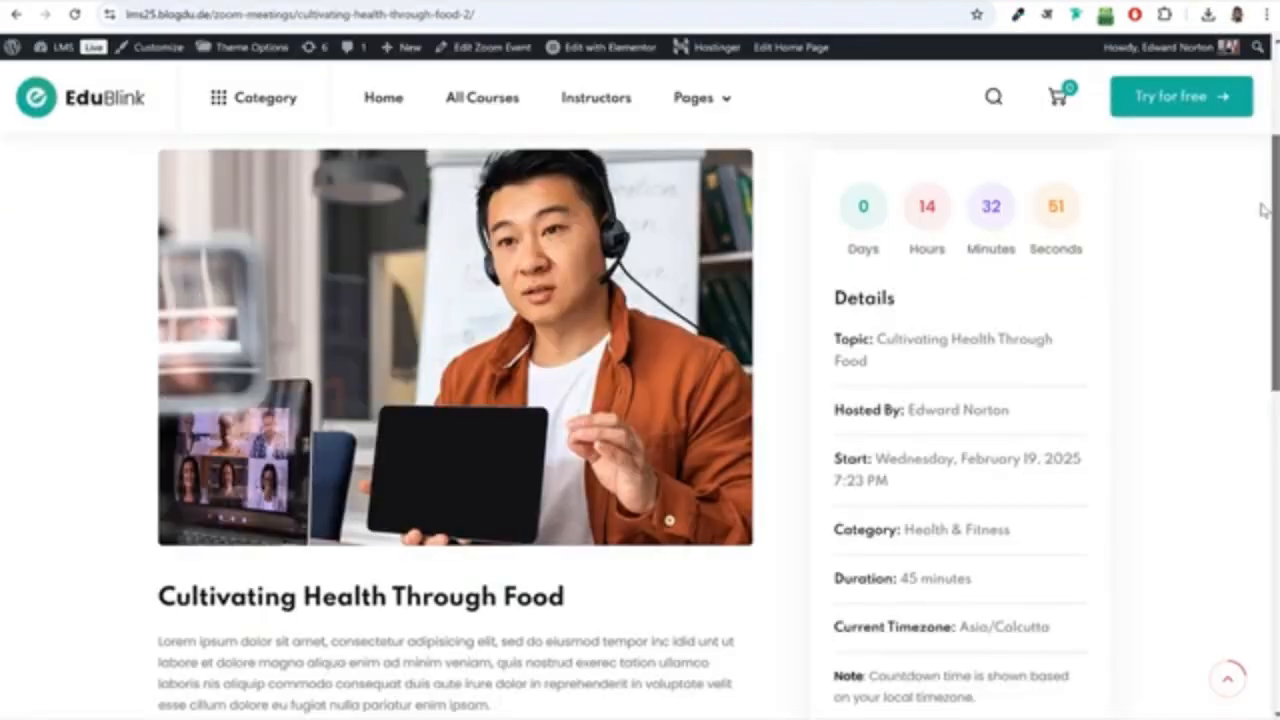
Examine the Basics, Curriculum and Additional stages of New Course in the Tutor LMS course builder and close the builder.
scroll(1255, 235, down, 3)
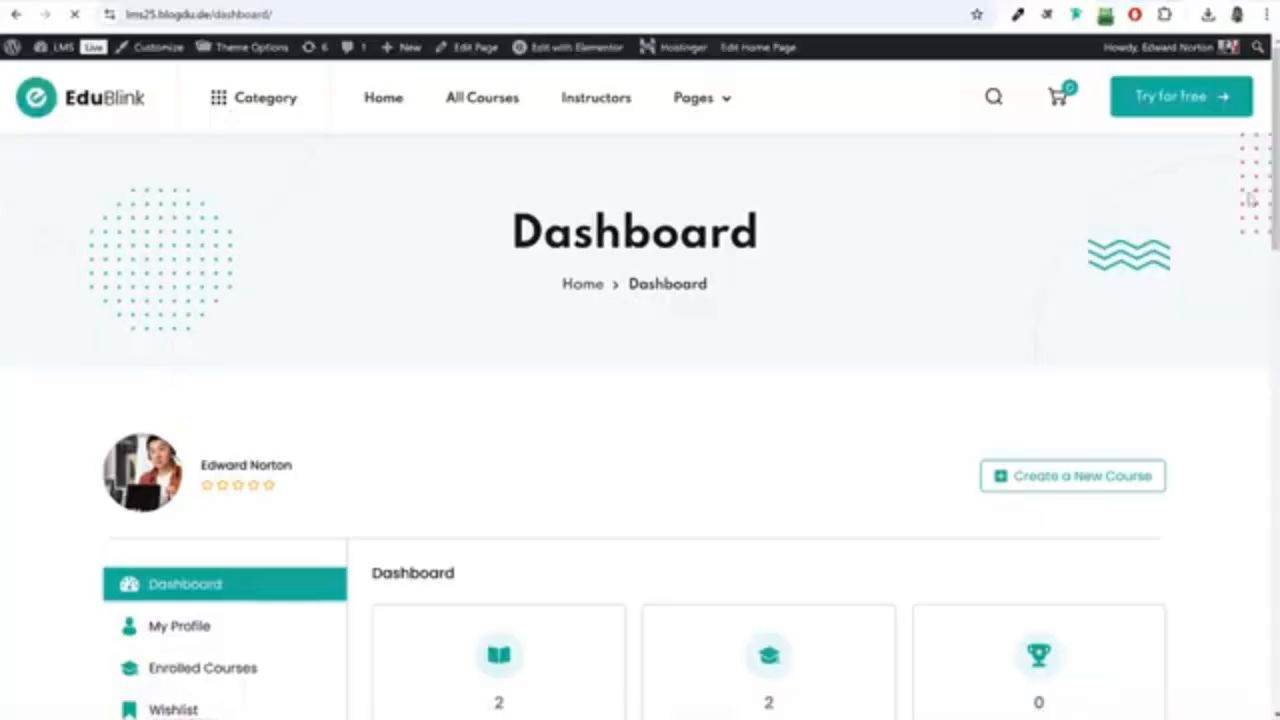
scroll(1258, 185, down, 3)
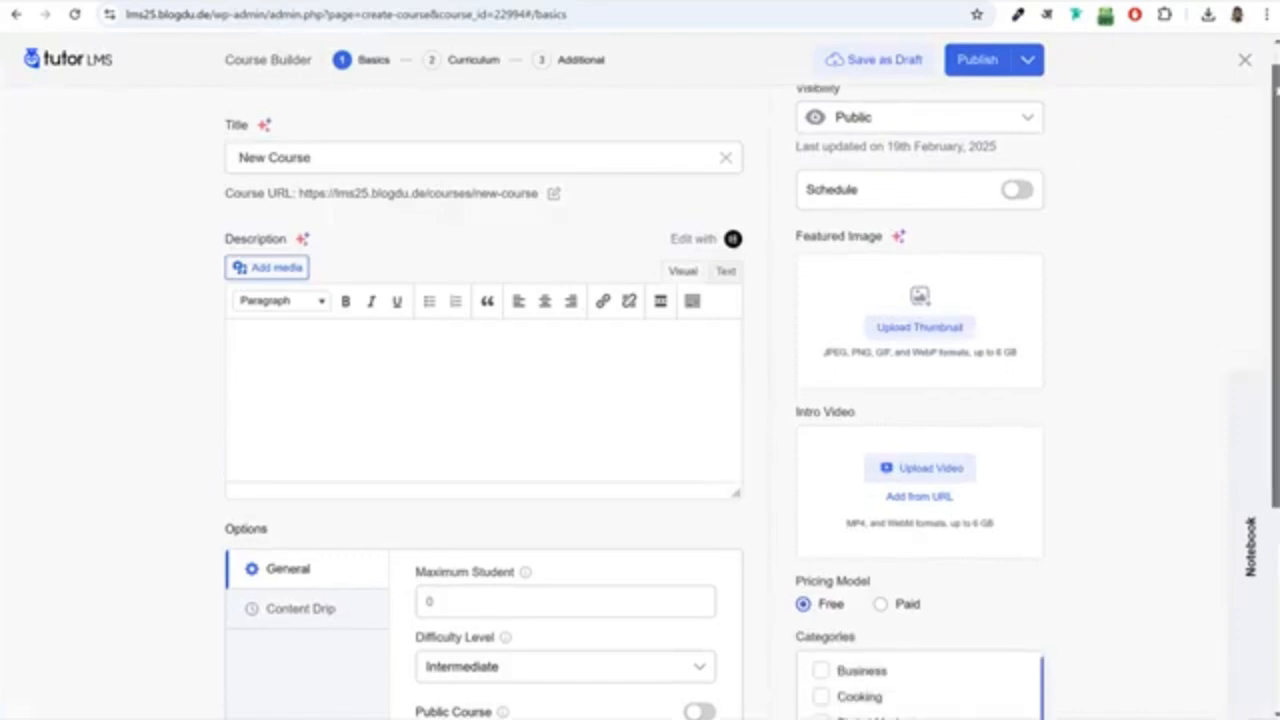
click(480, 60)
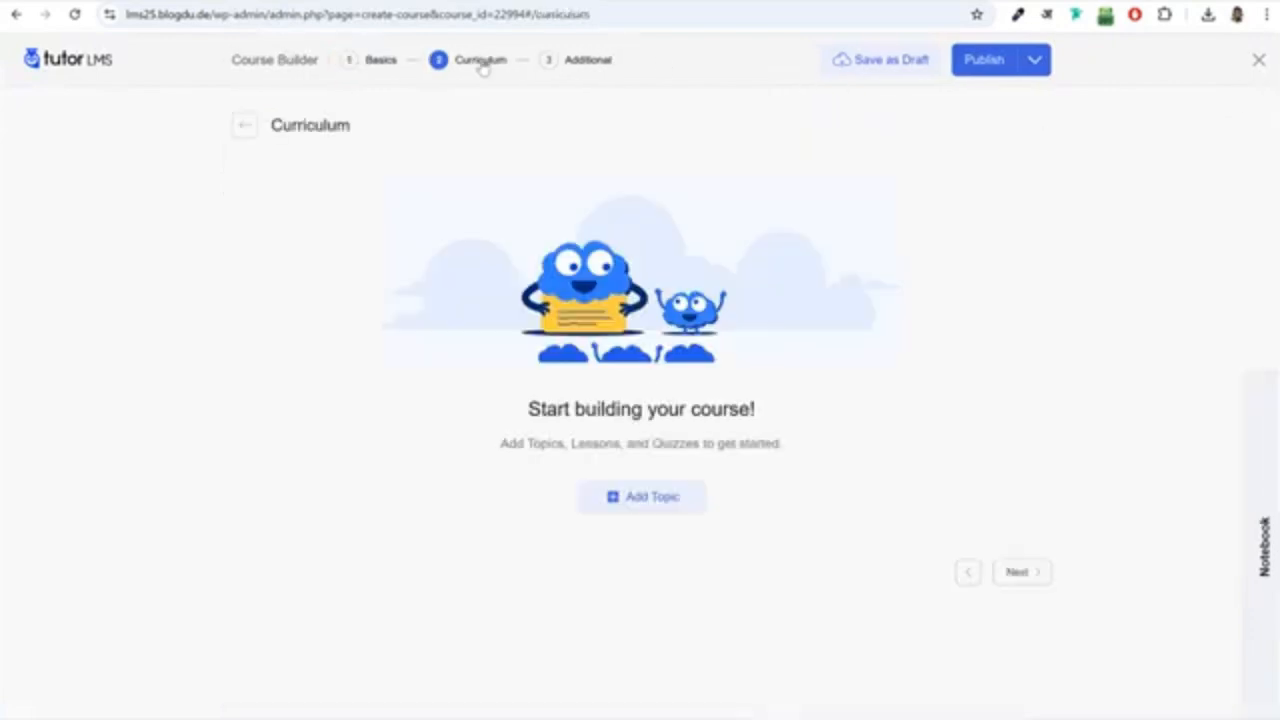
click(602, 66)
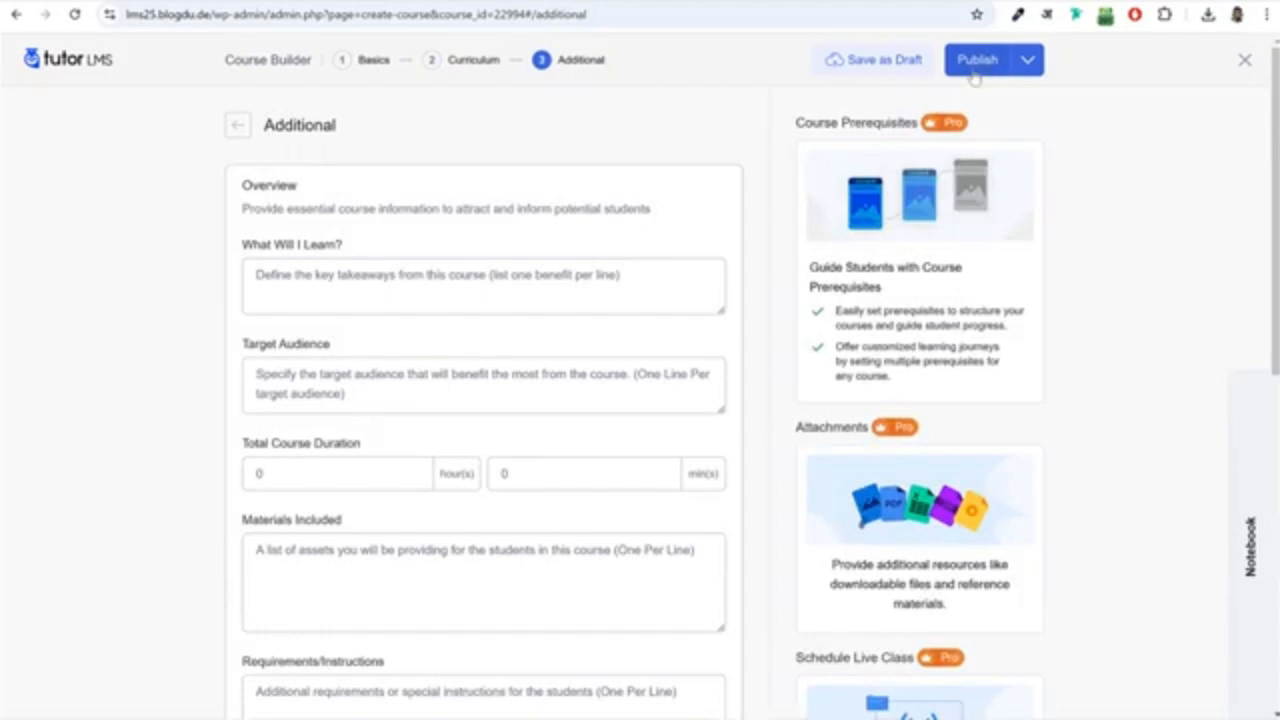
click(1245, 61)
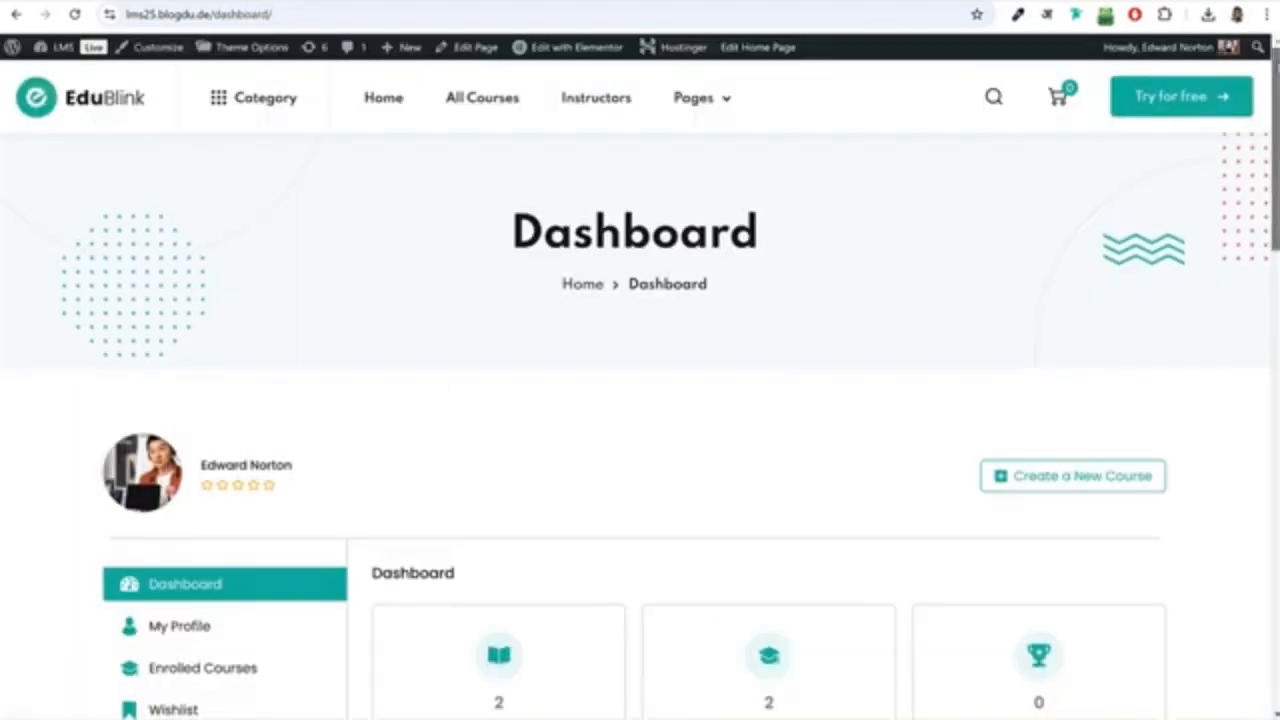
Review the instructor dashboard's course statistics and open the Withdrawals page to check the balance.
scroll(640, 400, down, 3)
scroll(1124, 343, down, 4)
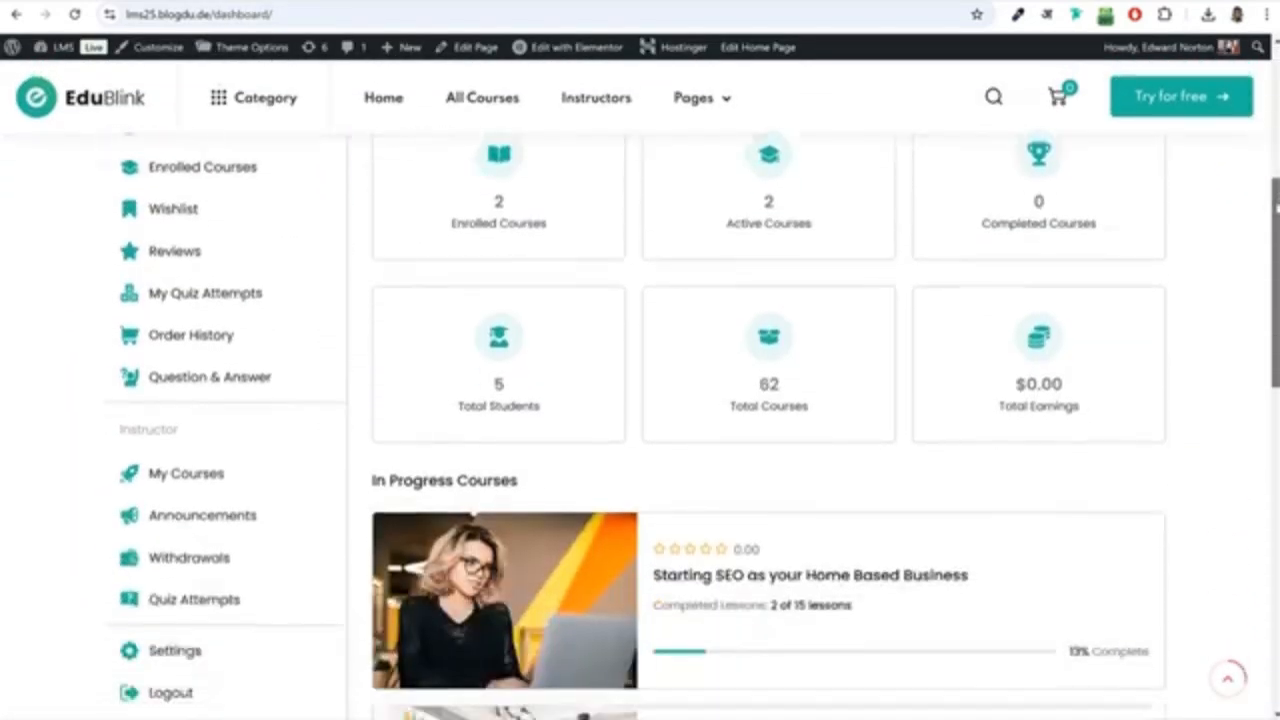
click(199, 435)
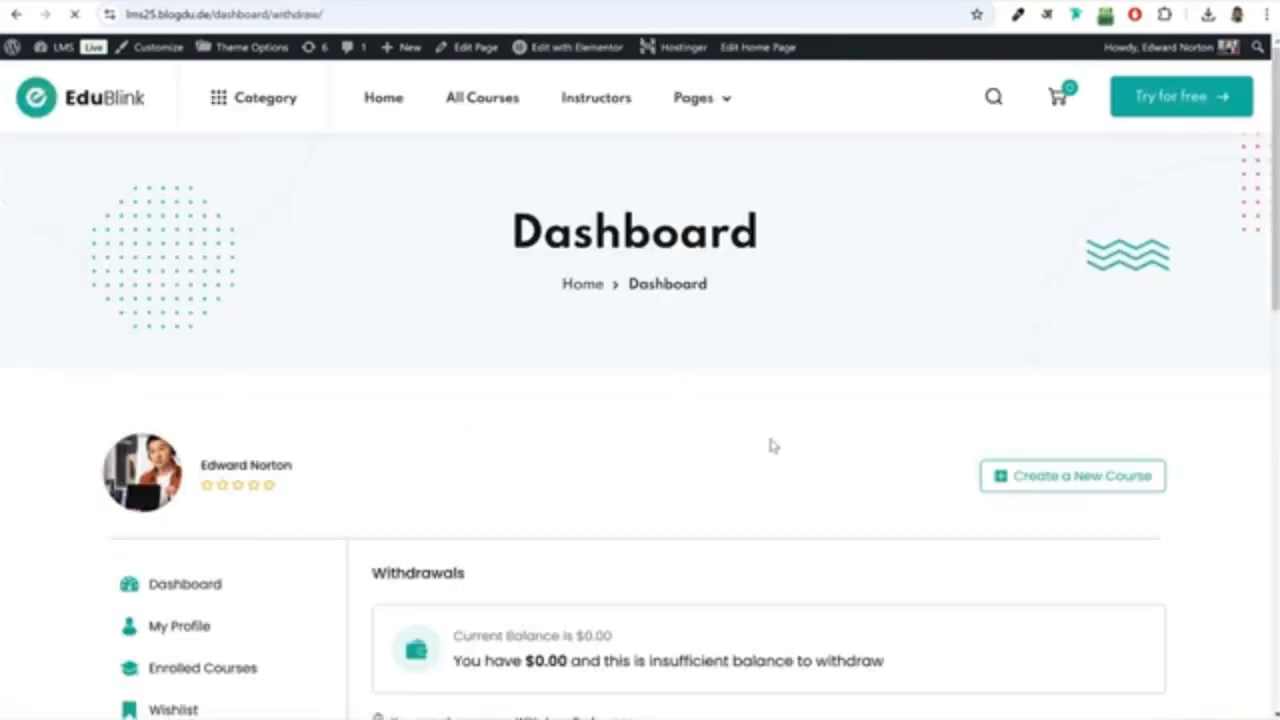
scroll(891, 443, down, 4)
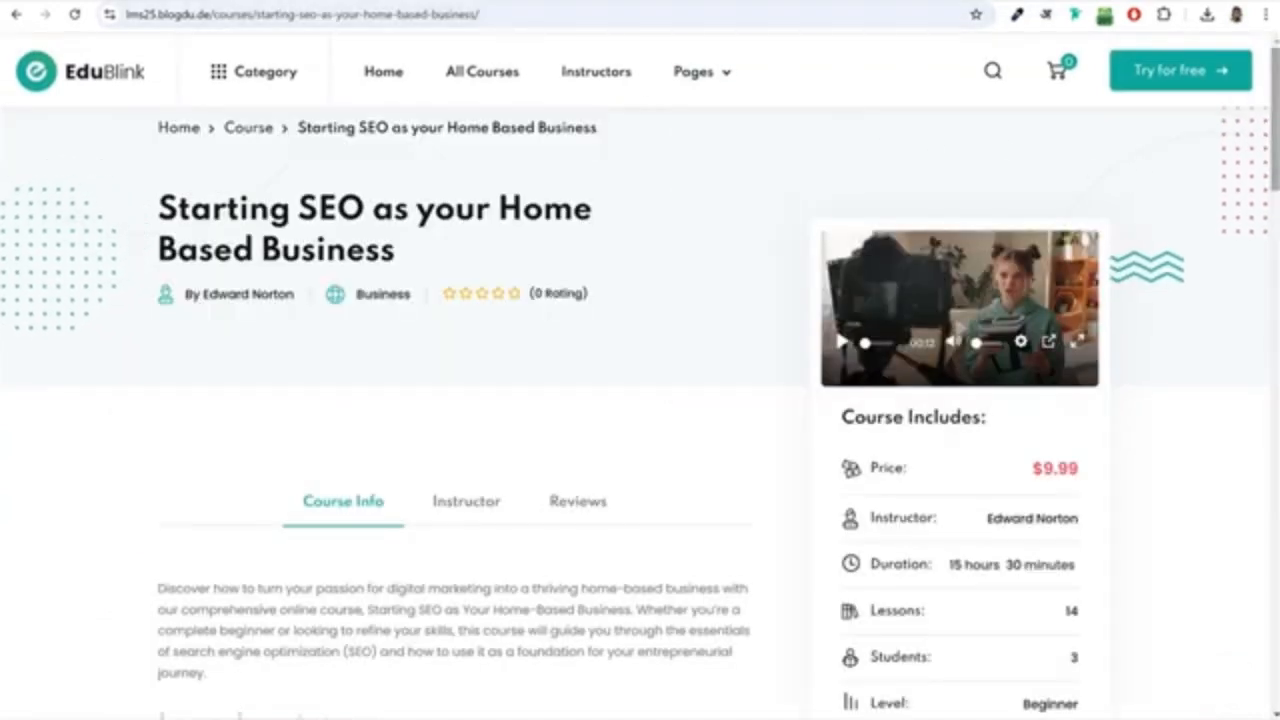
Add the course "Starting SEO as your Home Based Business" to the cart from its course page.
scroll(640, 400, down, 1)
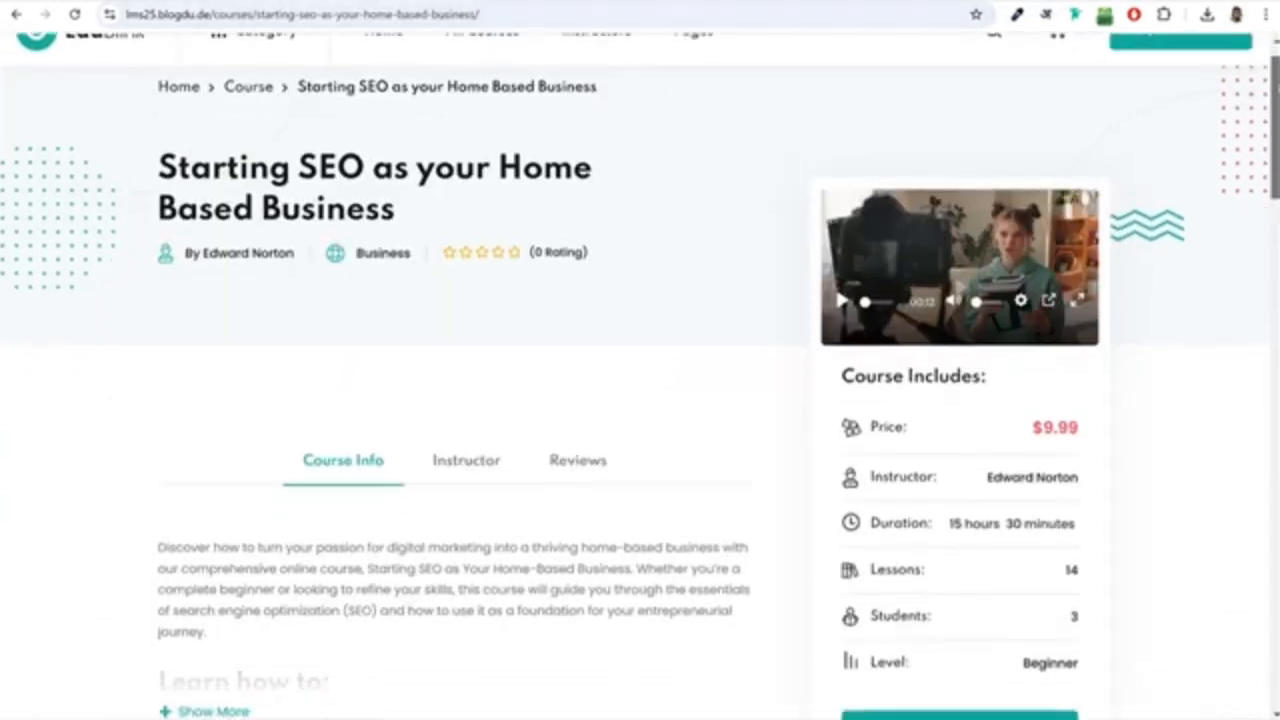
scroll(1146, 343, down, 3)
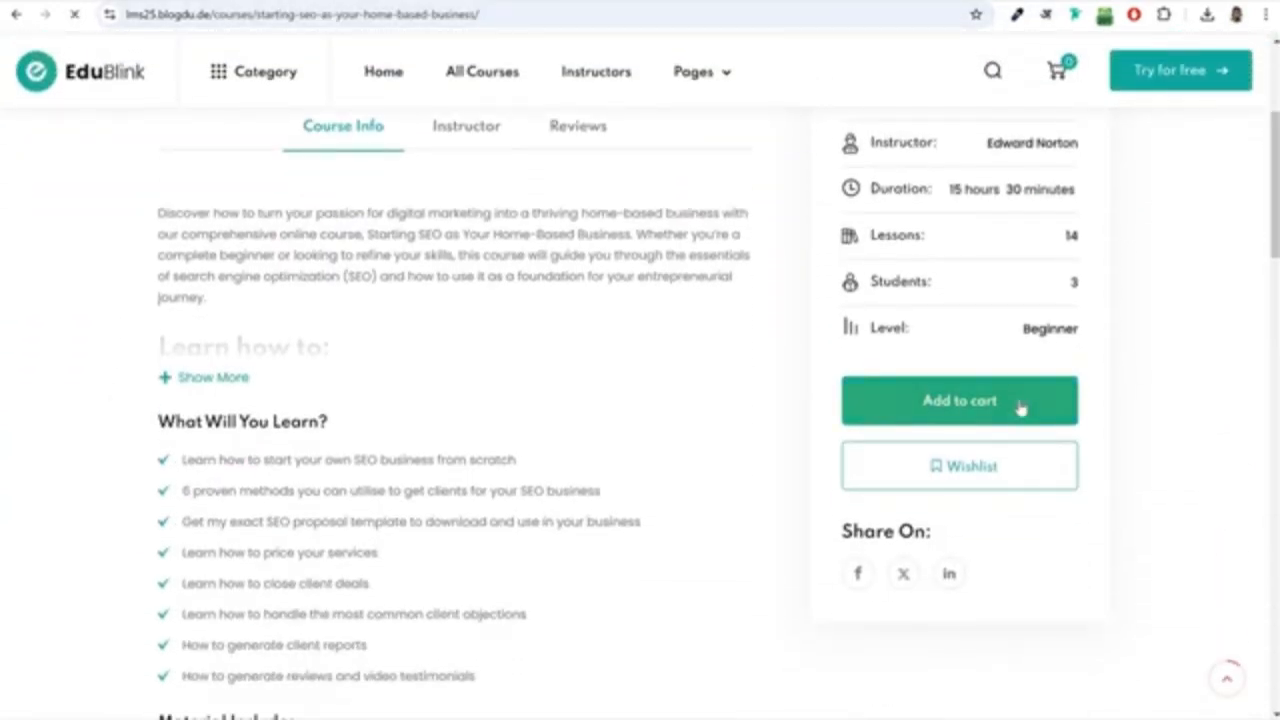
click(1020, 408)
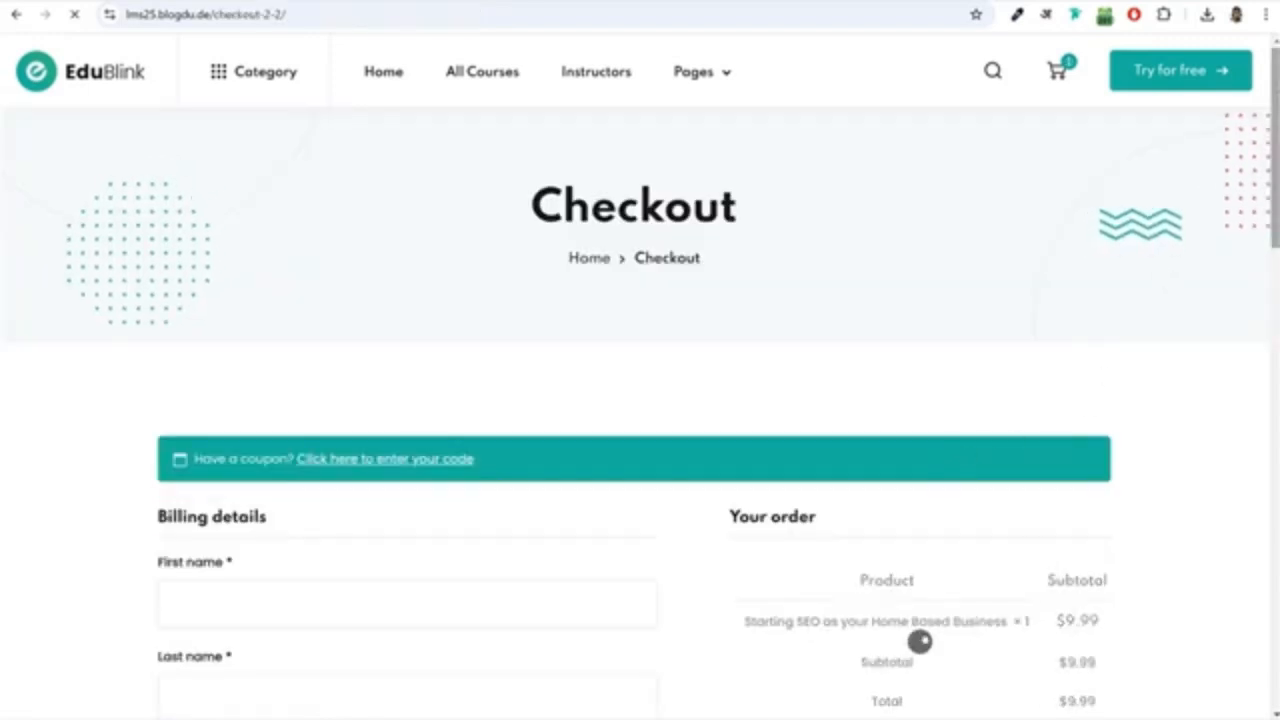
Go through the Razorpay and PayPal payment methods at checkout and select Credit/Debit Cards.
drag(1275, 78, 1268, 245)
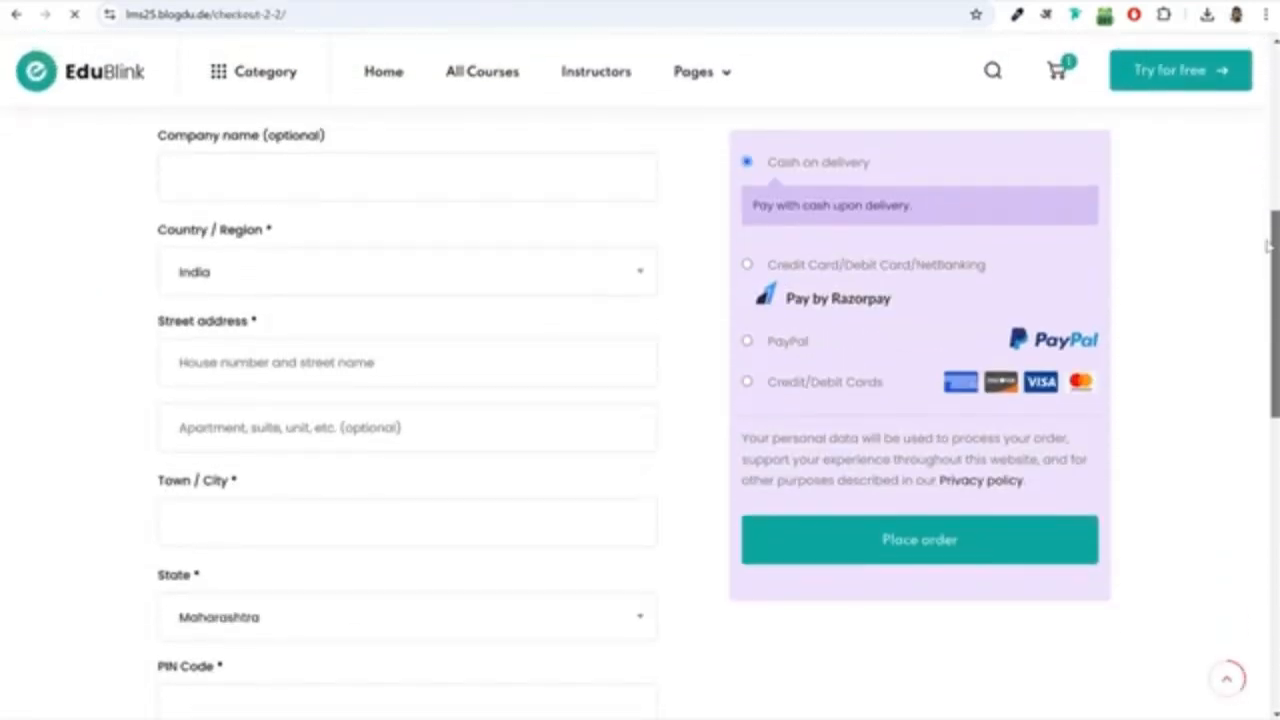
click(747, 265)
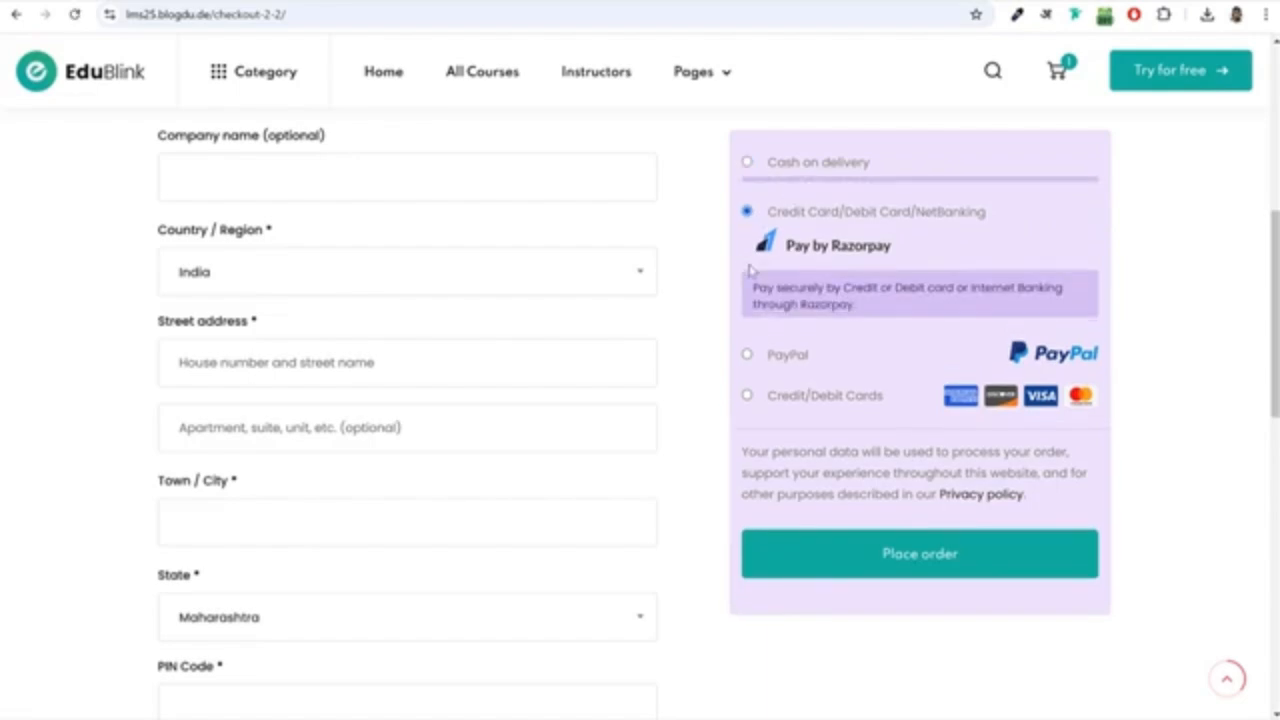
click(747, 357)
click(749, 434)
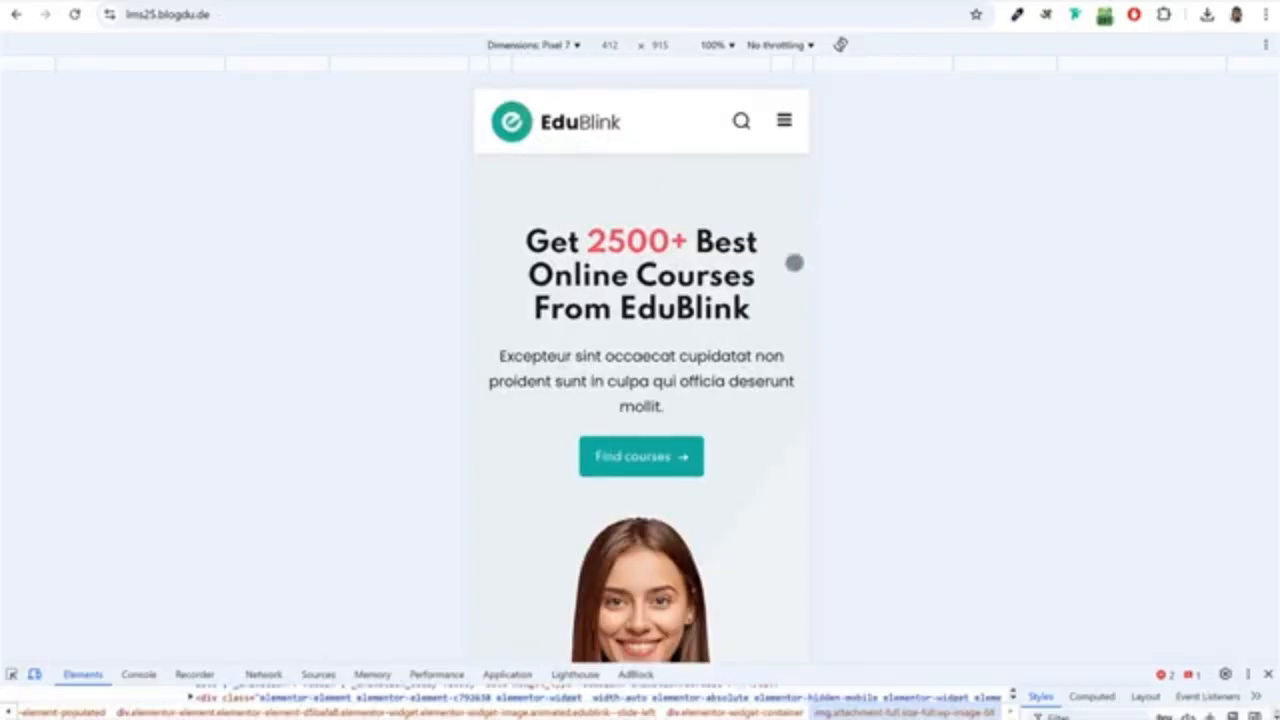
Examine the home page and the "Grow Personal Financial Security Thinking & Principles" course page in the Pixel 7 mobile view.
scroll(780, 300, down, 10)
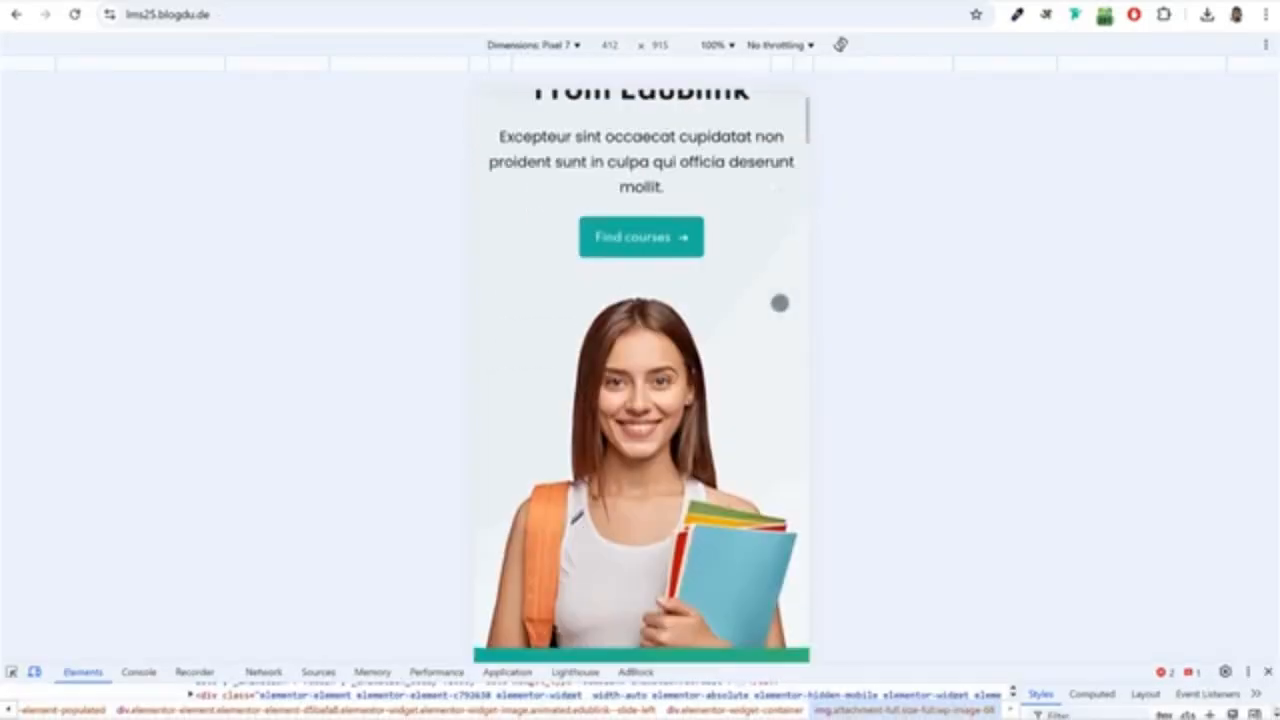
scroll(779, 303, down, 10)
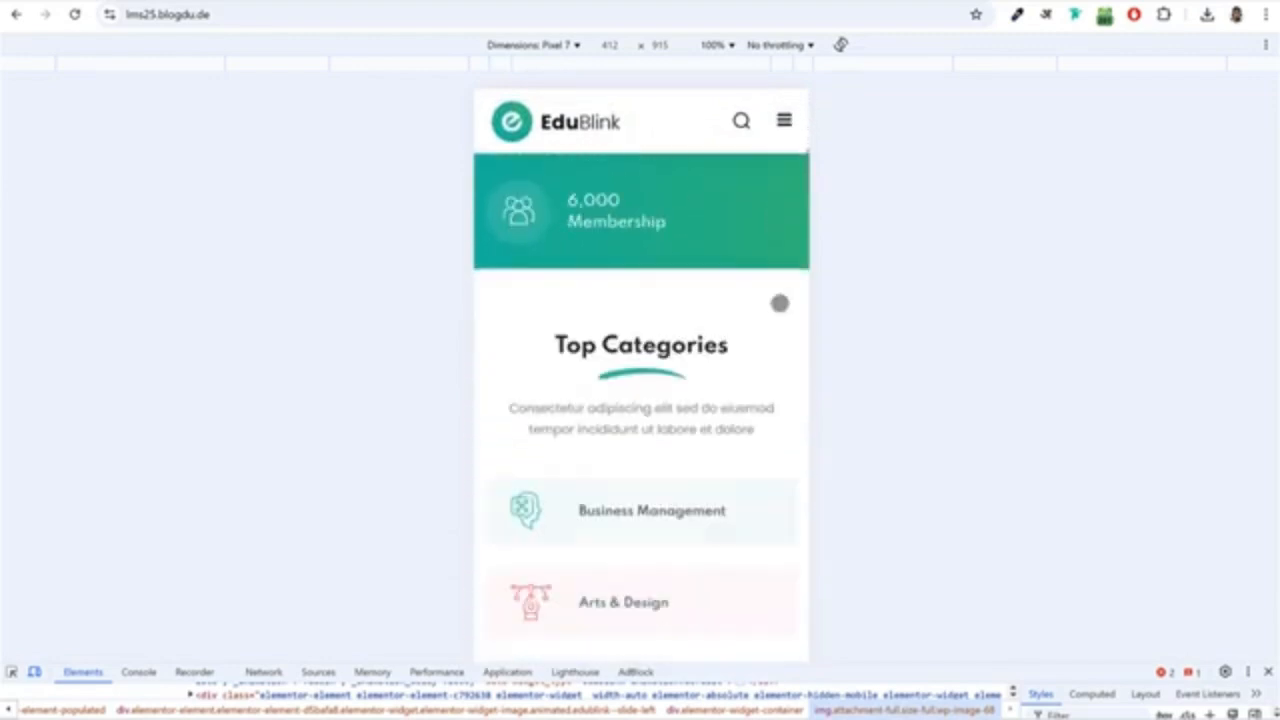
scroll(779, 303, down, 10)
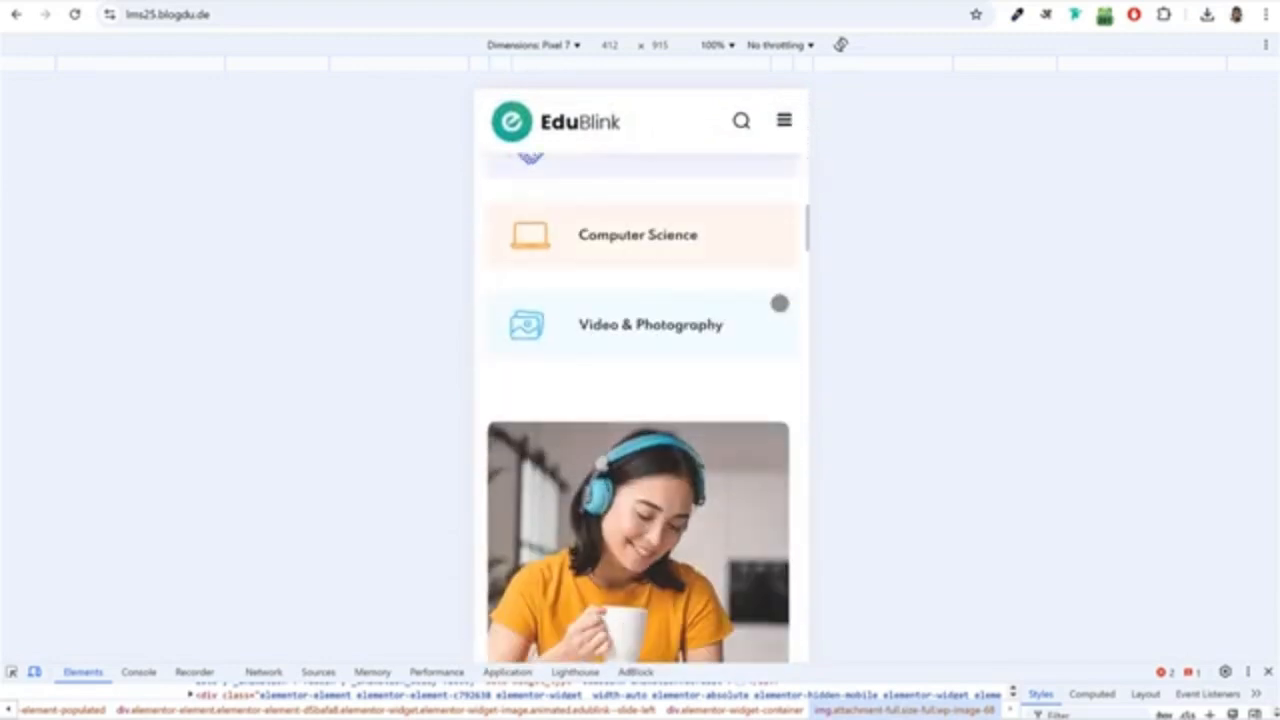
scroll(779, 303, down, 10)
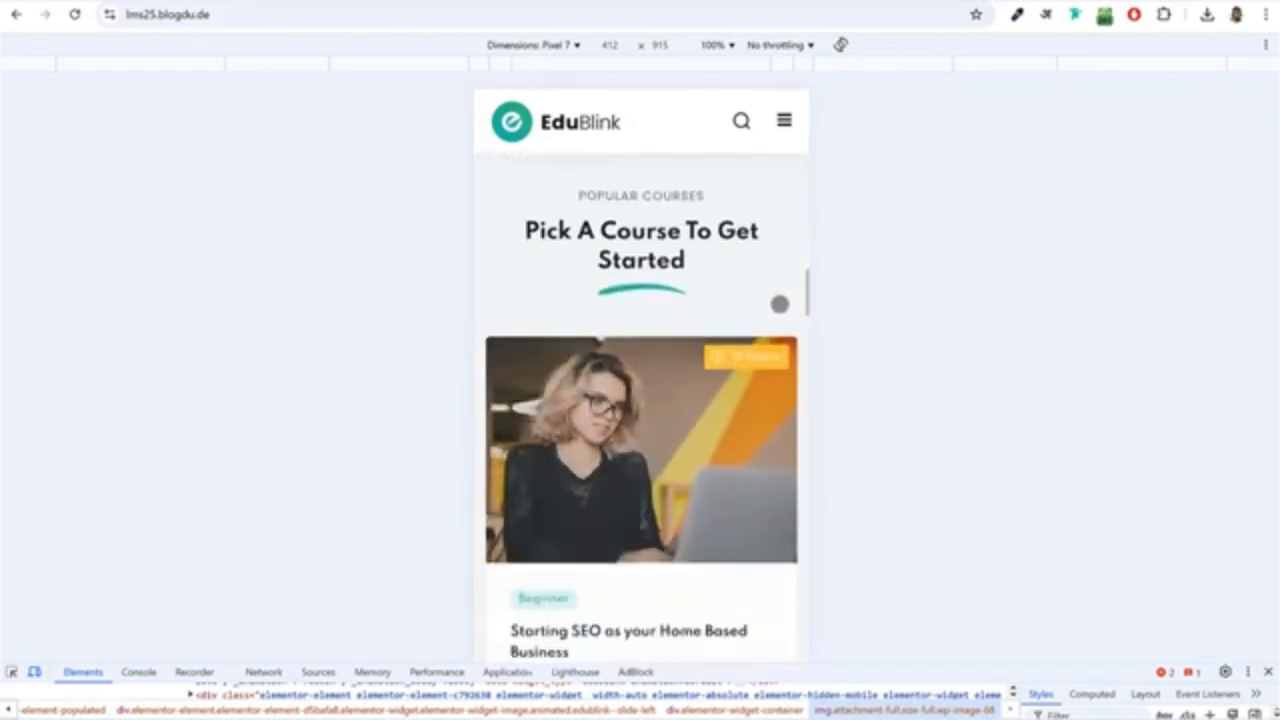
scroll(622, 401, down, 5)
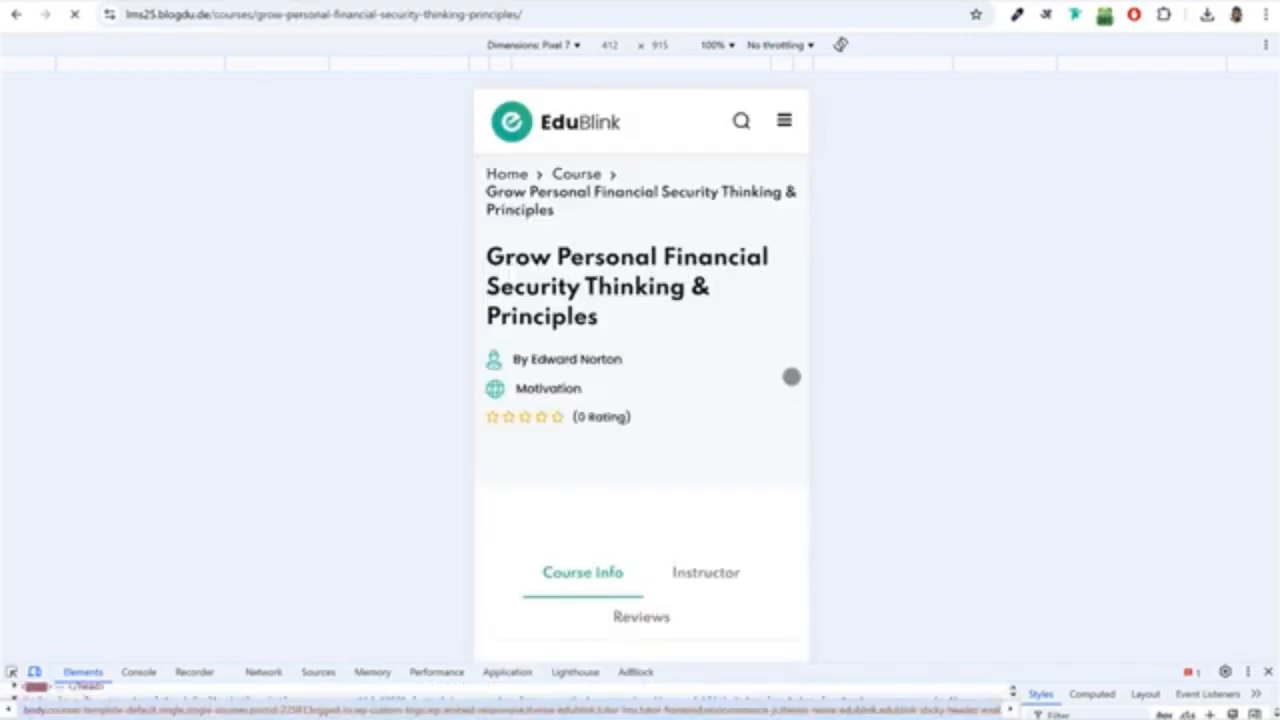
scroll(791, 376, down, 7)
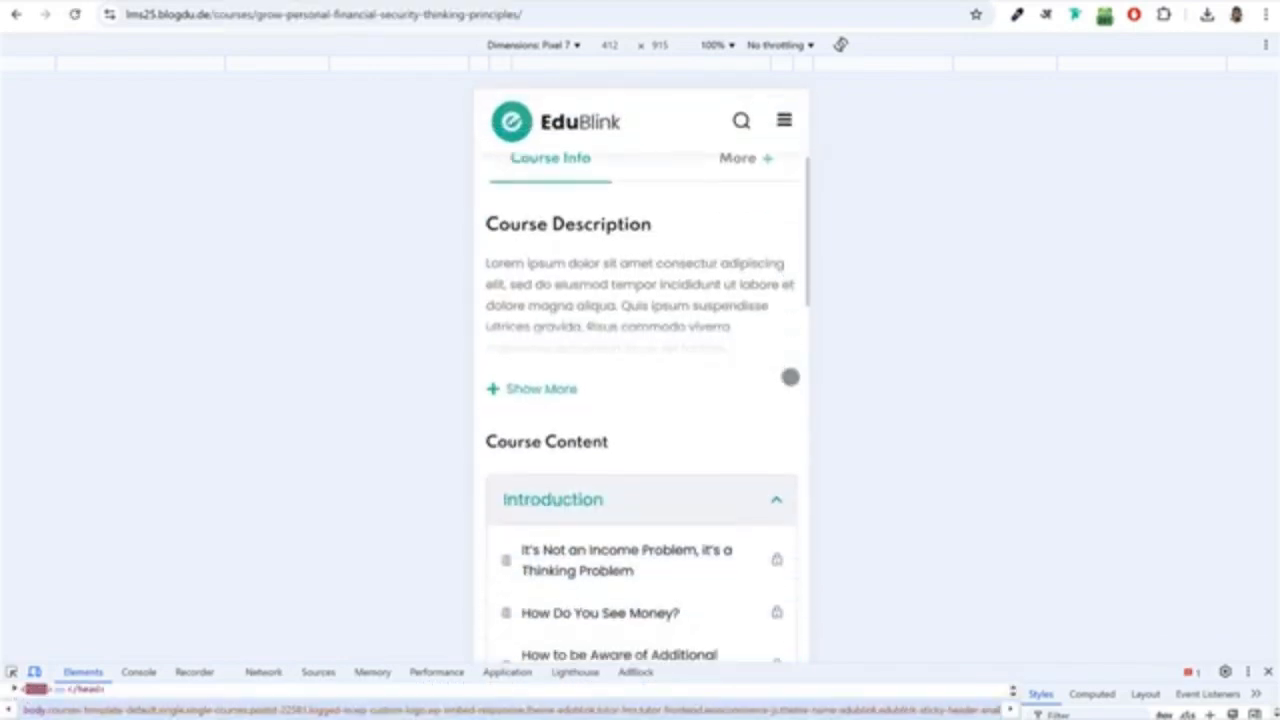
scroll(790, 376, down, 7)
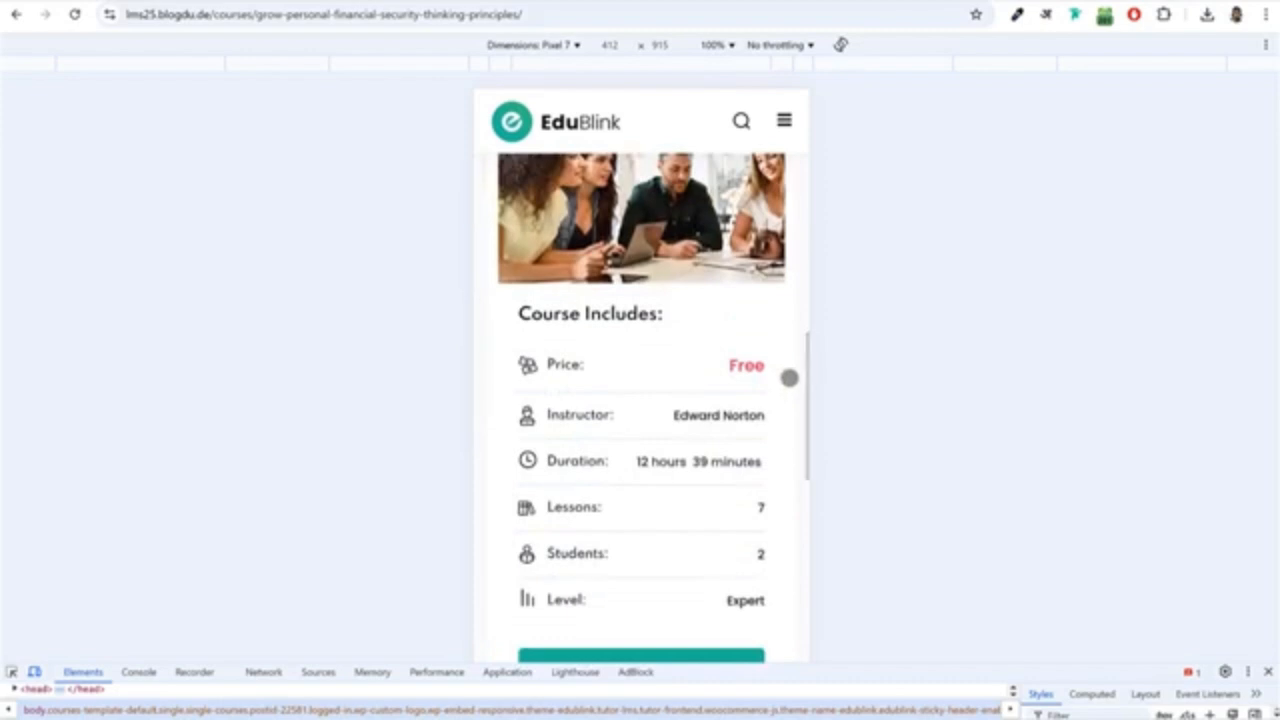
scroll(789, 378, down, 8)
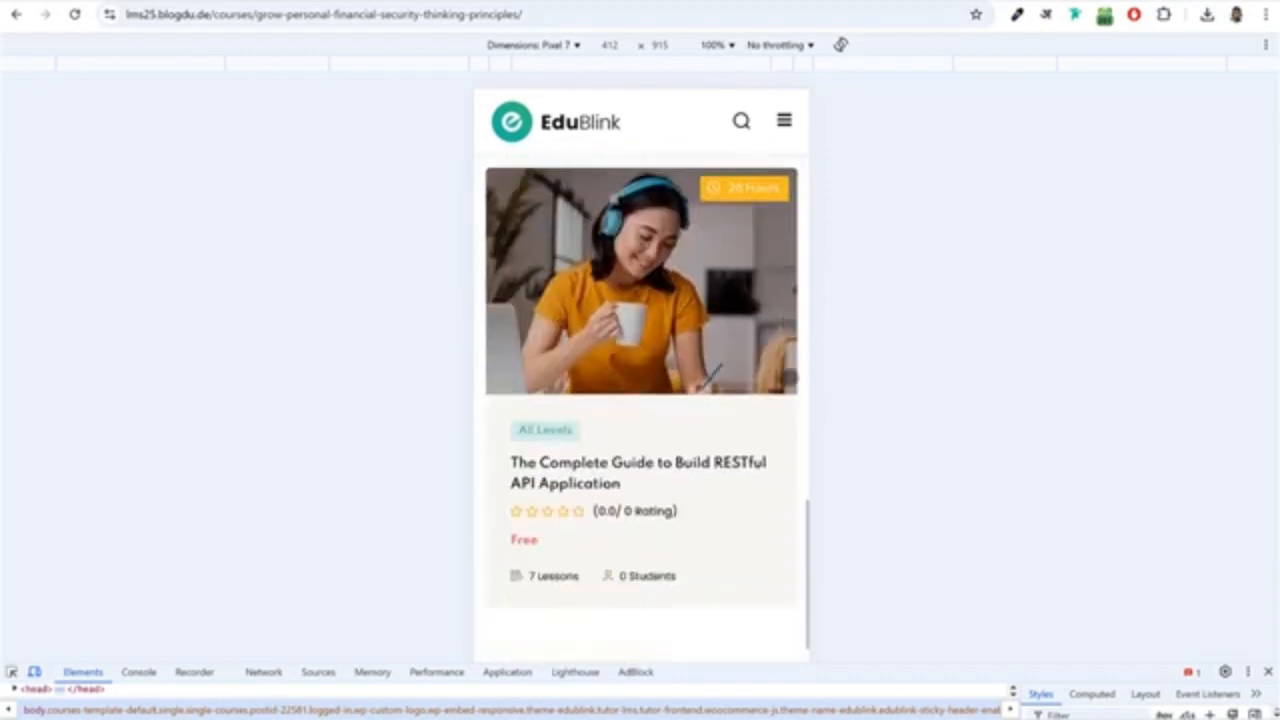
scroll(789, 377, down, 6)
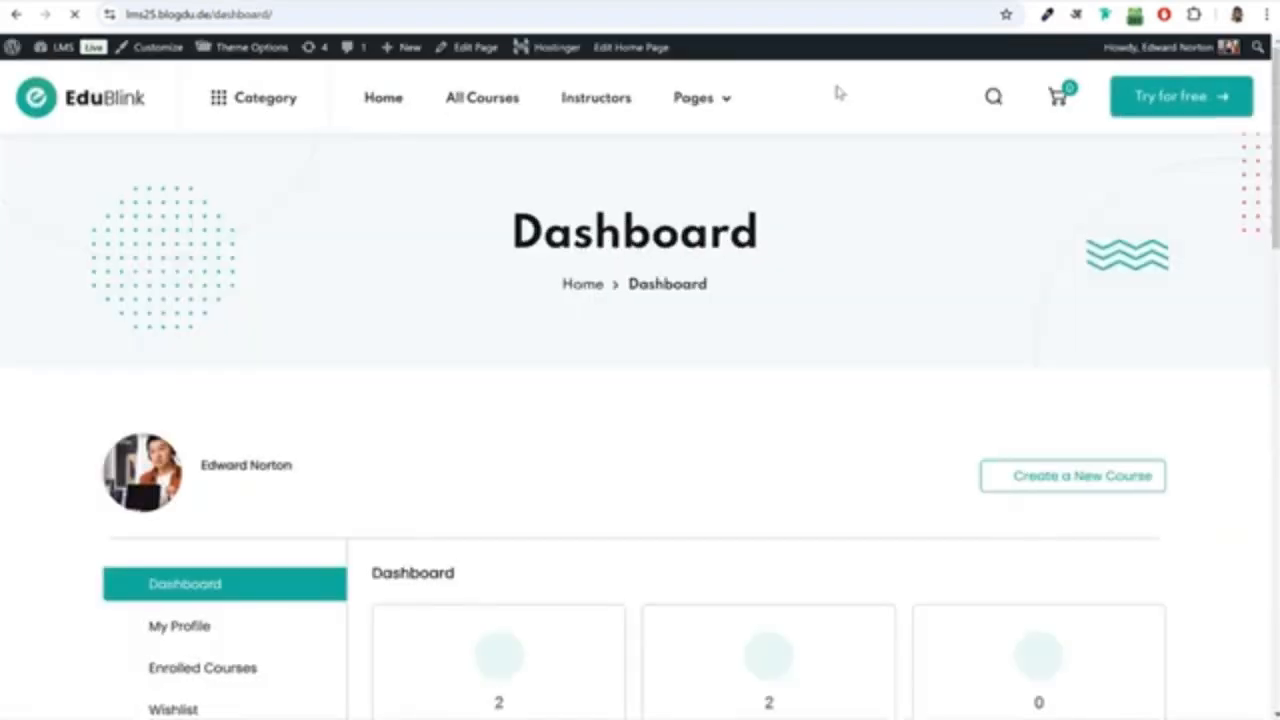
Review the dashboard's enrolled, active and completed course statistics and the in-progress courses.
scroll(846, 244, down, 2)
scroll(846, 244, down, 6)
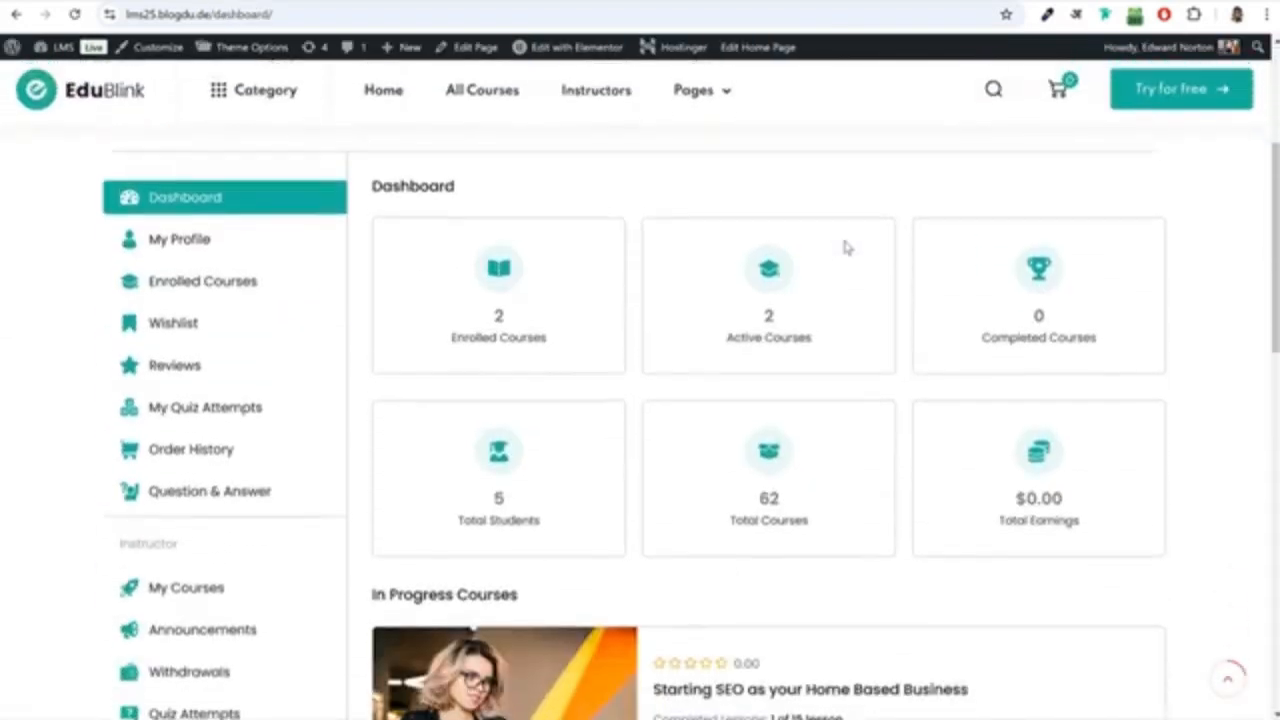
scroll(681, 384, up, 5)
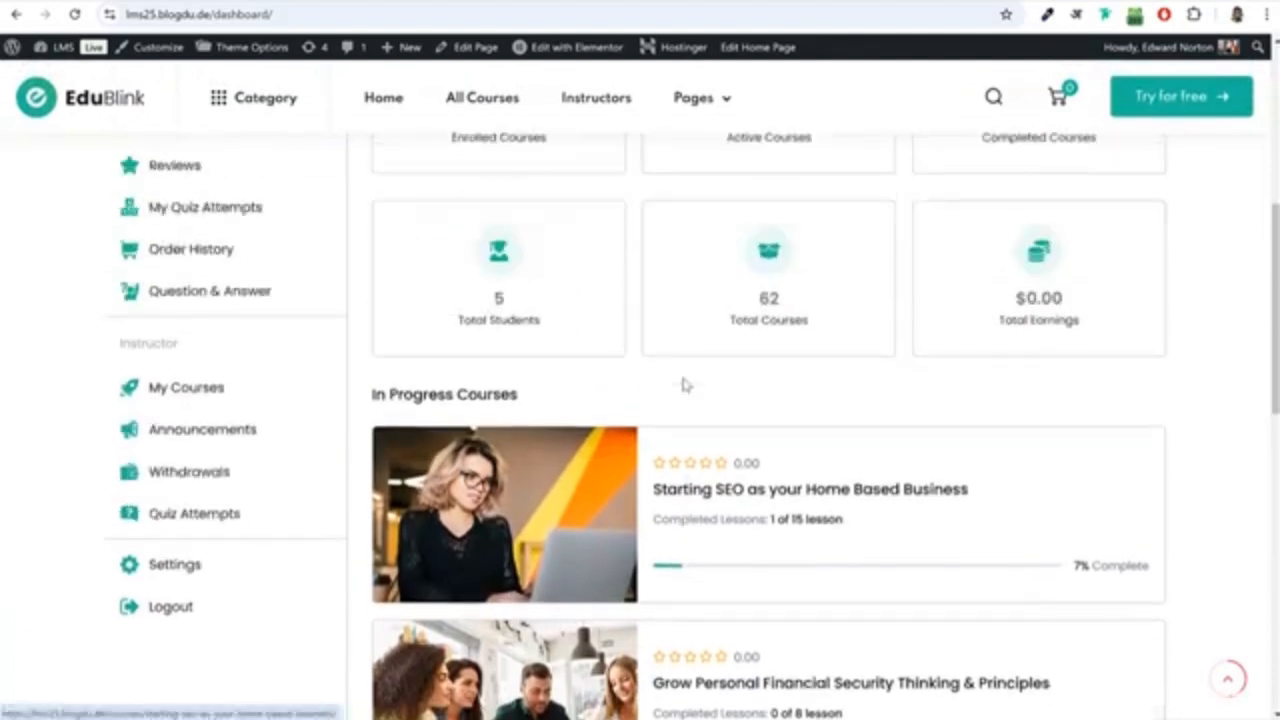
scroll(687, 376, down, 3)
scroll(687, 380, down, 2)
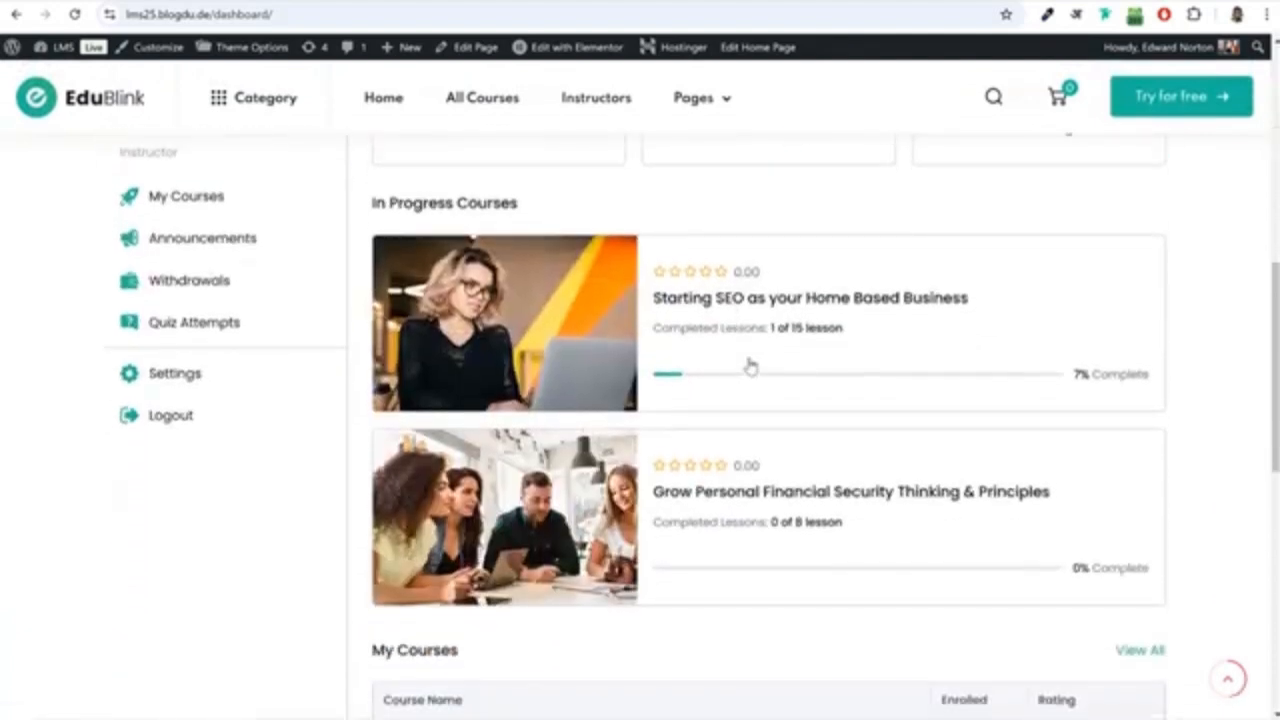
scroll(808, 349, up, 3)
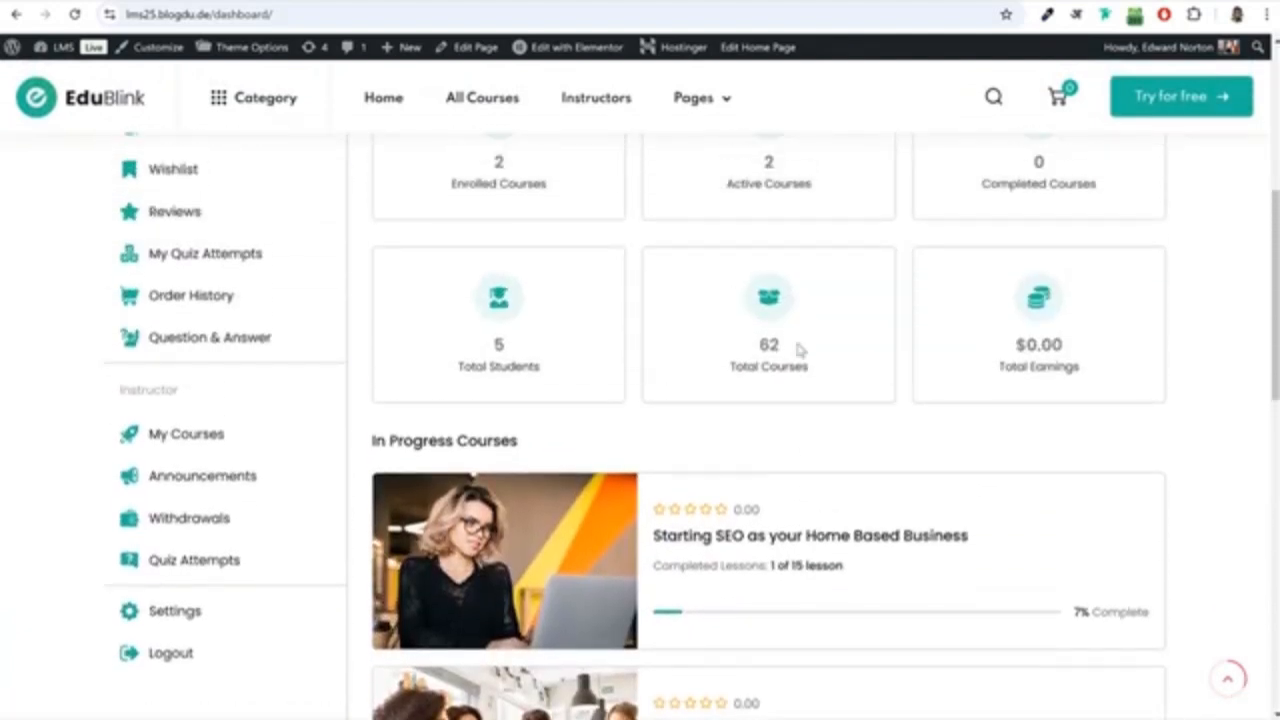
Open My Courses from the instructor section of the dashboard and look over the published courses.
drag(140, 398, 302, 552)
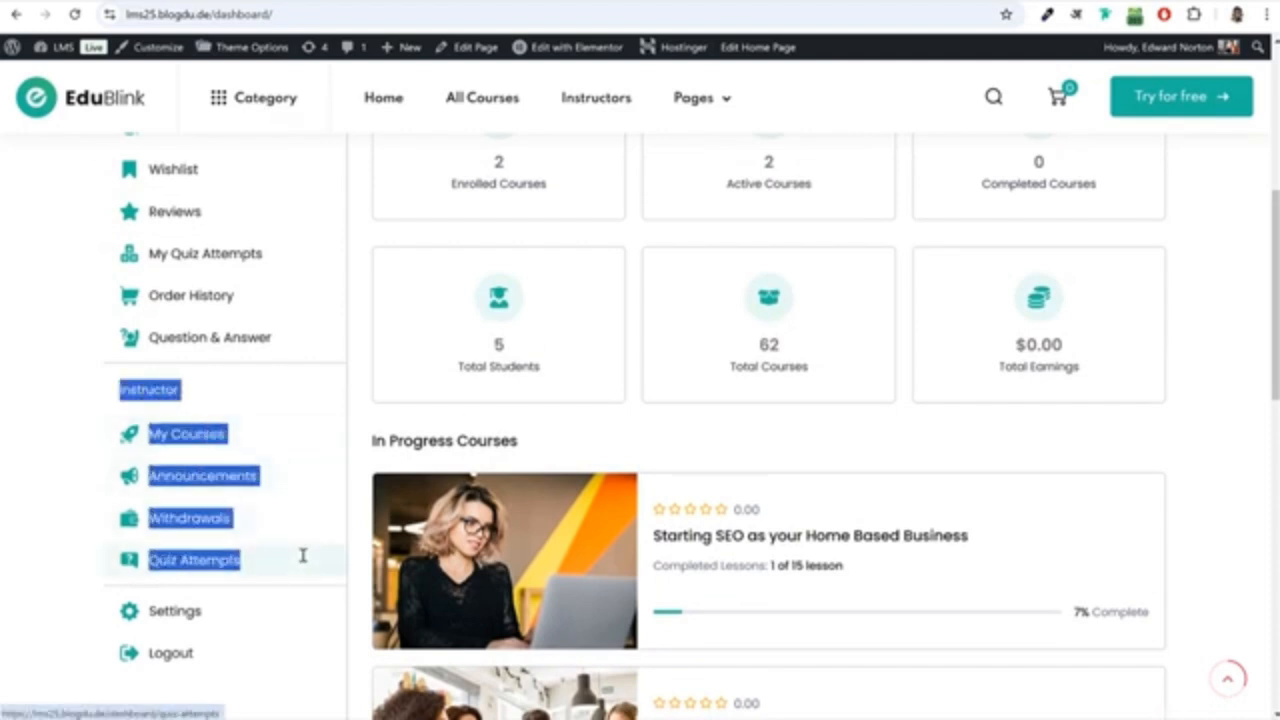
click(143, 394)
click(195, 442)
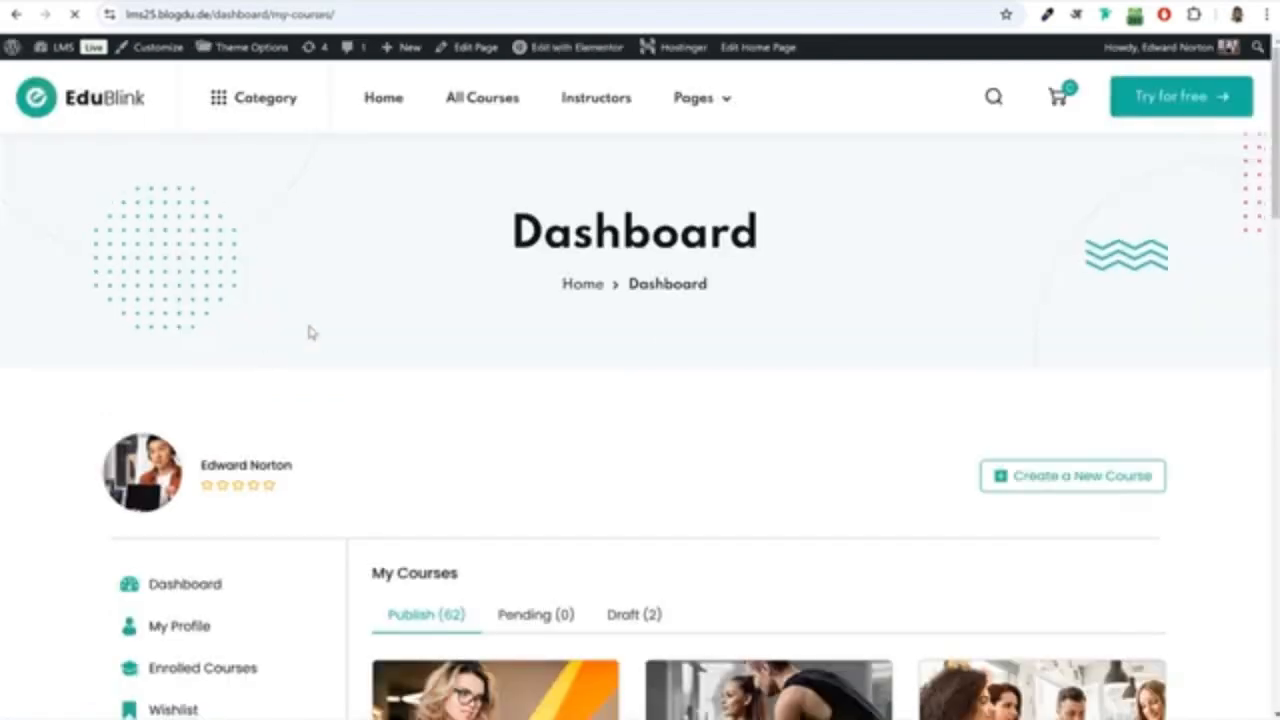
scroll(717, 389, down, 4)
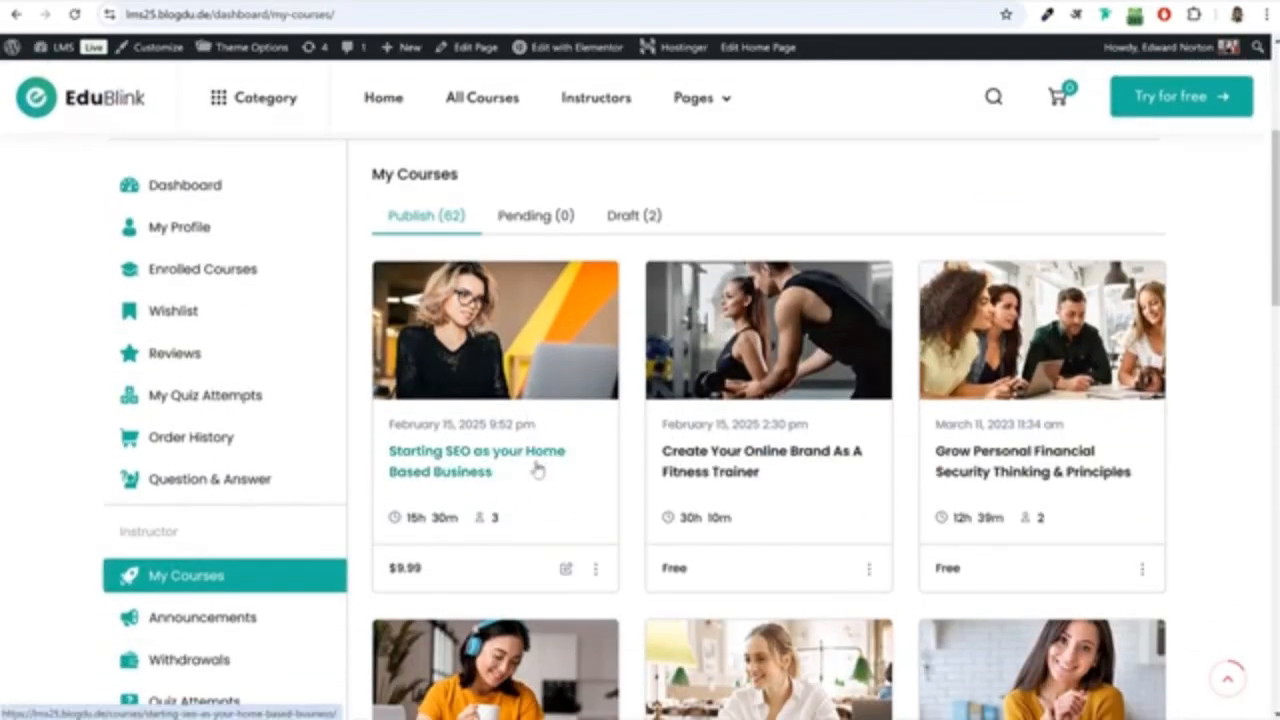
scroll(534, 457, up, 4)
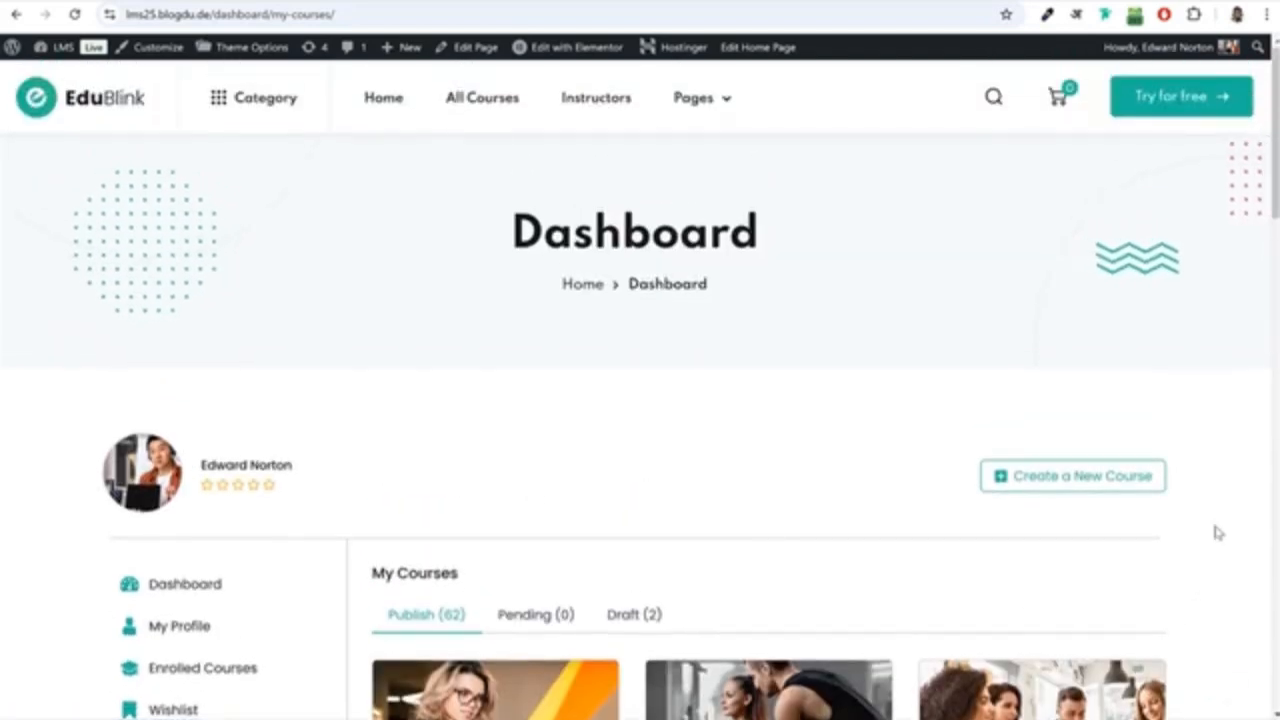
Create a new course from the instructor dashboard and look through its Basics settings in the course builder.
click(1072, 486)
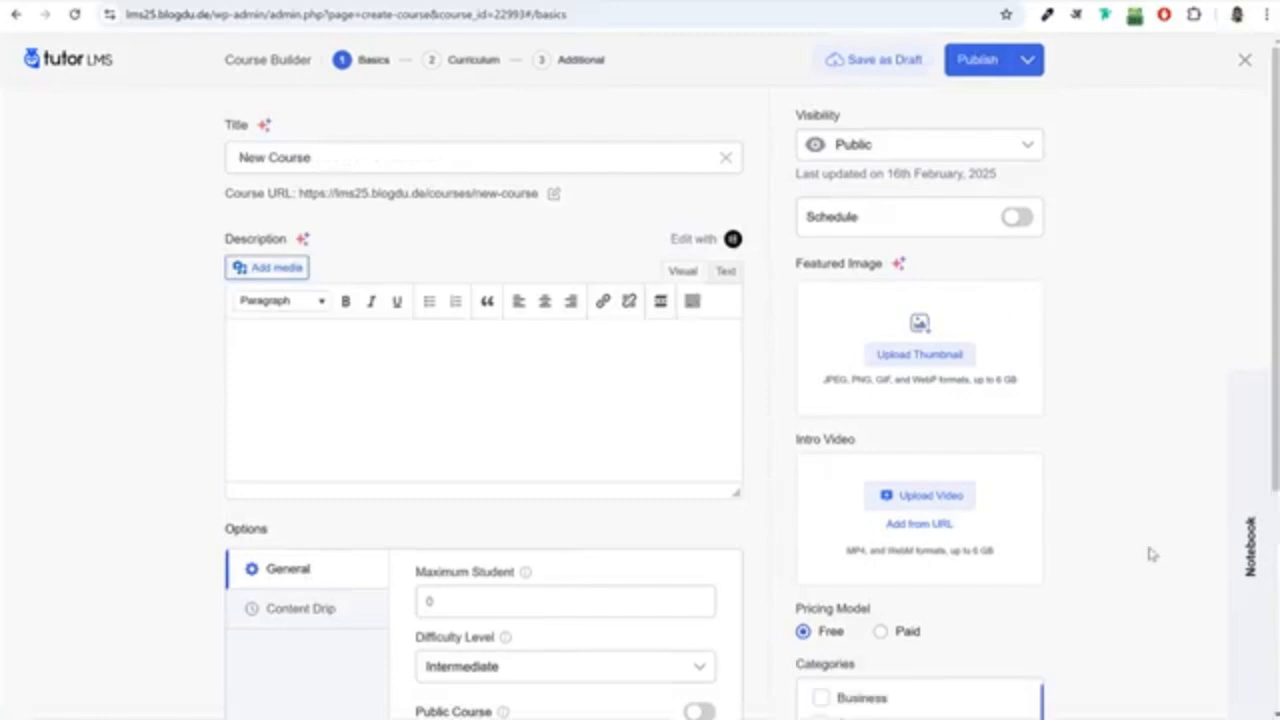
scroll(1149, 551, down, 3)
scroll(1150, 557, up, 2)
scroll(1150, 557, up, 1)
scroll(968, 530, down, 2)
Try the Paid pricing model for the new course and look over the product and category options.
click(880, 388)
scroll(905, 388, up, 1)
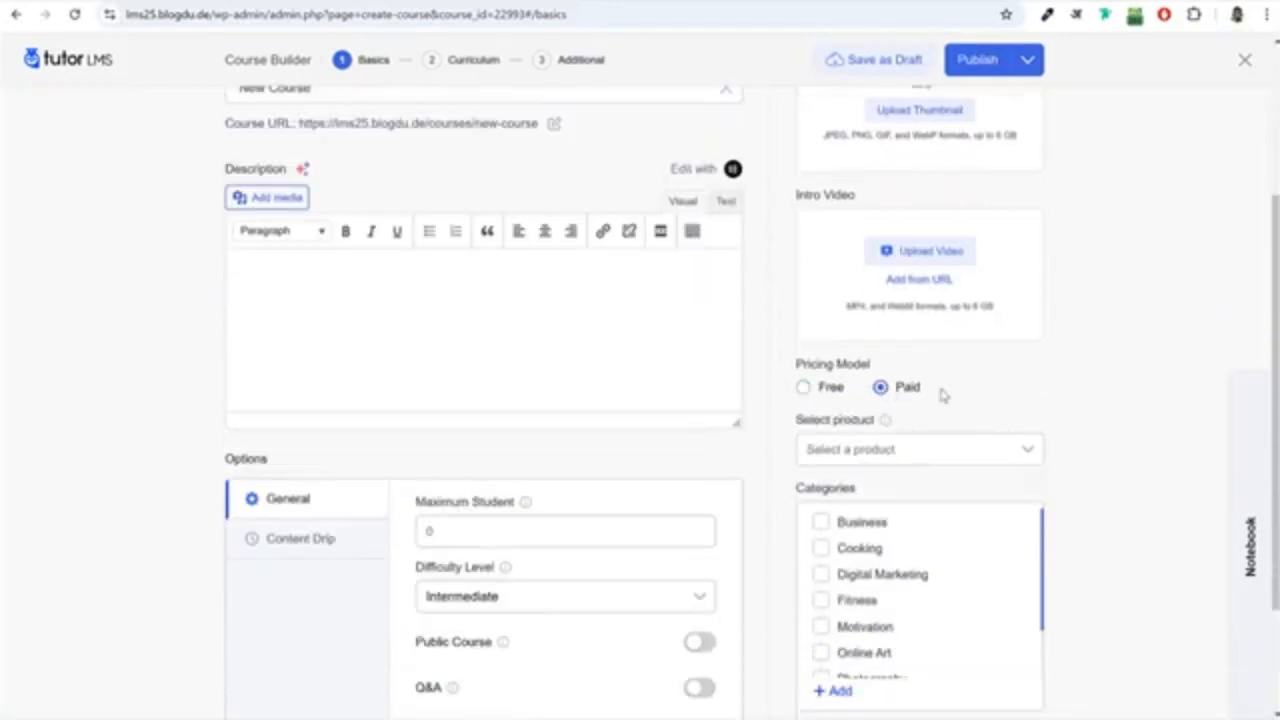
scroll(1029, 520, down, 2)
scroll(1030, 519, up, 3)
scroll(1030, 519, up, 1)
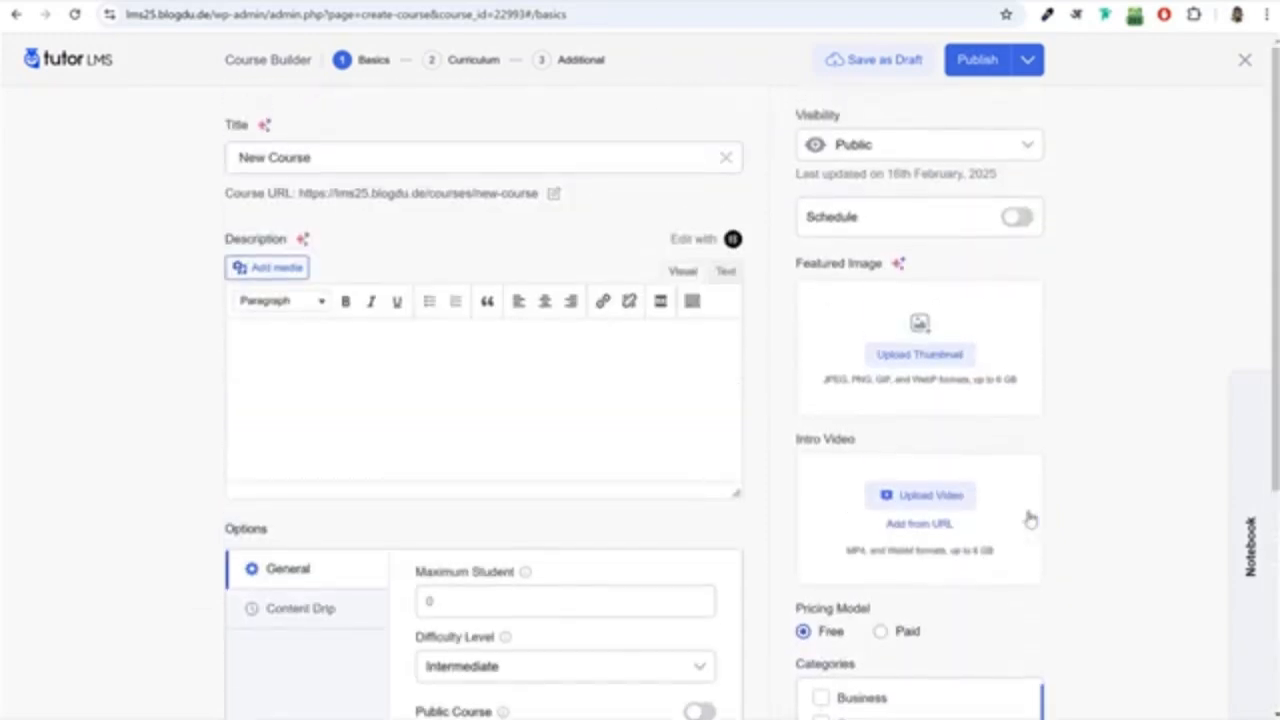
View the course builder's Curriculum and Additional stages, then close the builder.
click(472, 61)
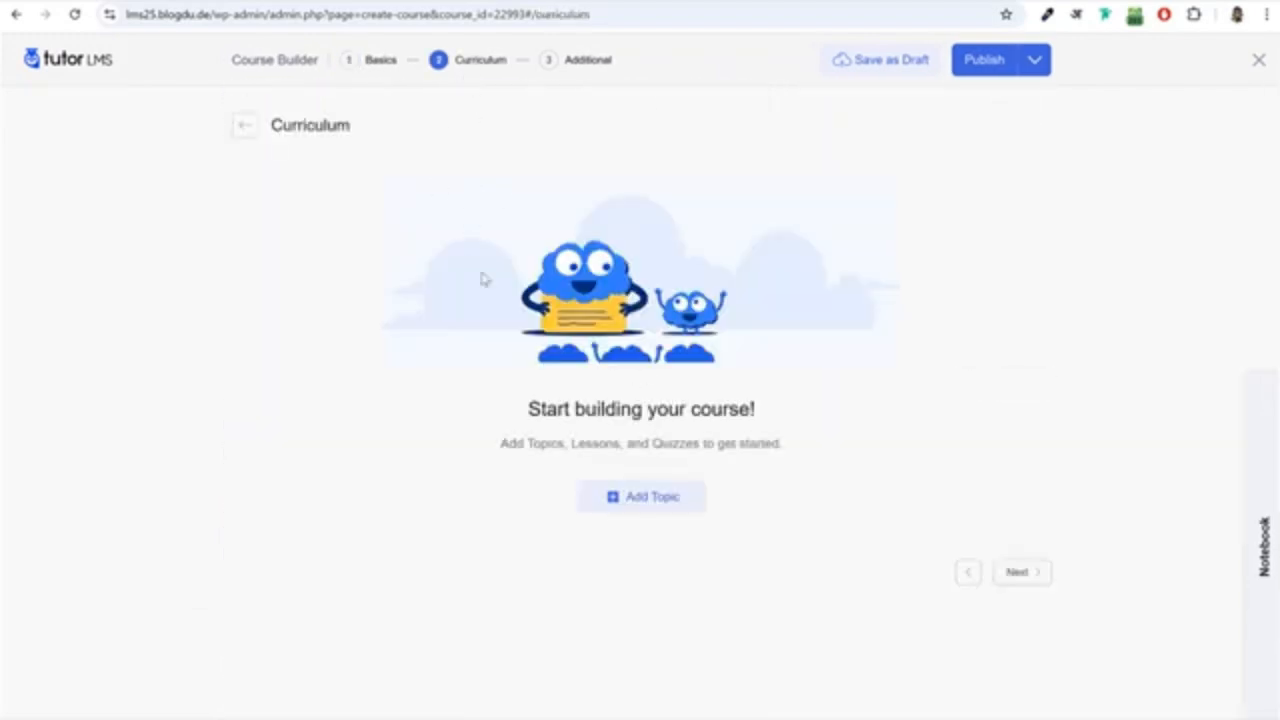
click(585, 59)
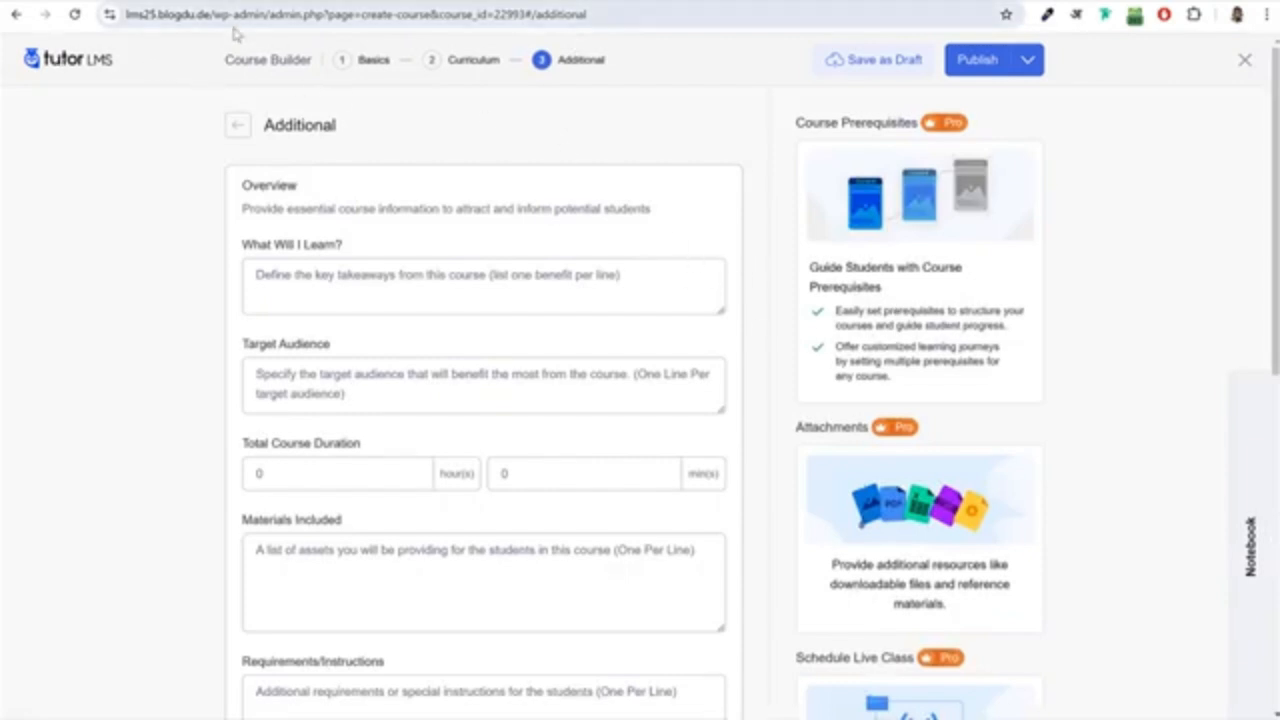
click(1245, 60)
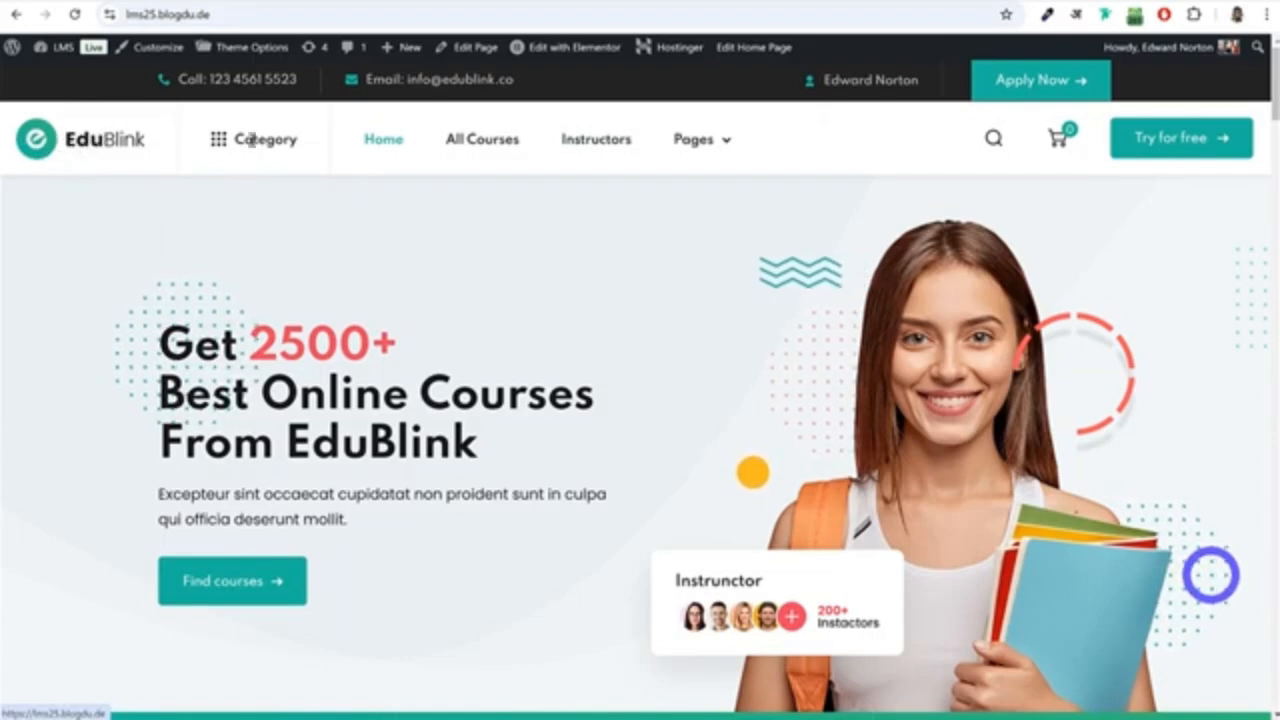
Browse the all-courses archive, looking over its course cards and the category, level and price filters.
mouse_move(282, 138)
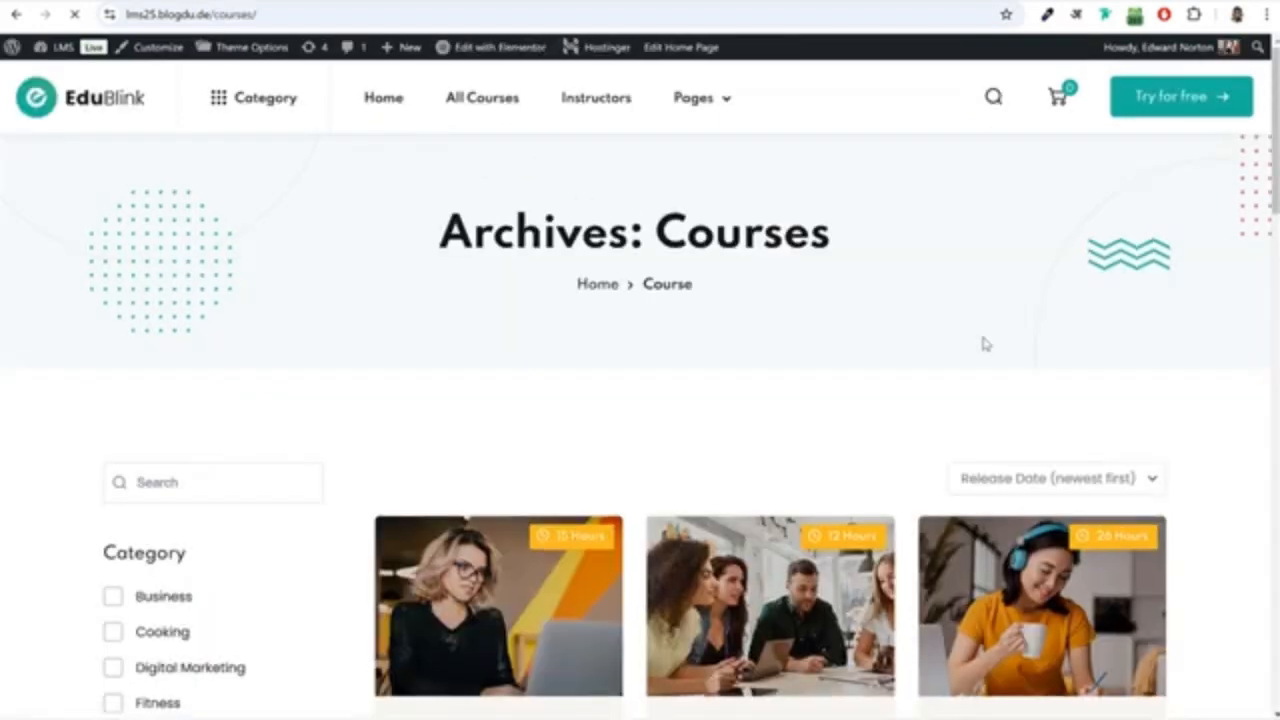
scroll(1163, 424, down, 2)
scroll(1163, 424, down, 4)
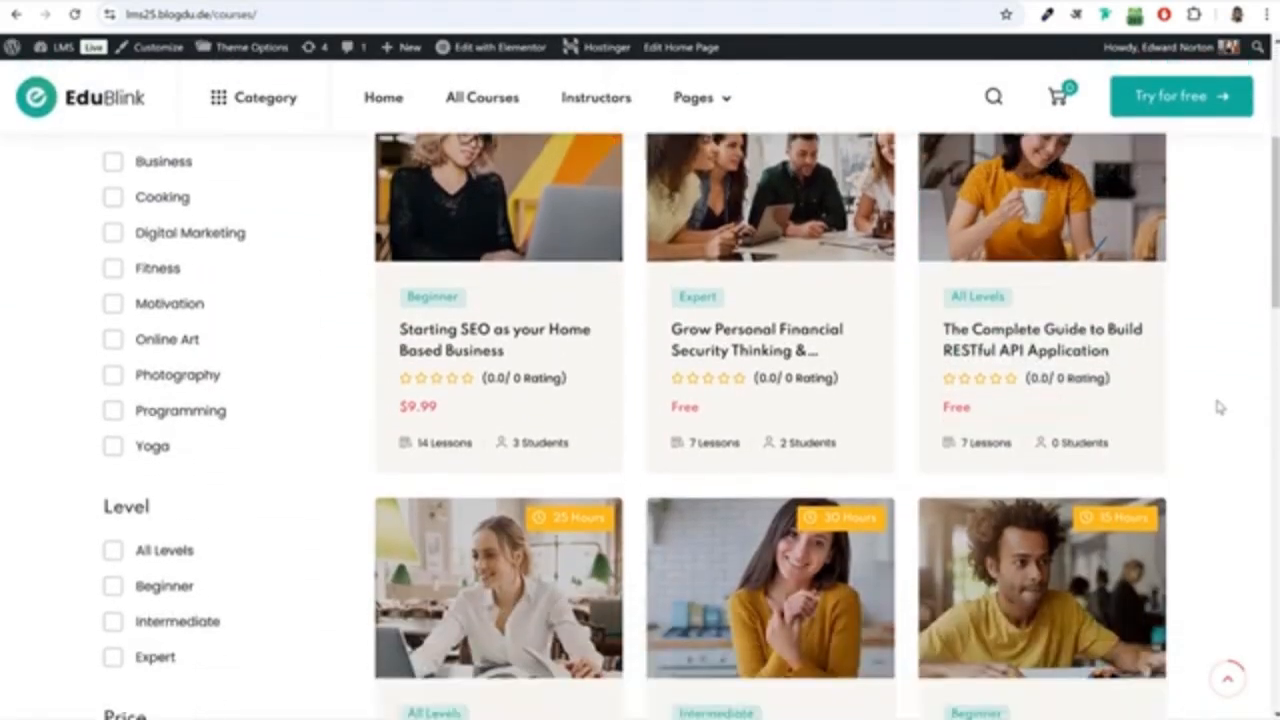
scroll(410, 400, down, 4)
scroll(985, 440, up, 5)
scroll(985, 440, up, 3)
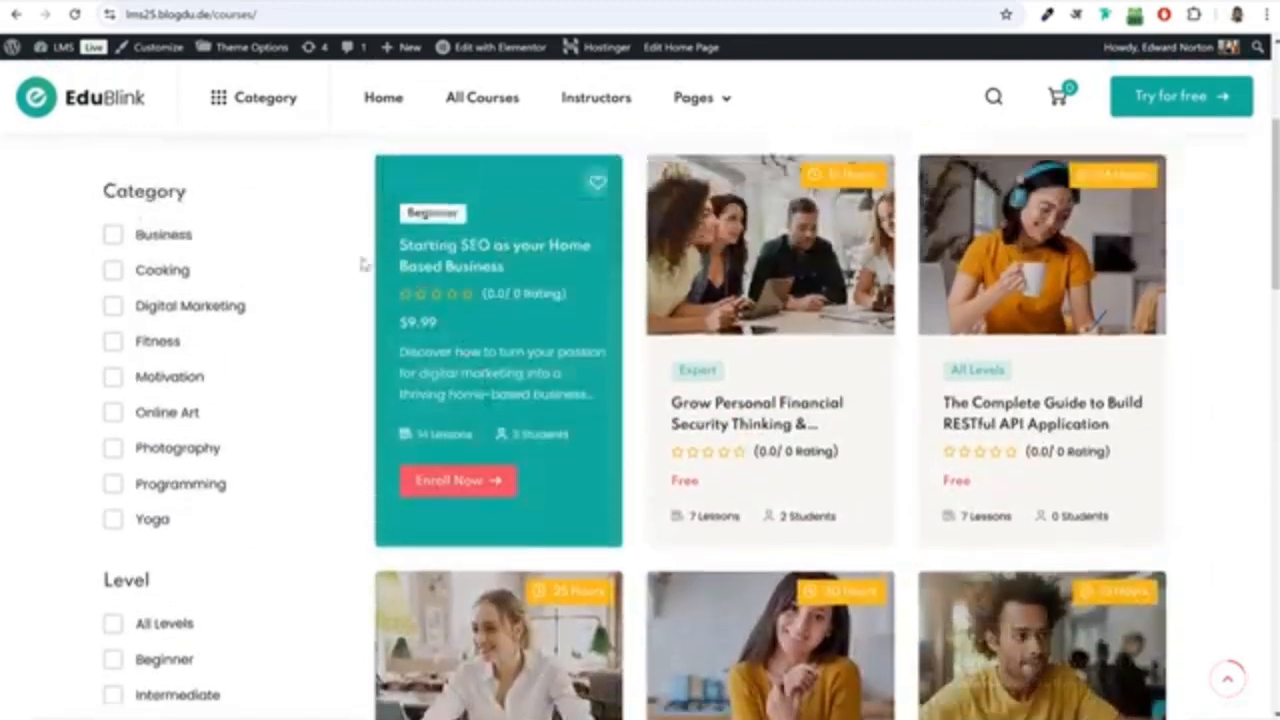
scroll(152, 303, down, 4)
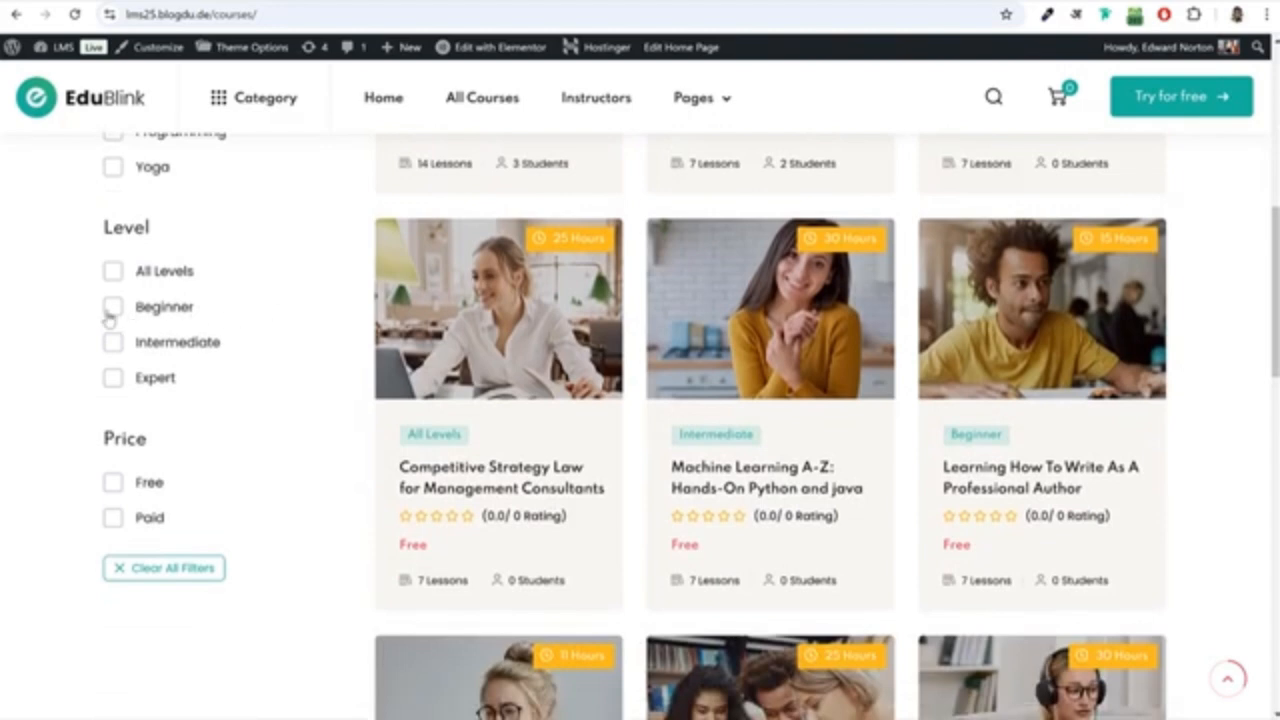
Filter the course archive by the Beginner level and the Paid price.
click(112, 307)
scroll(282, 364, up, 4)
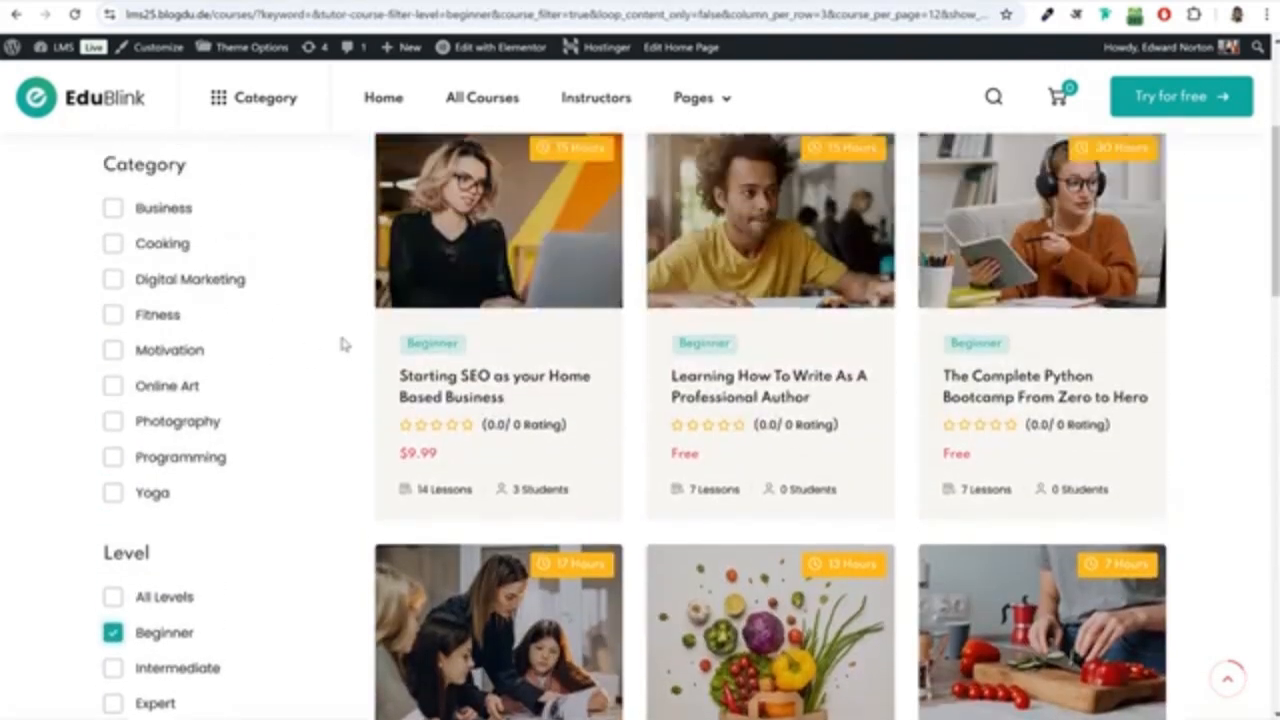
scroll(693, 433, down, 5)
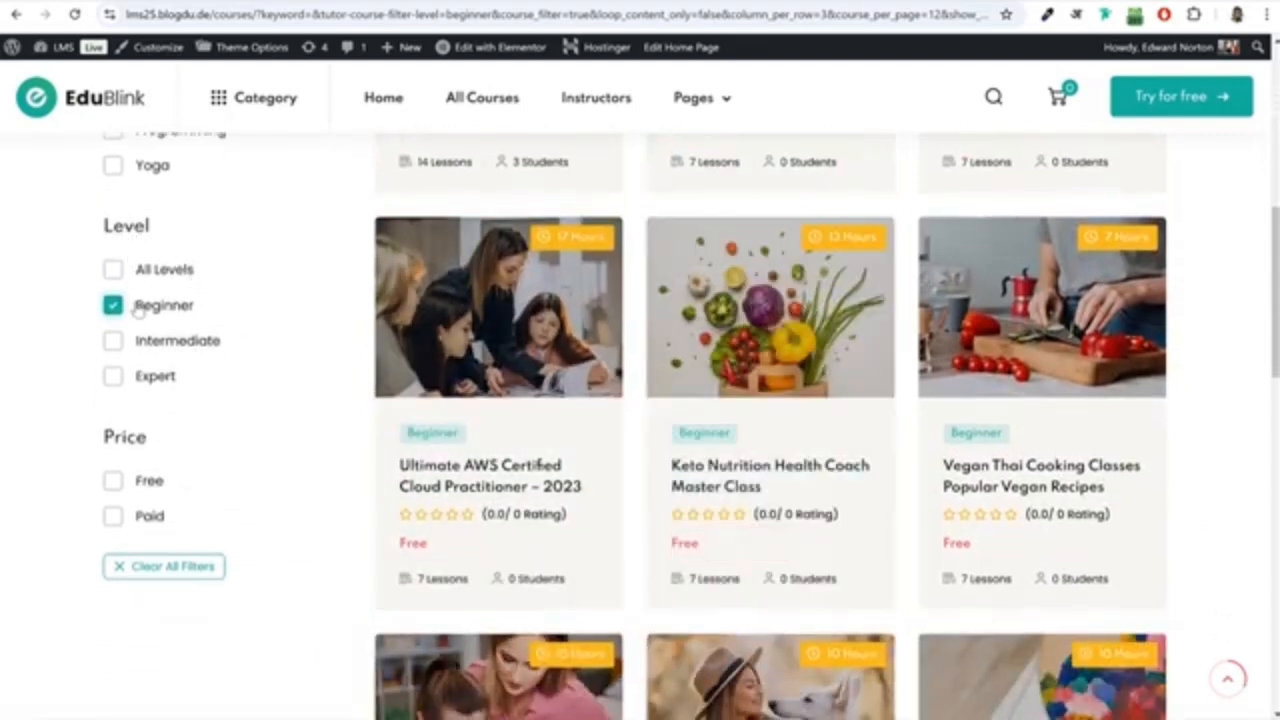
click(116, 519)
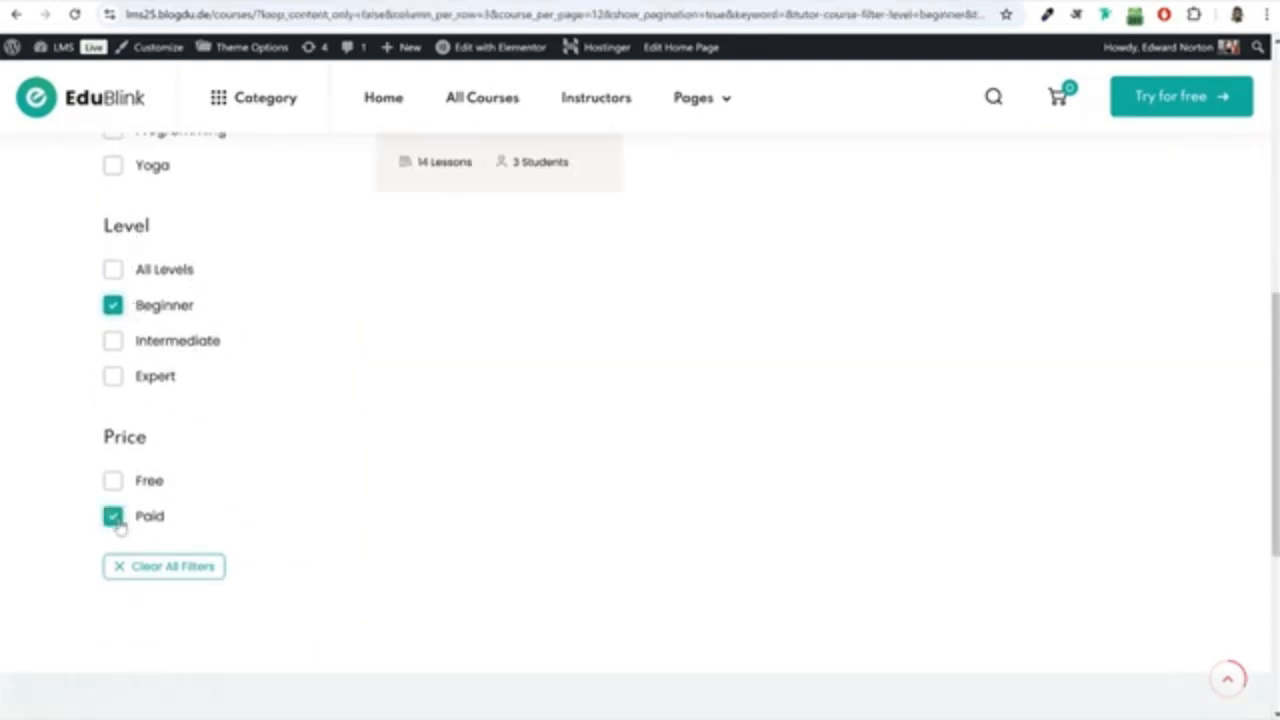
scroll(530, 254, up, 1)
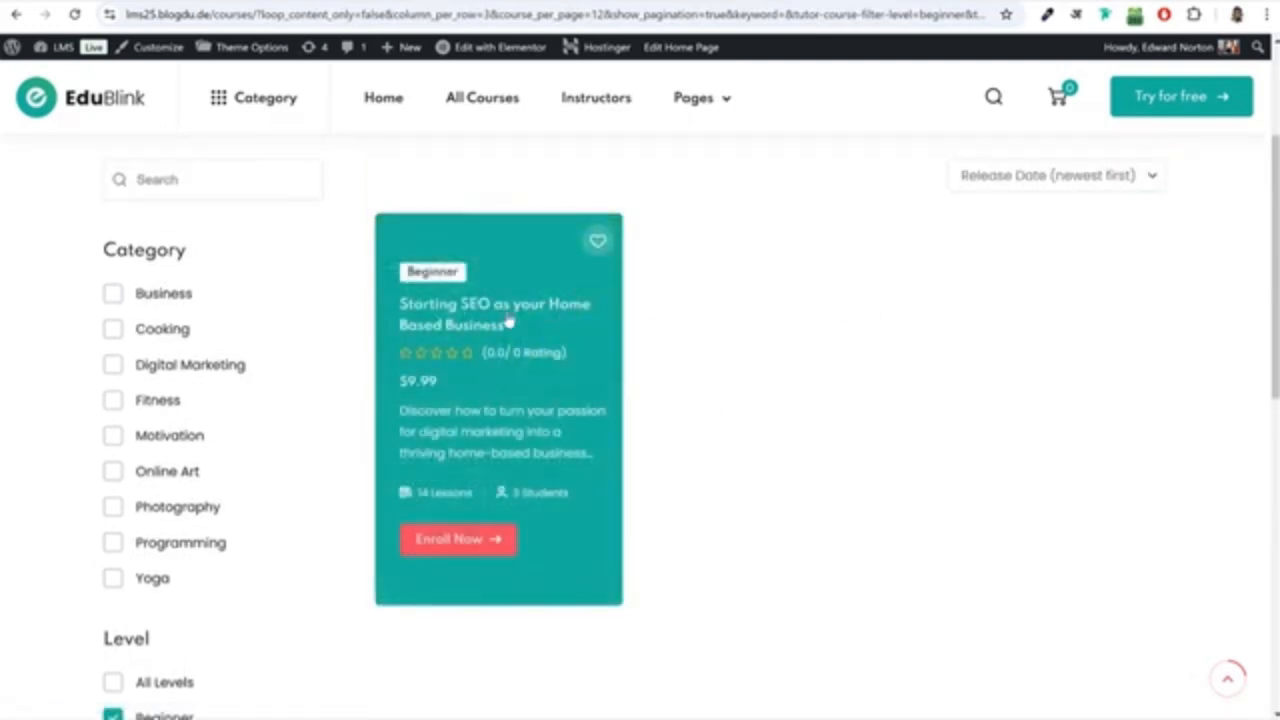
Open the "Starting SEO as your Home Based Business" course page and examine its title, instructor and category.
click(505, 311)
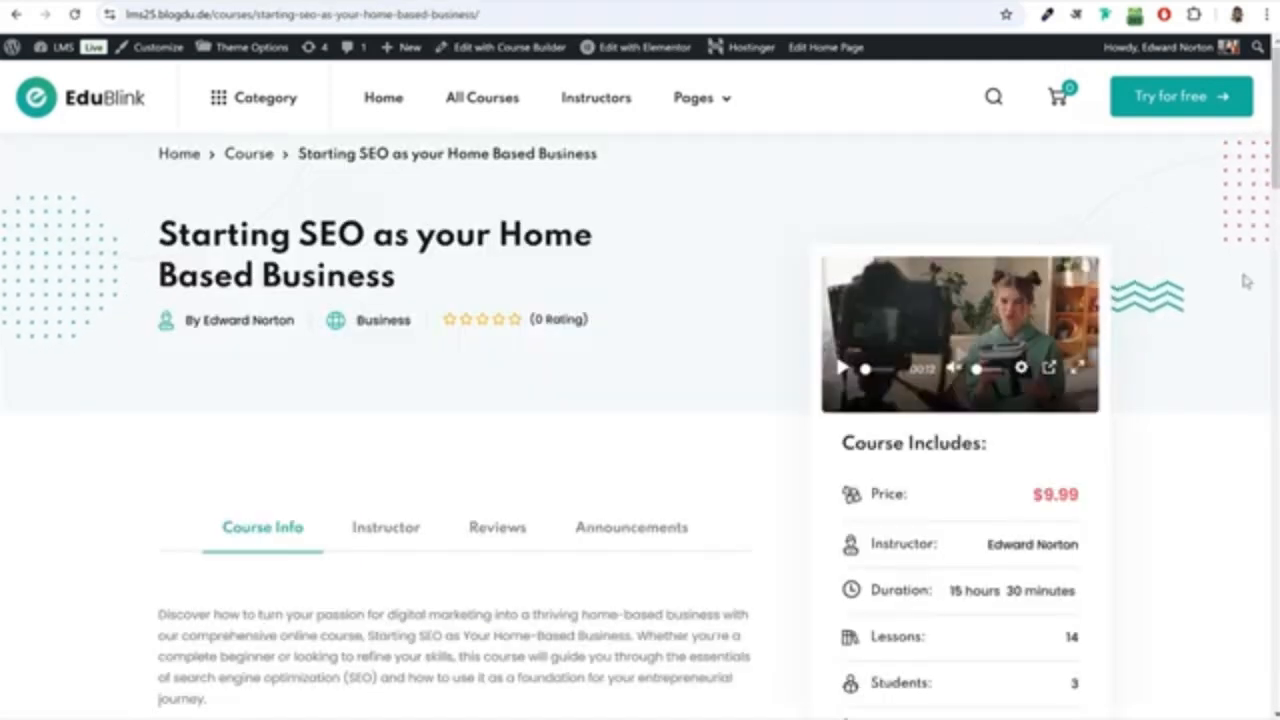
drag(157, 233, 435, 275)
click(435, 275)
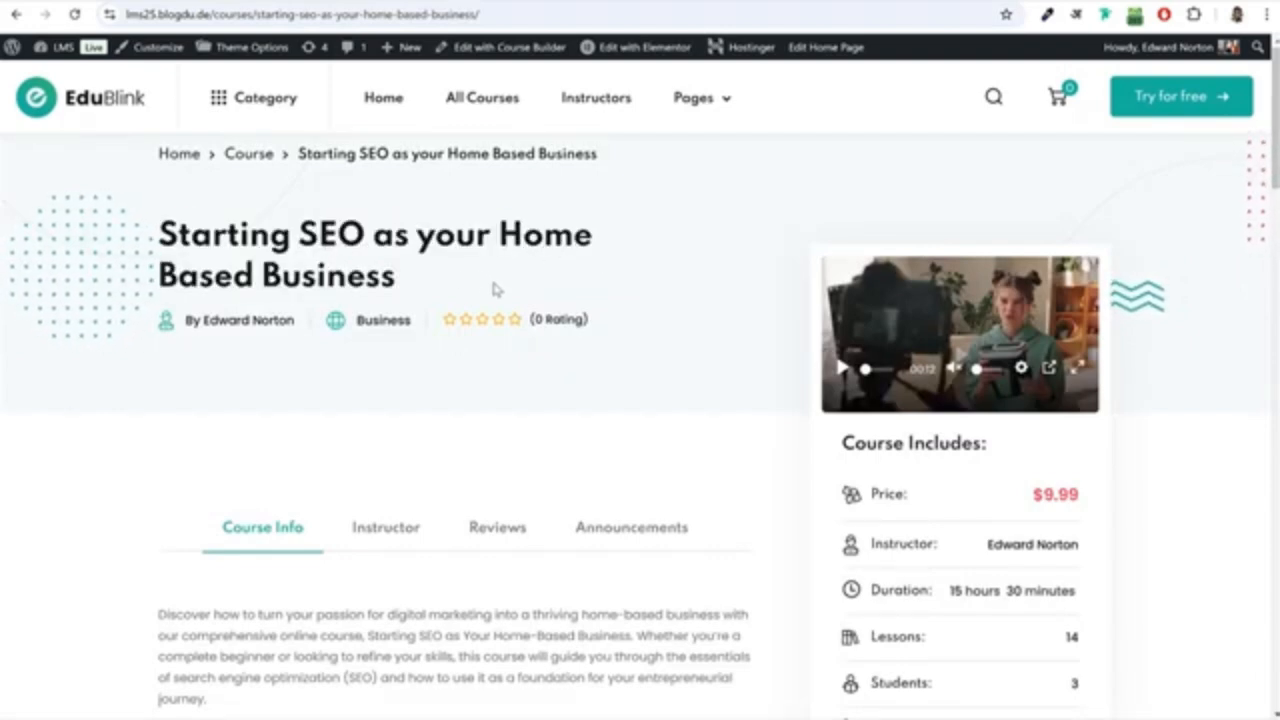
drag(296, 321, 204, 322)
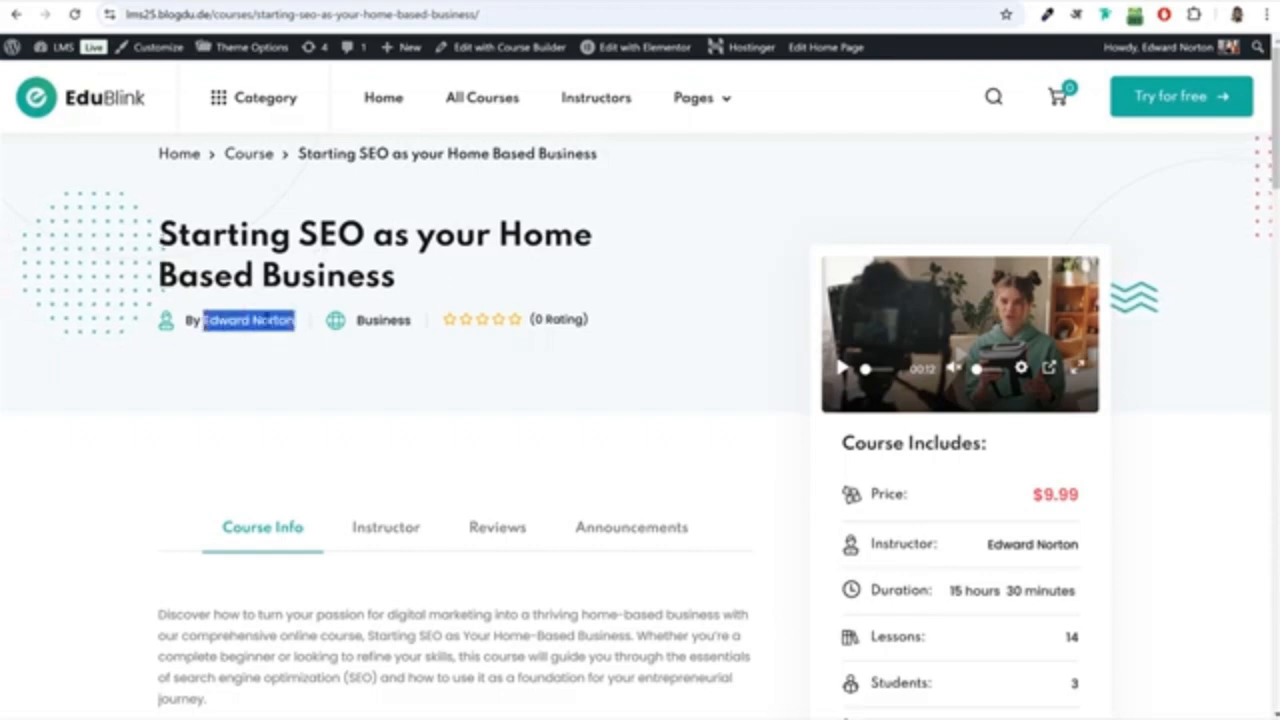
click(431, 334)
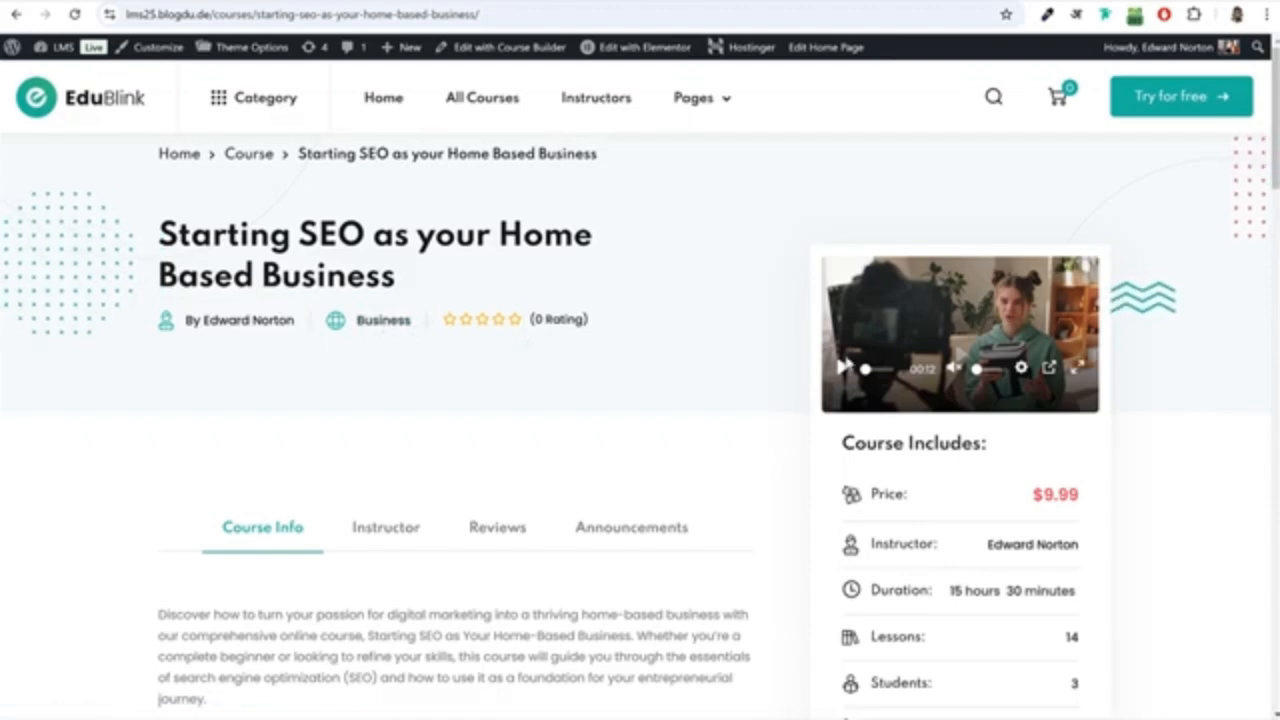
Play the course's intro video in picture-in-picture mode, replay it there and close the floating player.
click(971, 325)
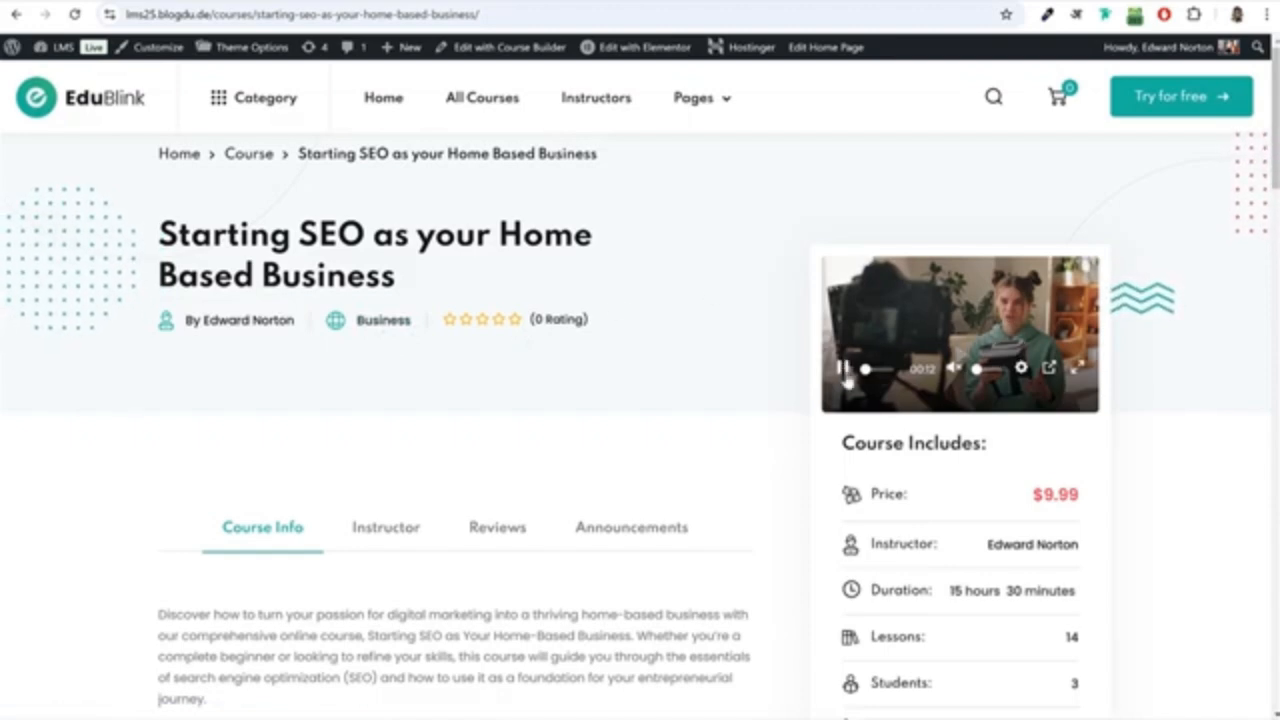
click(1051, 369)
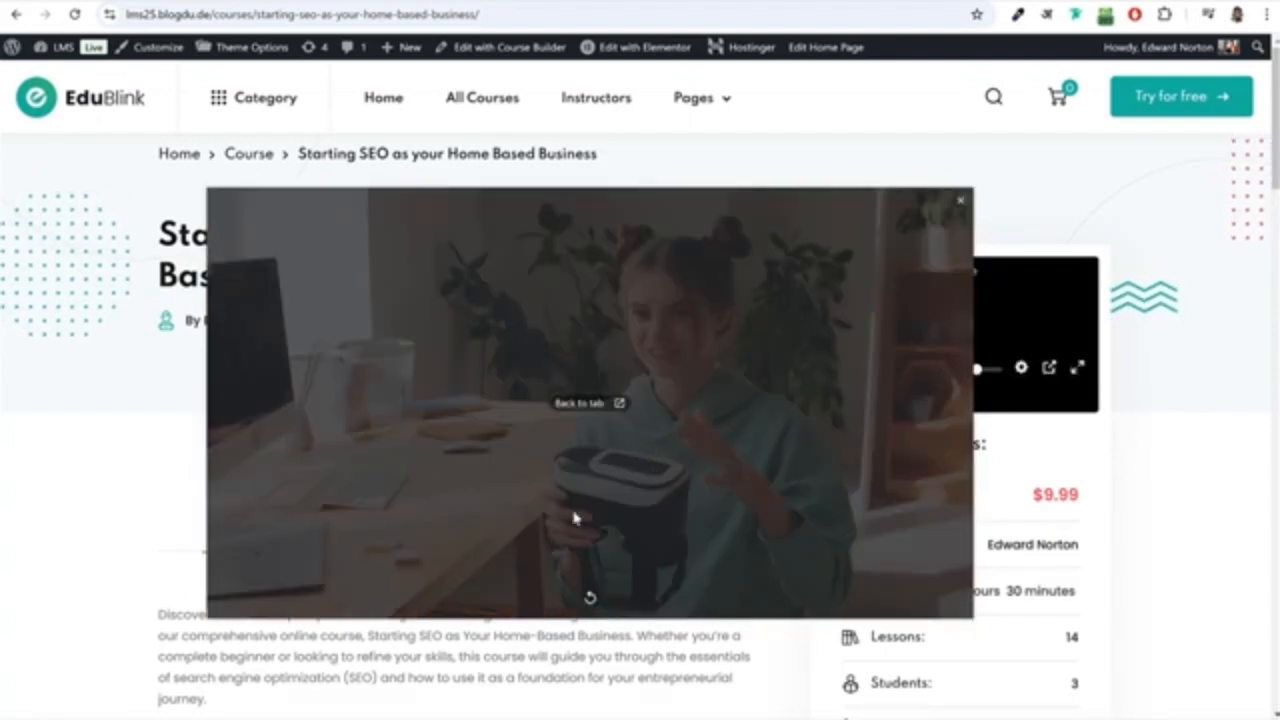
click(589, 598)
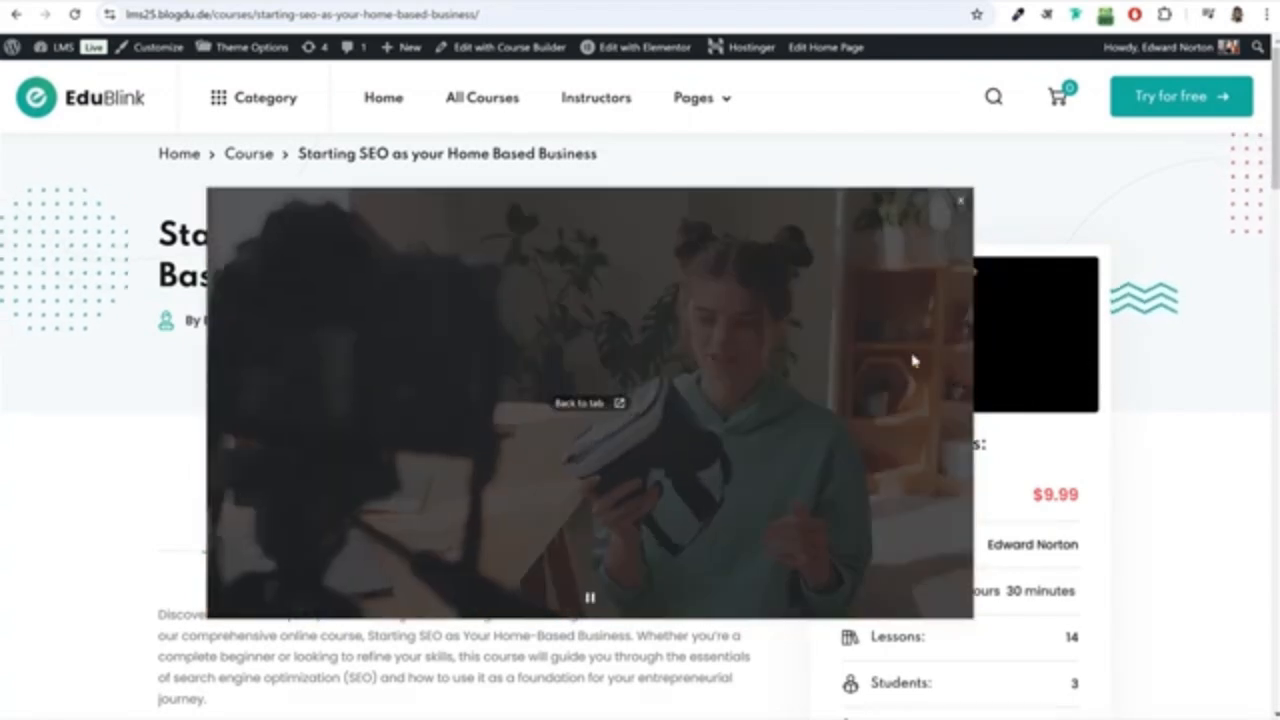
click(957, 208)
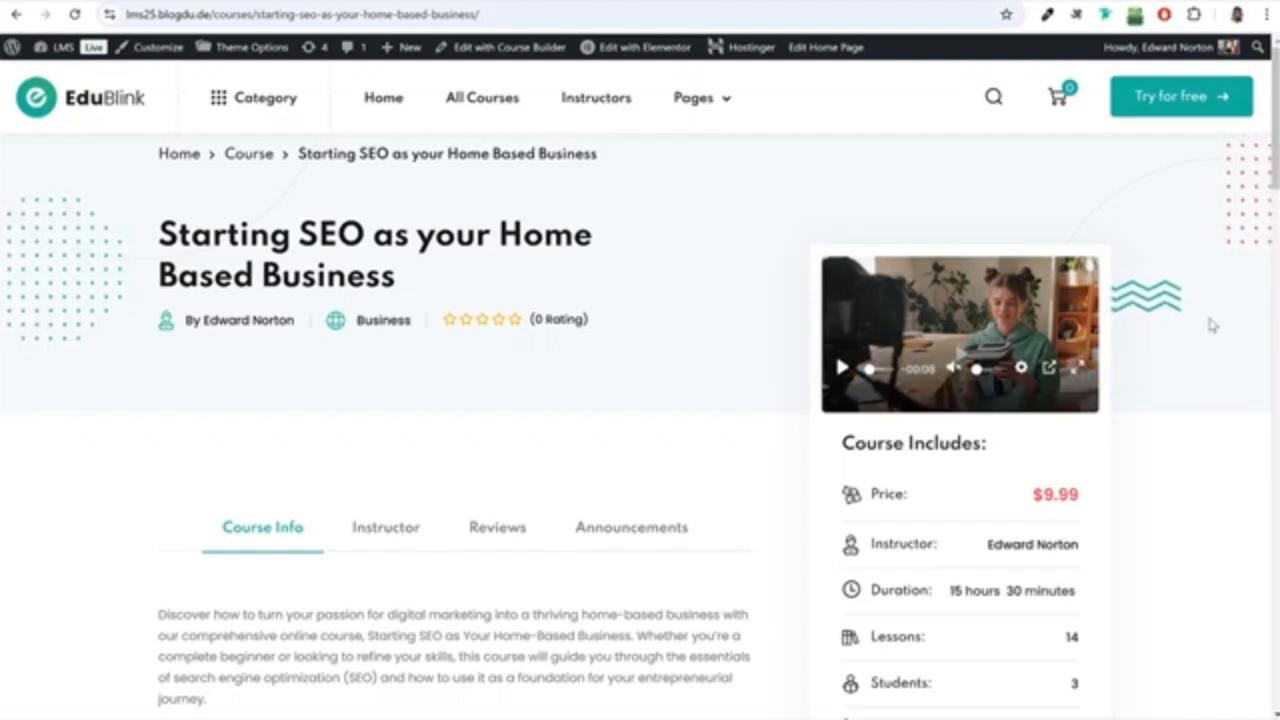
Examine the price, instructor, duration and lesson details in the "Course Includes" summary.
scroll(1208, 380, down, 4)
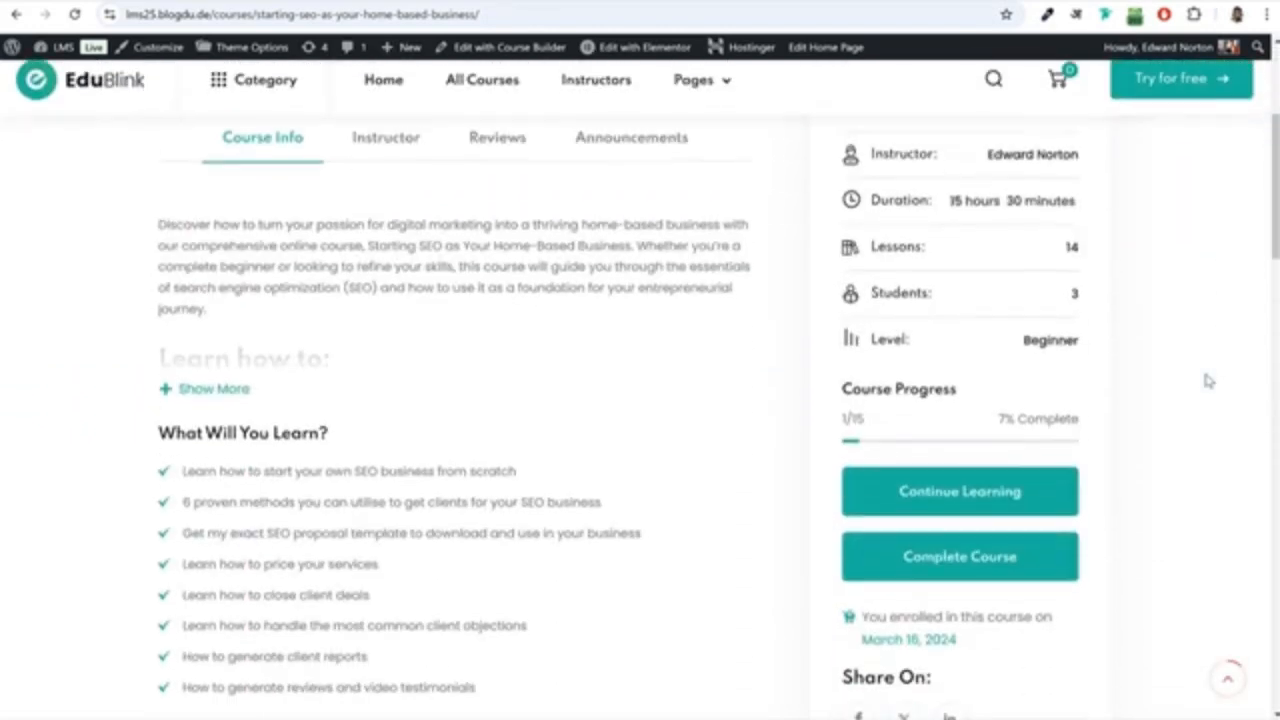
scroll(1208, 380, up, 2)
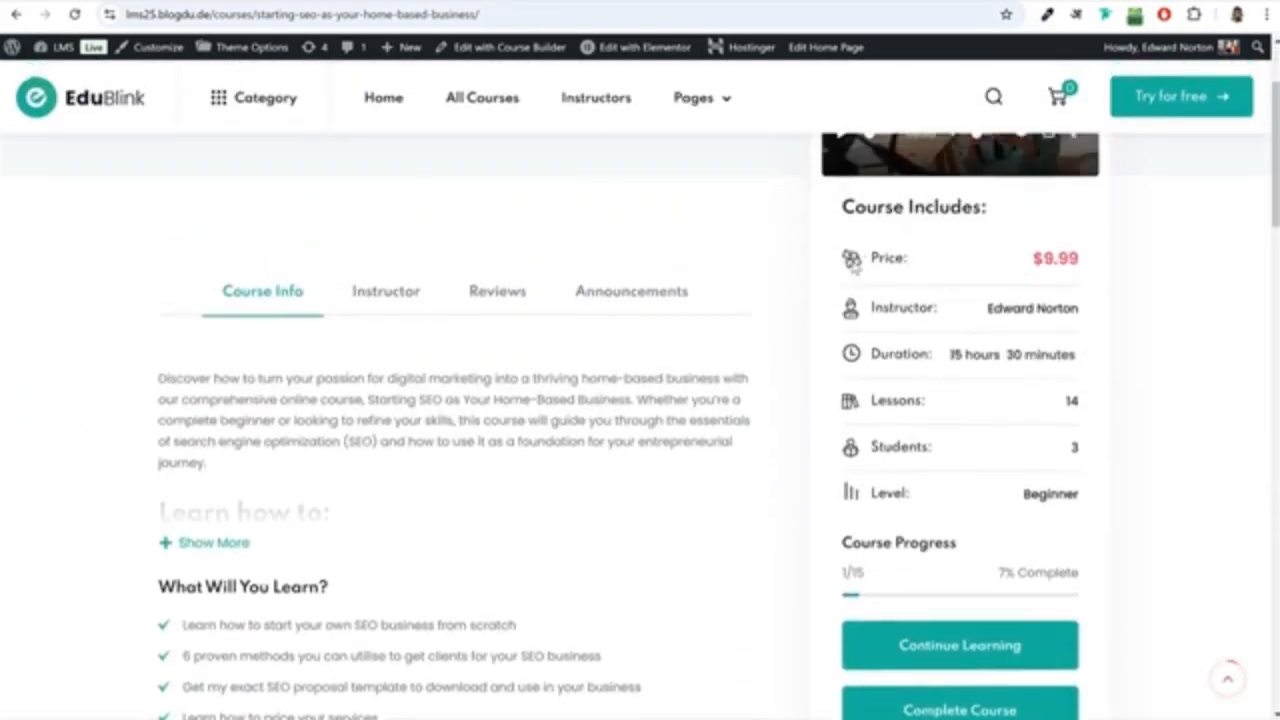
drag(872, 257, 929, 261)
click(931, 261)
drag(1023, 260, 1082, 261)
click(1066, 265)
scroll(1010, 250, down, 1)
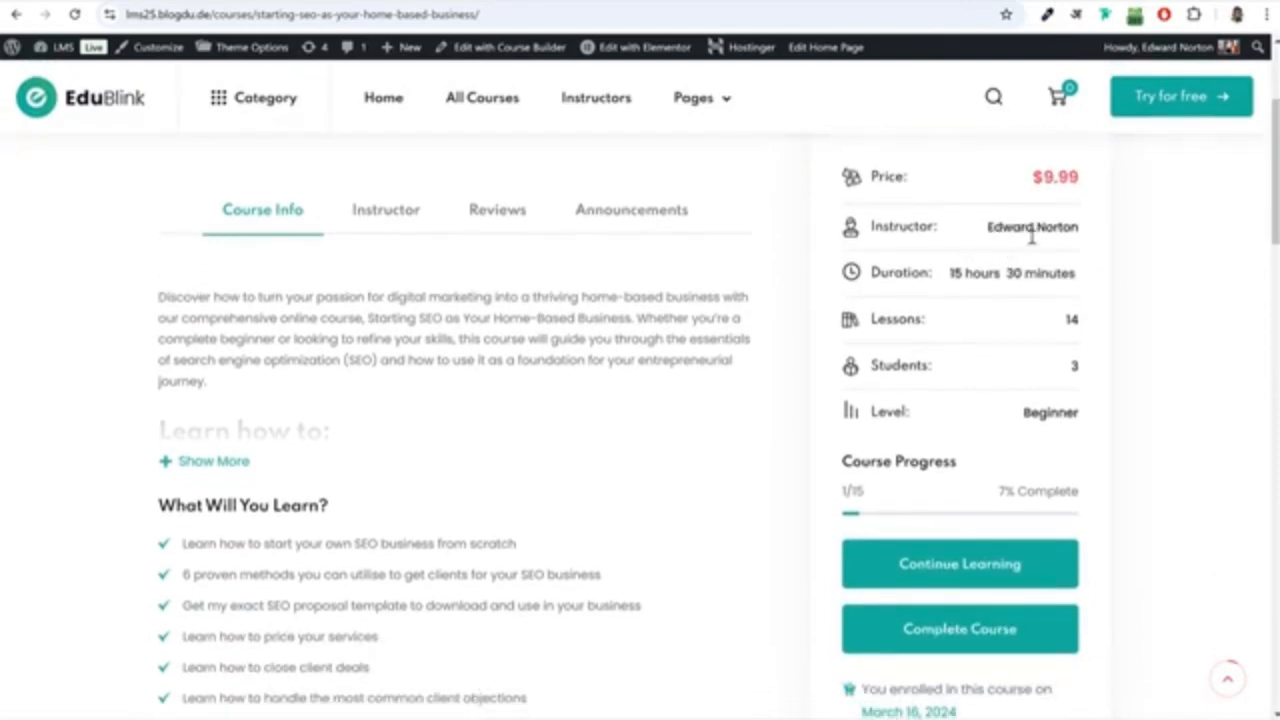
drag(950, 272, 1064, 273)
click(992, 274)
click(1085, 322)
Expand the full course description and read through the learning outcomes, materials, requirements and audience sections.
scroll(1073, 413, down, 4)
scroll(1066, 420, up, 5)
scroll(214, 503, down, 1)
click(214, 503)
scroll(316, 440, down, 8)
scroll(316, 440, down, 4)
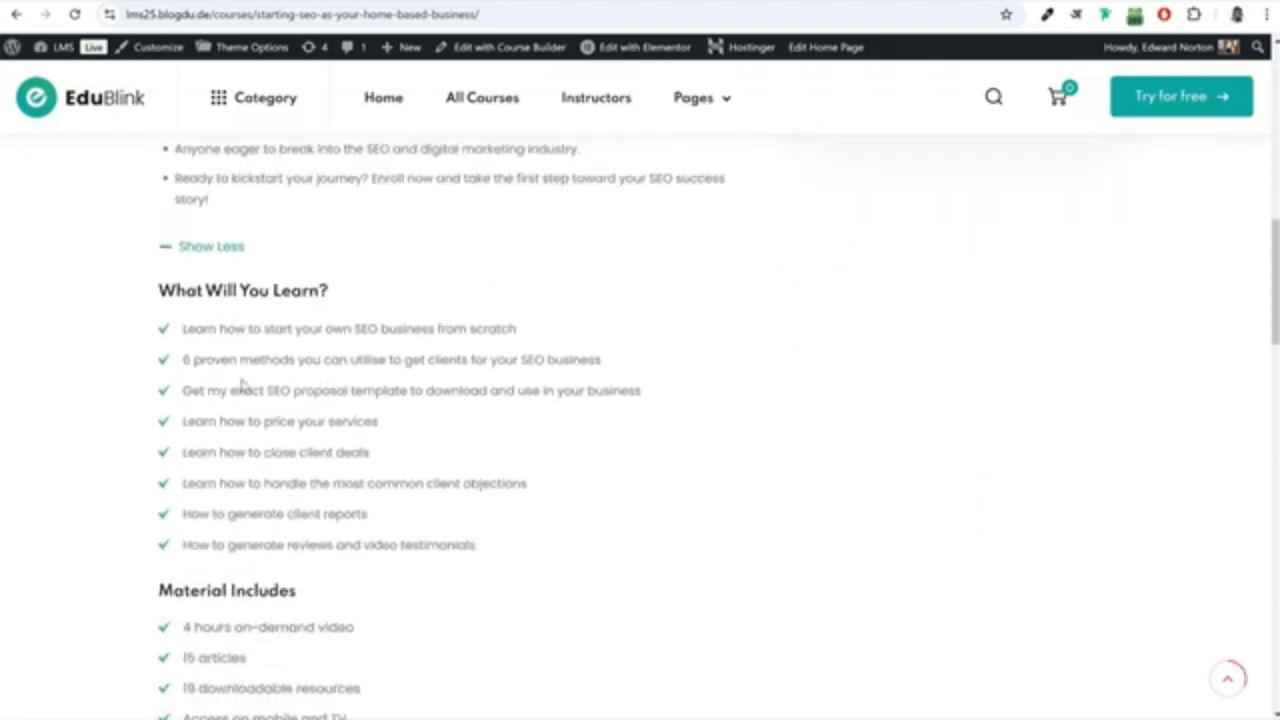
scroll(300, 425, down, 3)
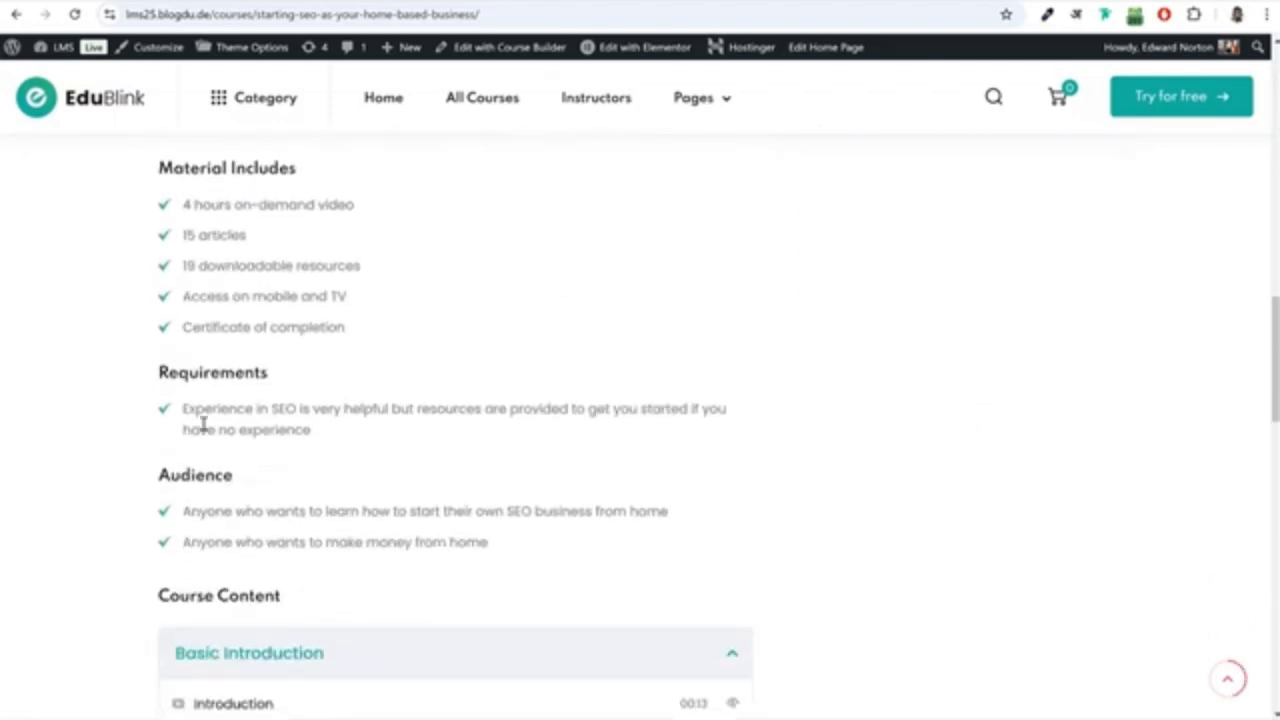
Examine the Course Content list and expand the "Starting an SEO Business" topic.
scroll(470, 355, down, 5)
scroll(452, 360, down, 1)
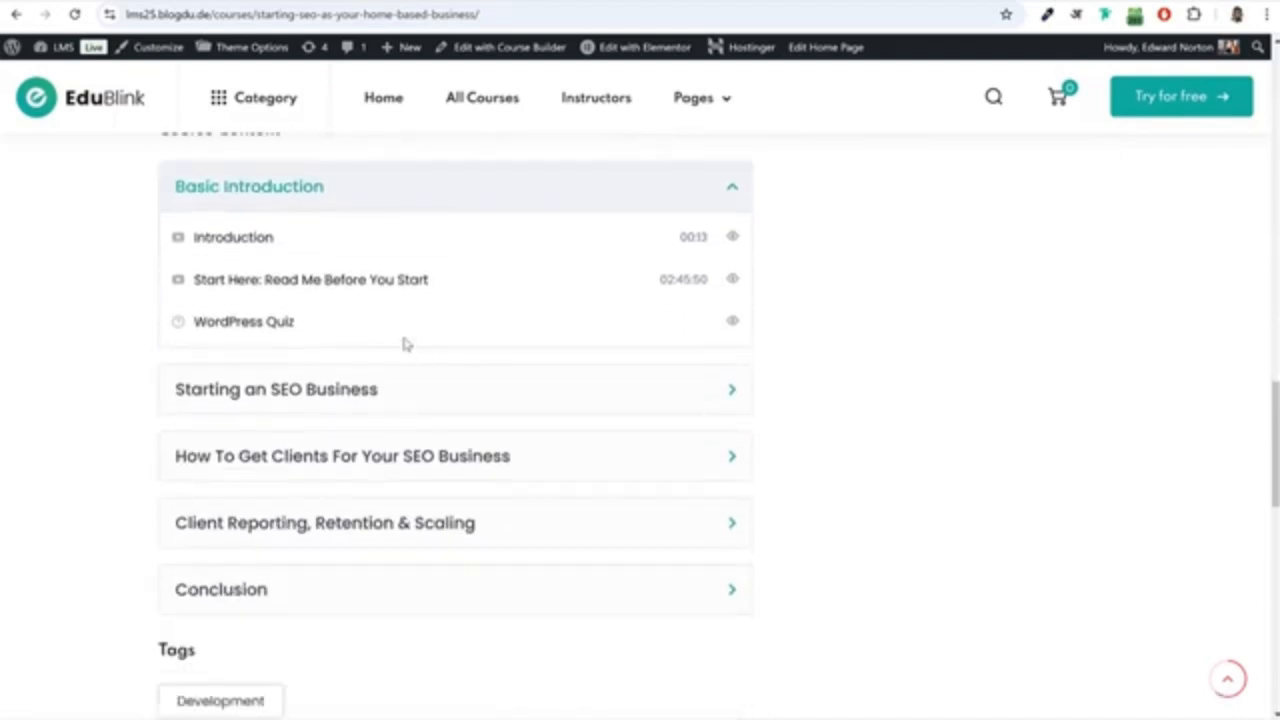
click(303, 374)
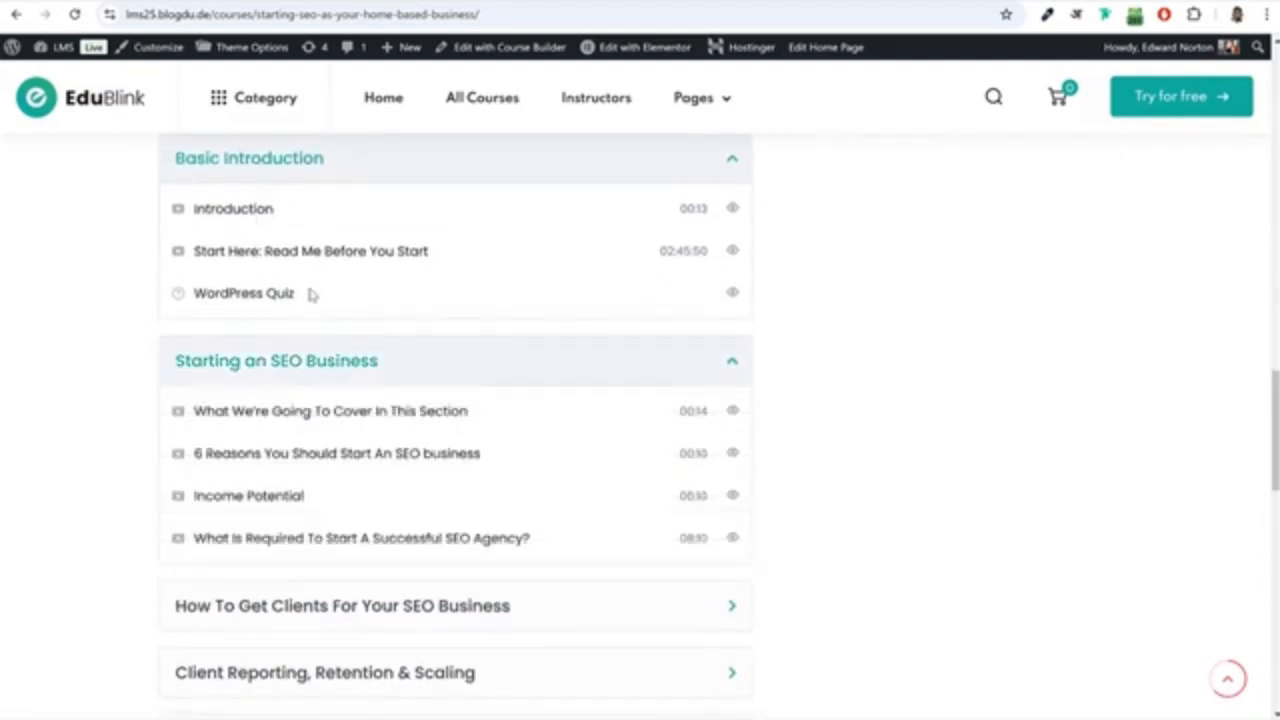
Open the Introduction lesson under Basic Introduction, and play and pause its video.
click(238, 211)
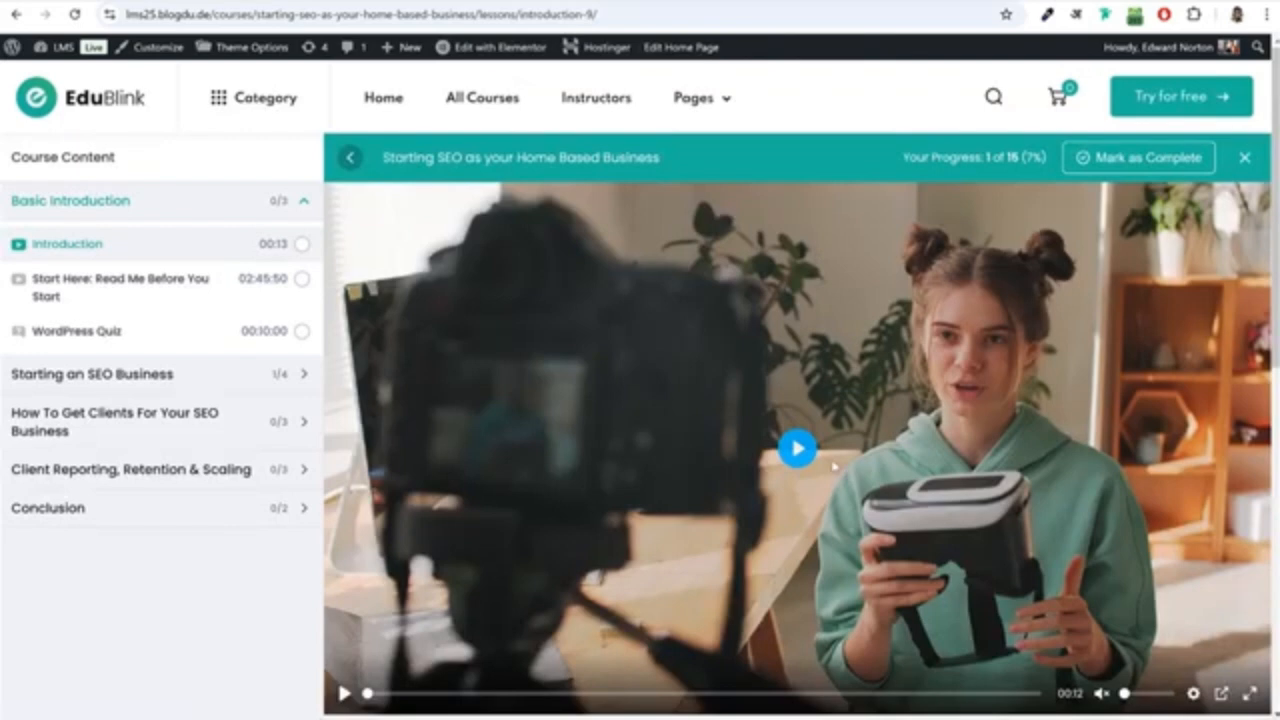
click(834, 466)
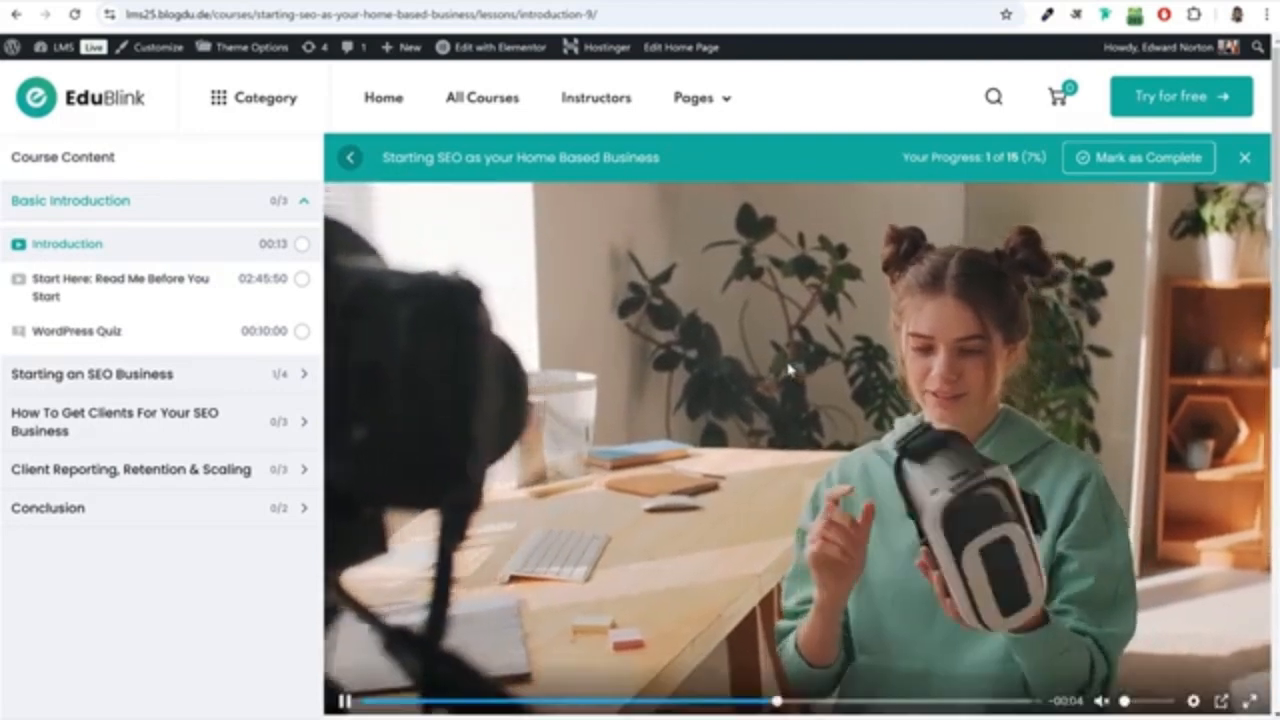
click(790, 370)
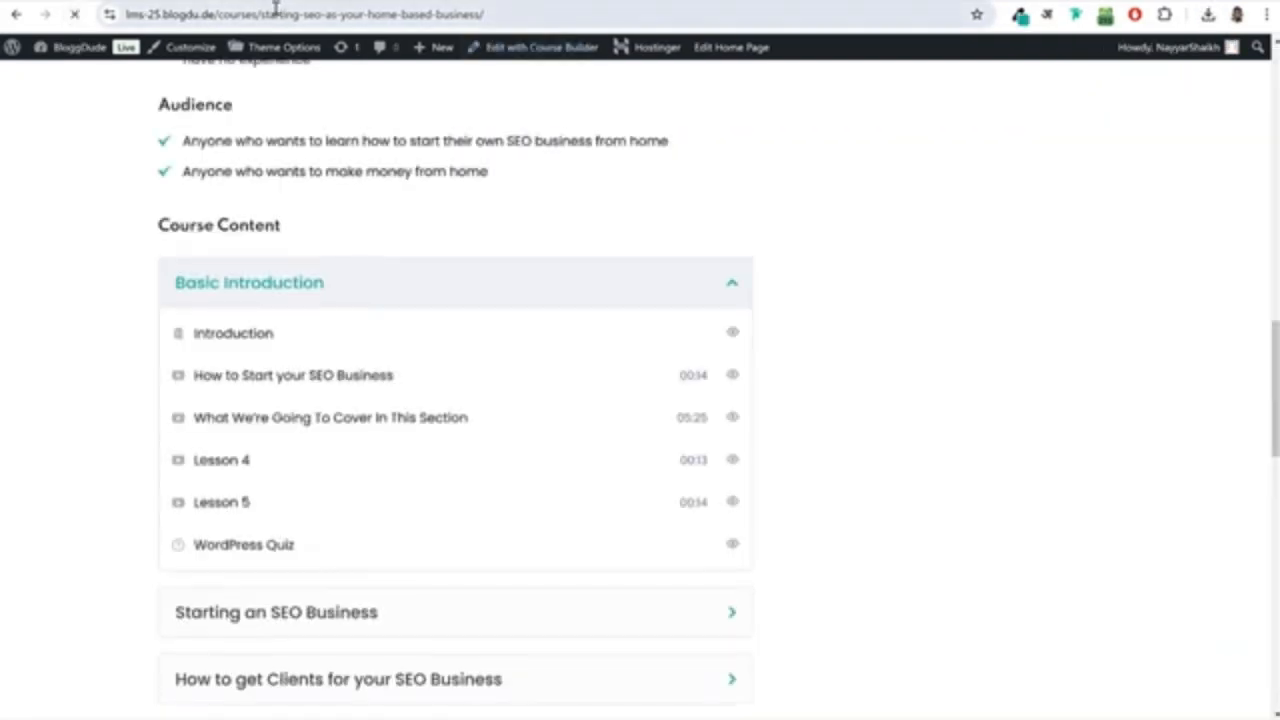
Open the course page on lms-25.blogdu.de in a new incognito window and examine its Course Content list.
click(272, 12)
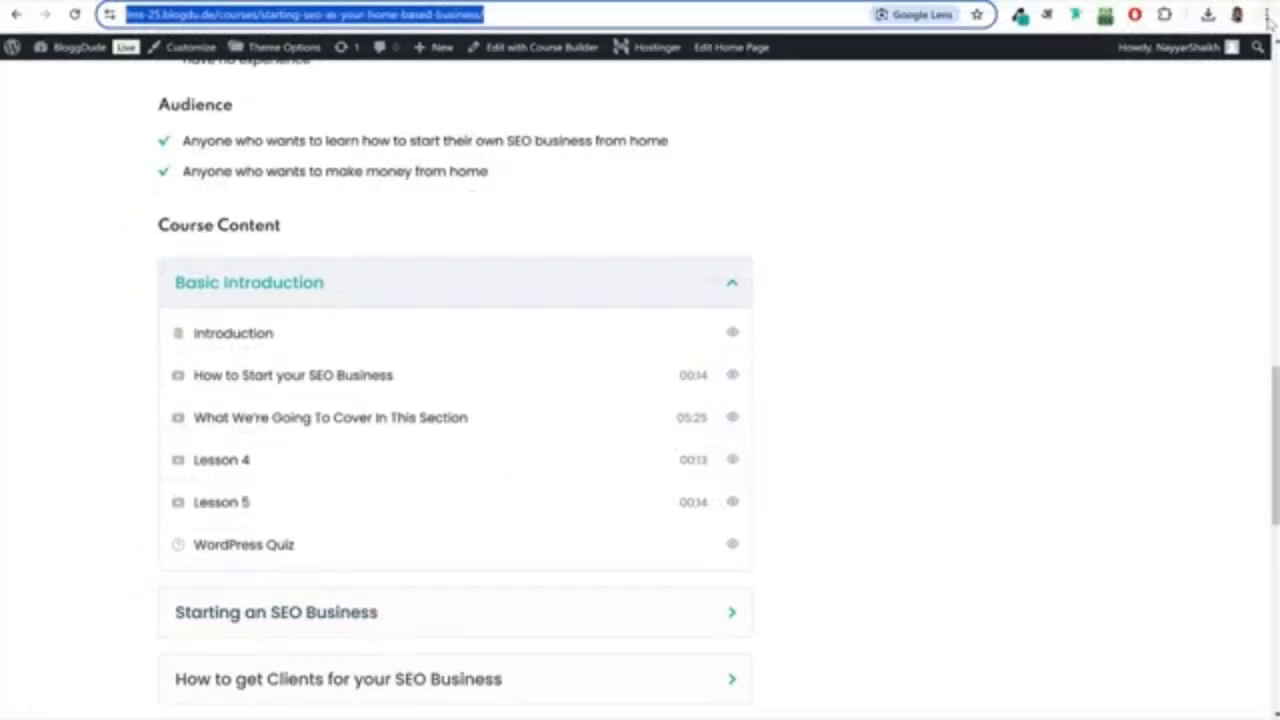
click(1268, 20)
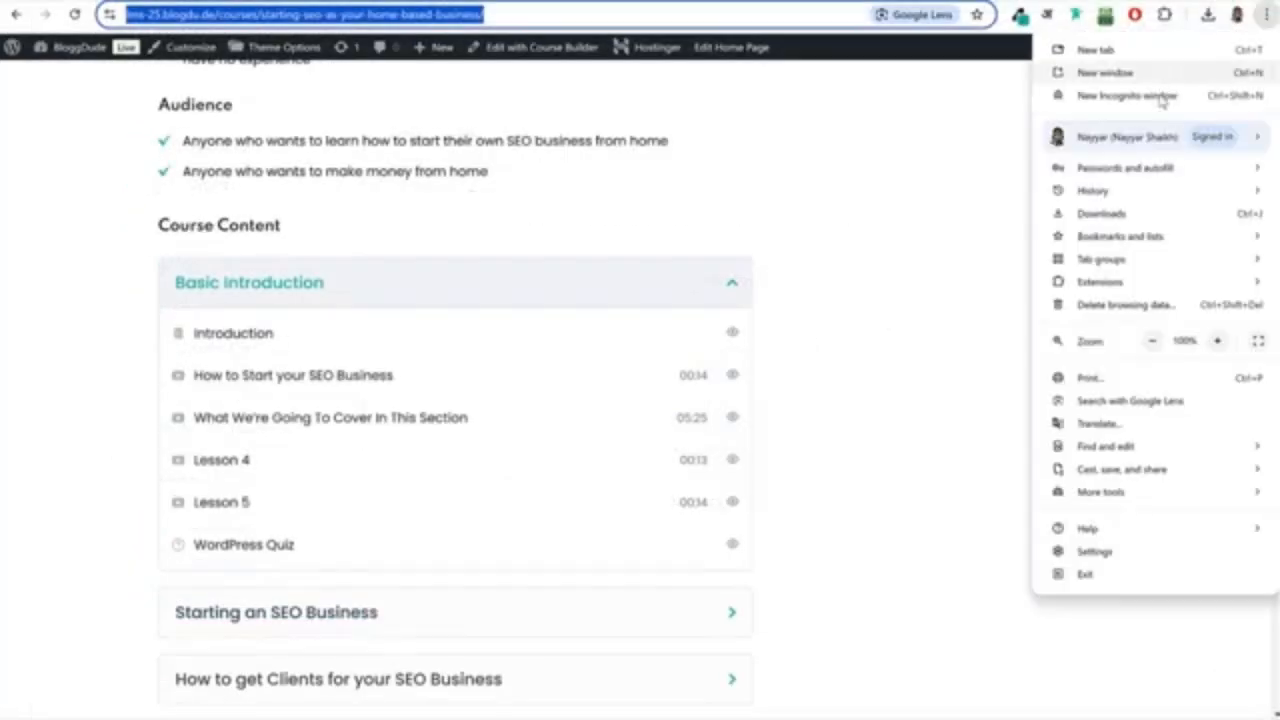
click(1157, 95)
text(lms-25.blogdu.de/courses/starting-seo-as-your-home-based-business/)
key(Return)
scroll(1114, 400, down, 5)
scroll(990, 420, down, 8)
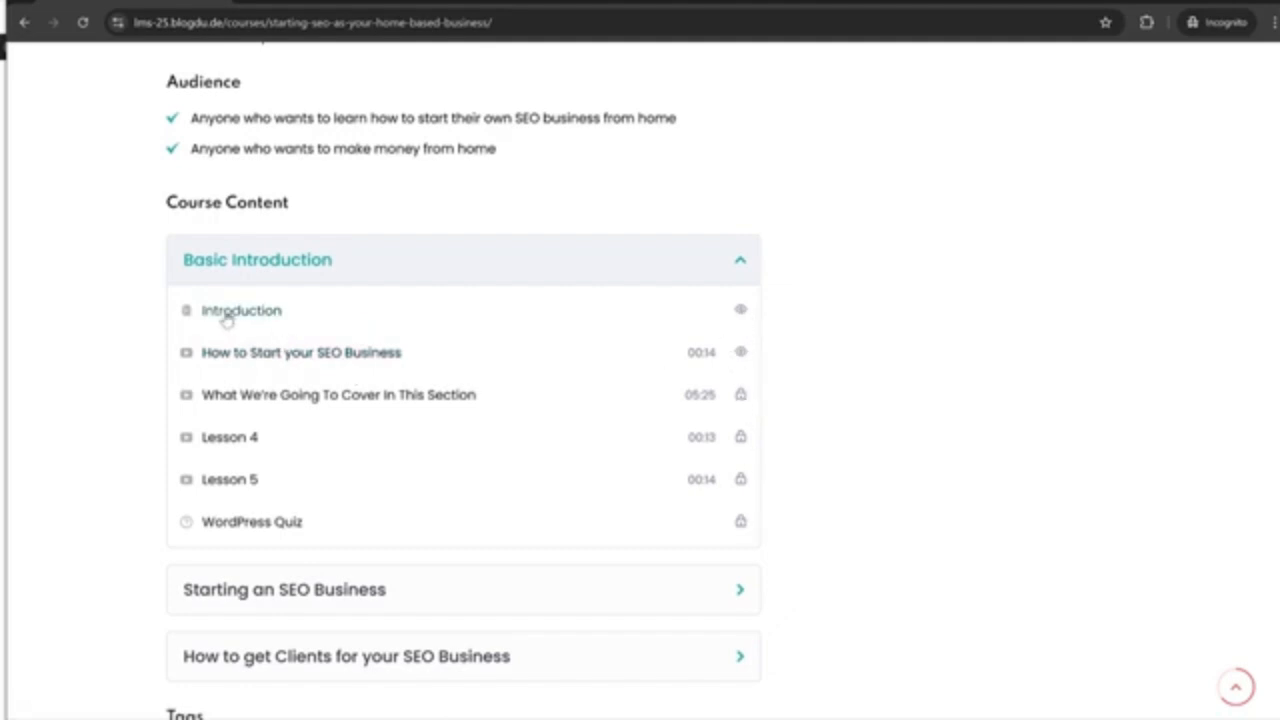
Try to open the locked lesson "What We're Going To Cover In This Section" in the Course Content list.
triple_click(267, 395)
double_click(331, 395)
triple_click(326, 395)
Open the free preview lesson "How to Start your SEO Business" and play its video.
click(286, 369)
click(284, 356)
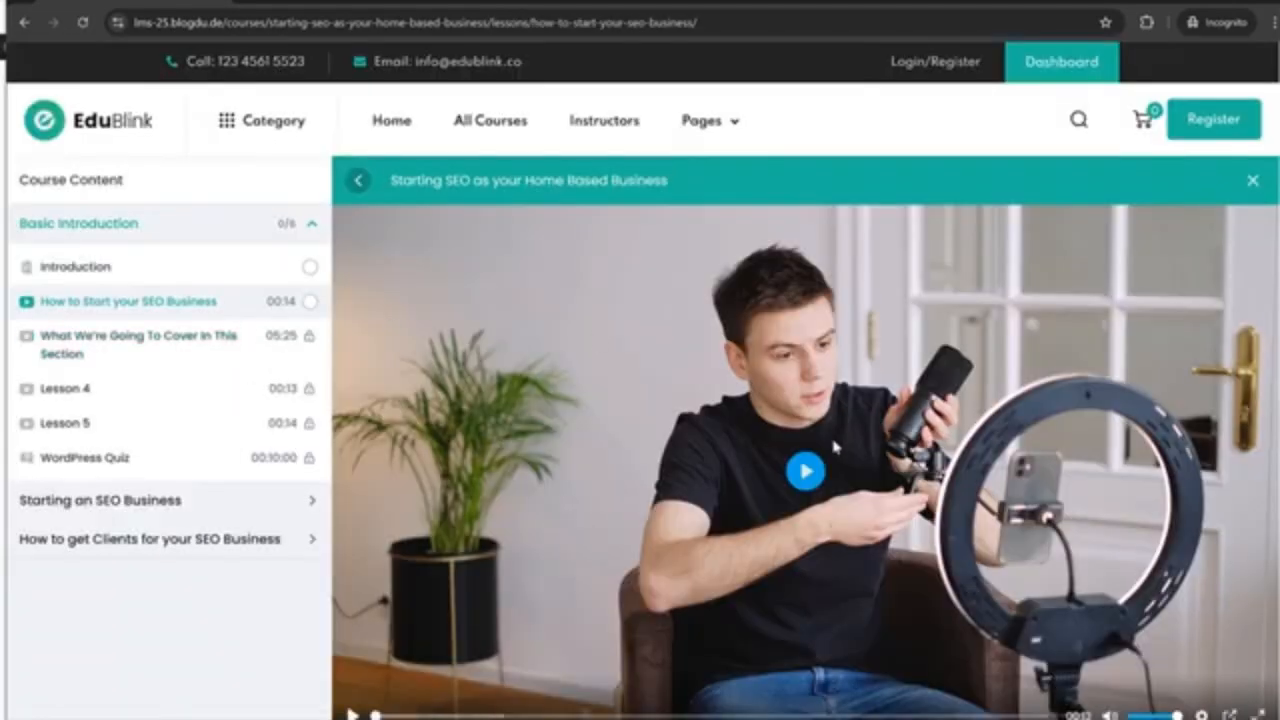
scroll(832, 444, down, 2)
click(808, 316)
scroll(662, 381, up, 3)
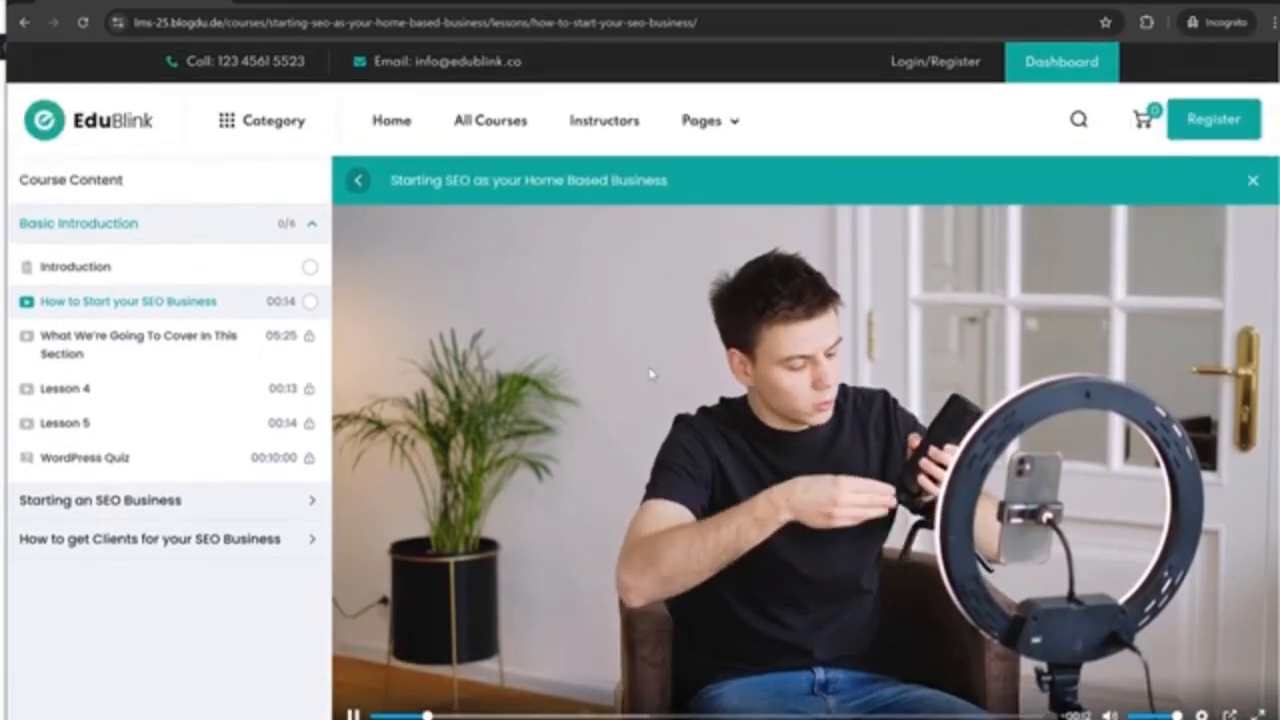
Try to open the locked "What We're Going To Cover In This Section" lesson within the lesson view and exit that view.
click(286, 340)
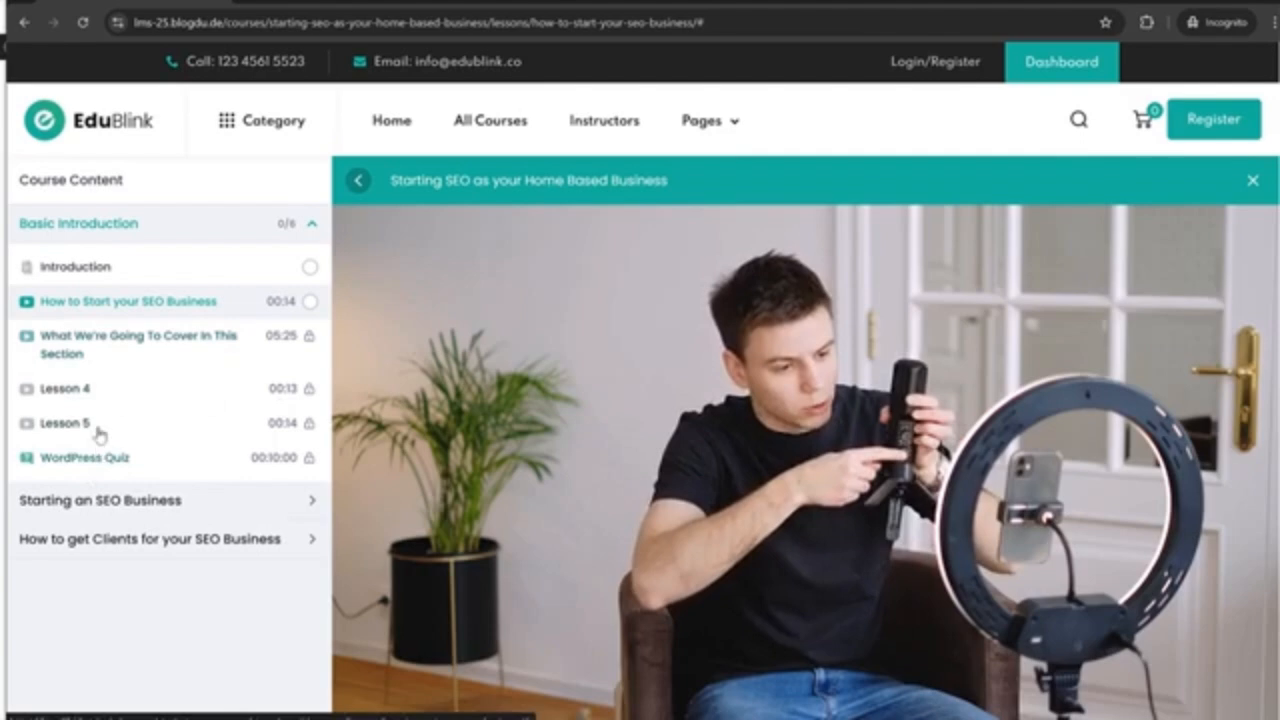
click(1253, 187)
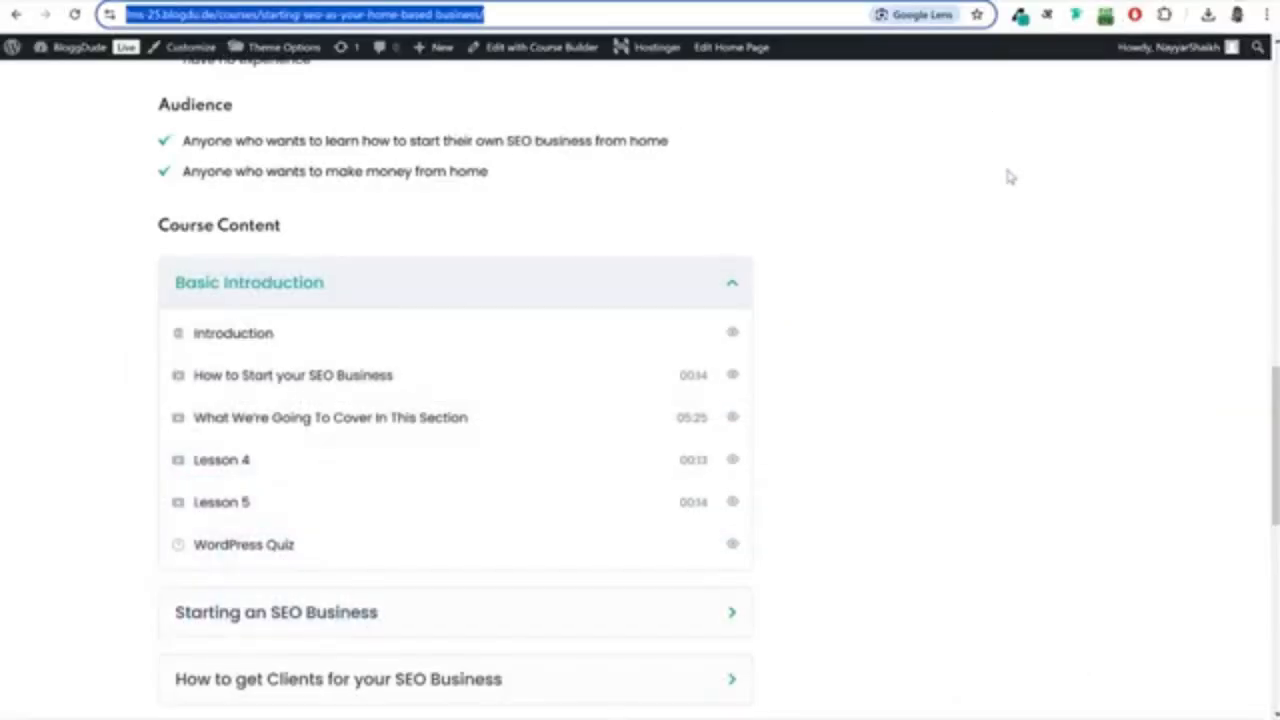
click(997, 232)
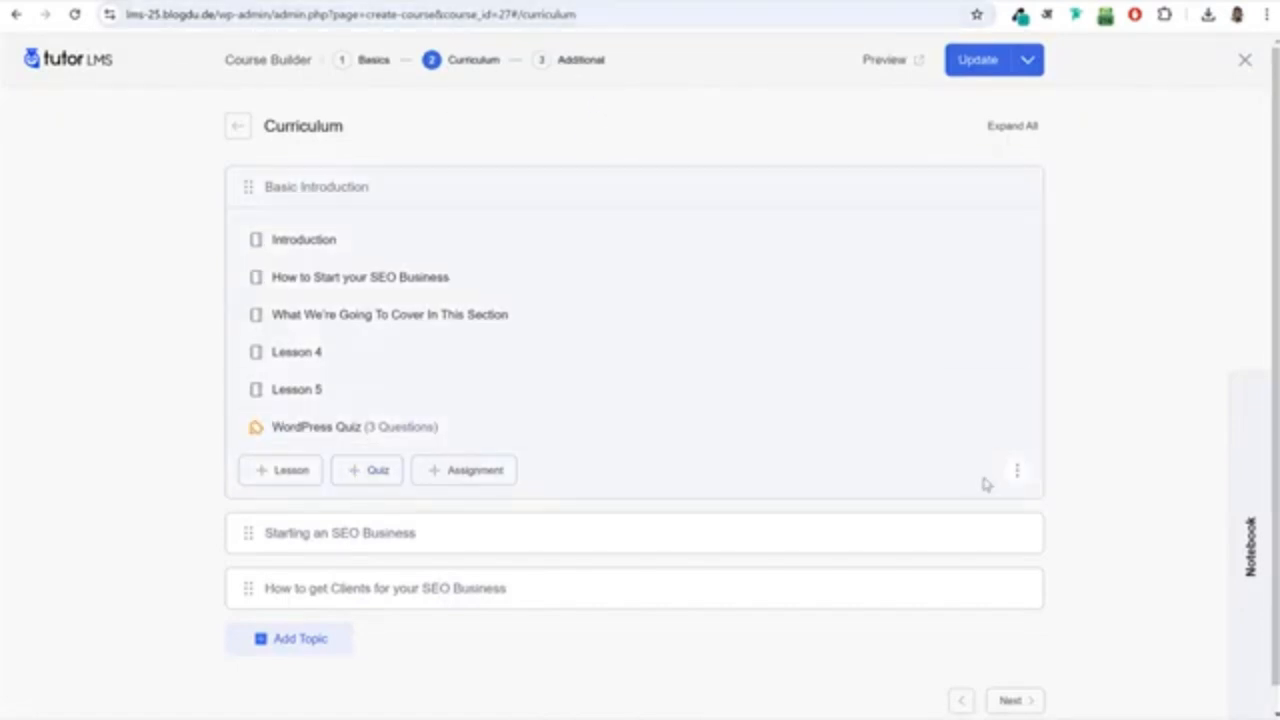
Open a new Zoom live lesson form for the Basic Introduction topic and review its meeting fields.
click(1020, 470)
click(1062, 518)
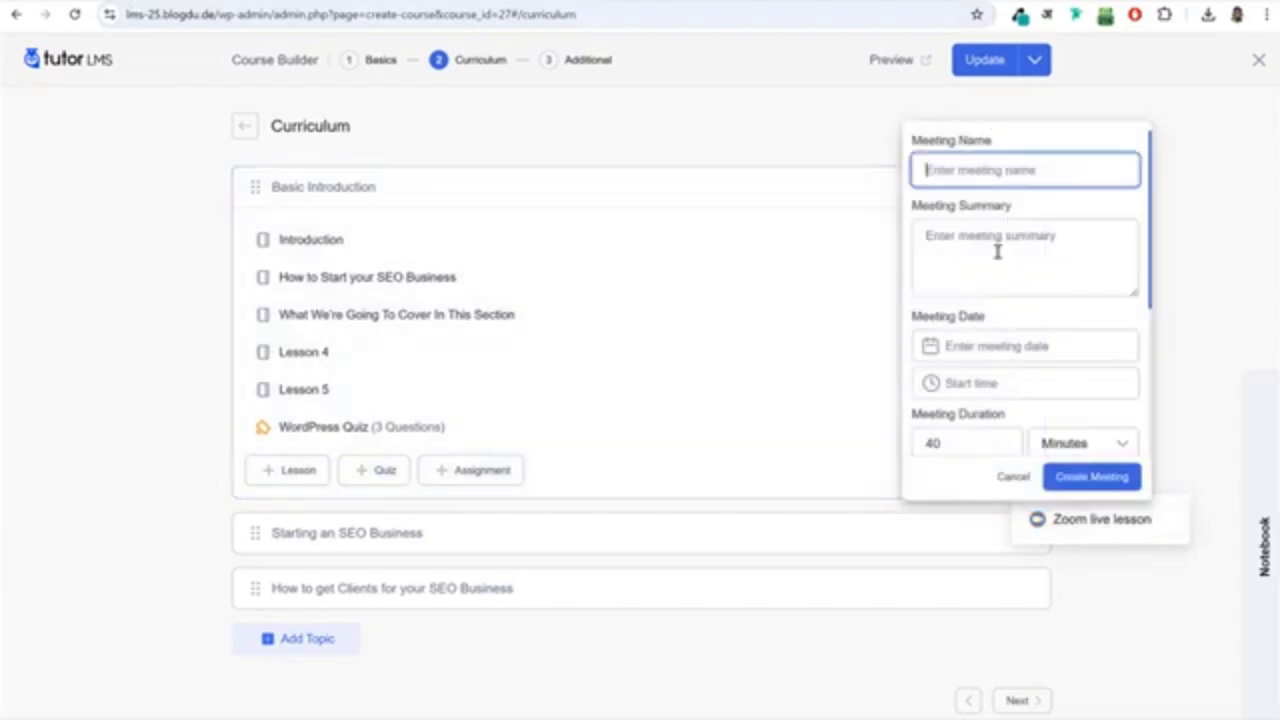
scroll(996, 307, down, 3)
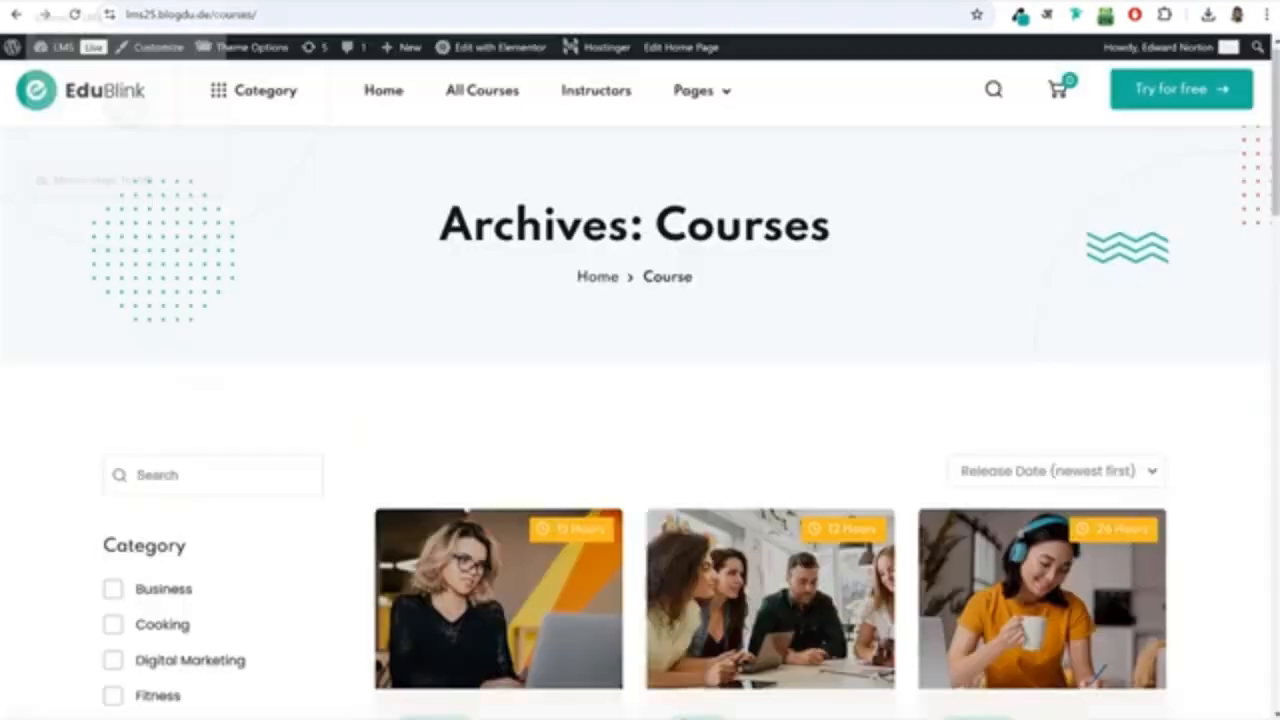
Open the Live Zoom Meeting page on the lms25.blogdu.de site and look over it.
scroll(640, 400, down, 3)
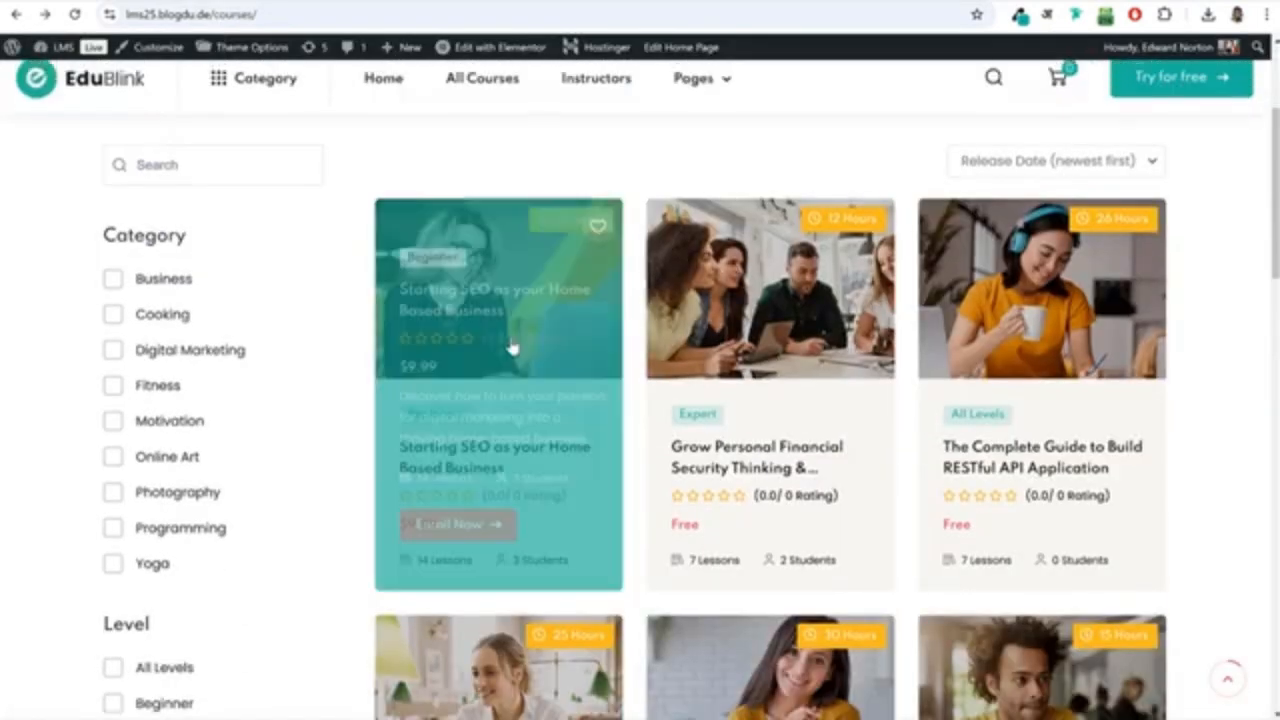
scroll(703, 108, up, 3)
mouse_move(700, 100)
click(708, 164)
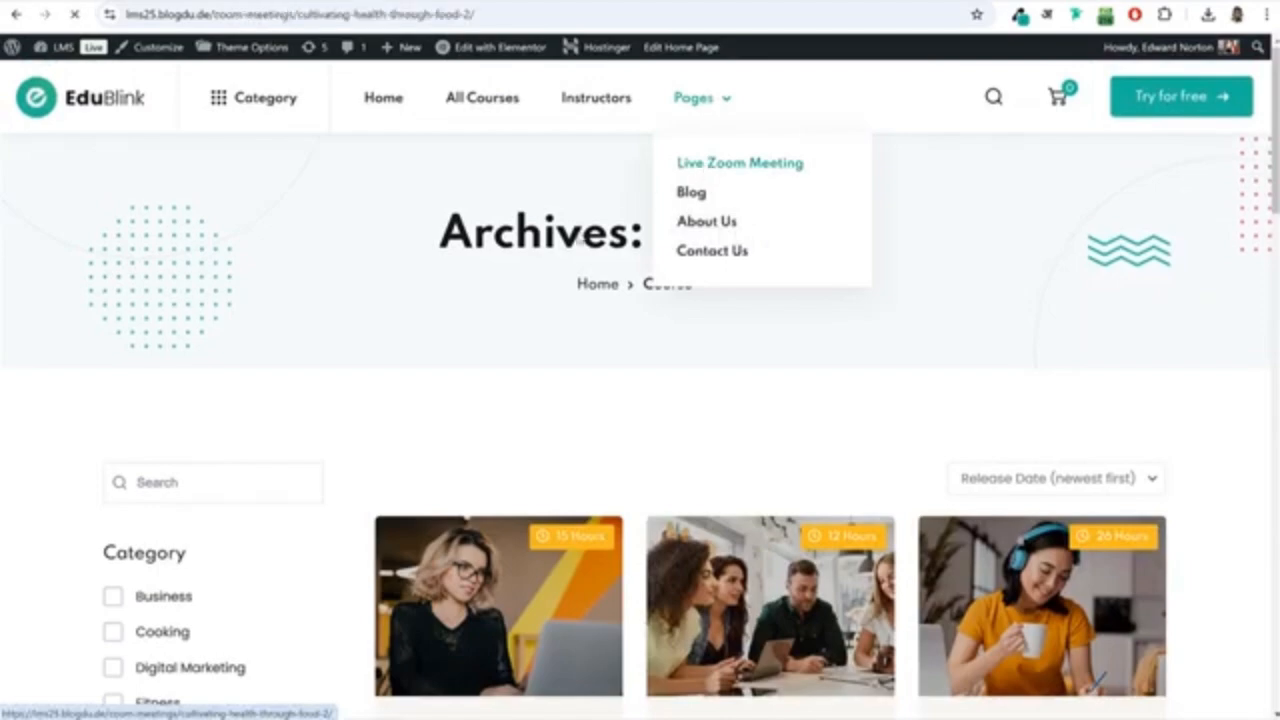
scroll(598, 371, down, 4)
scroll(598, 371, up, 4)
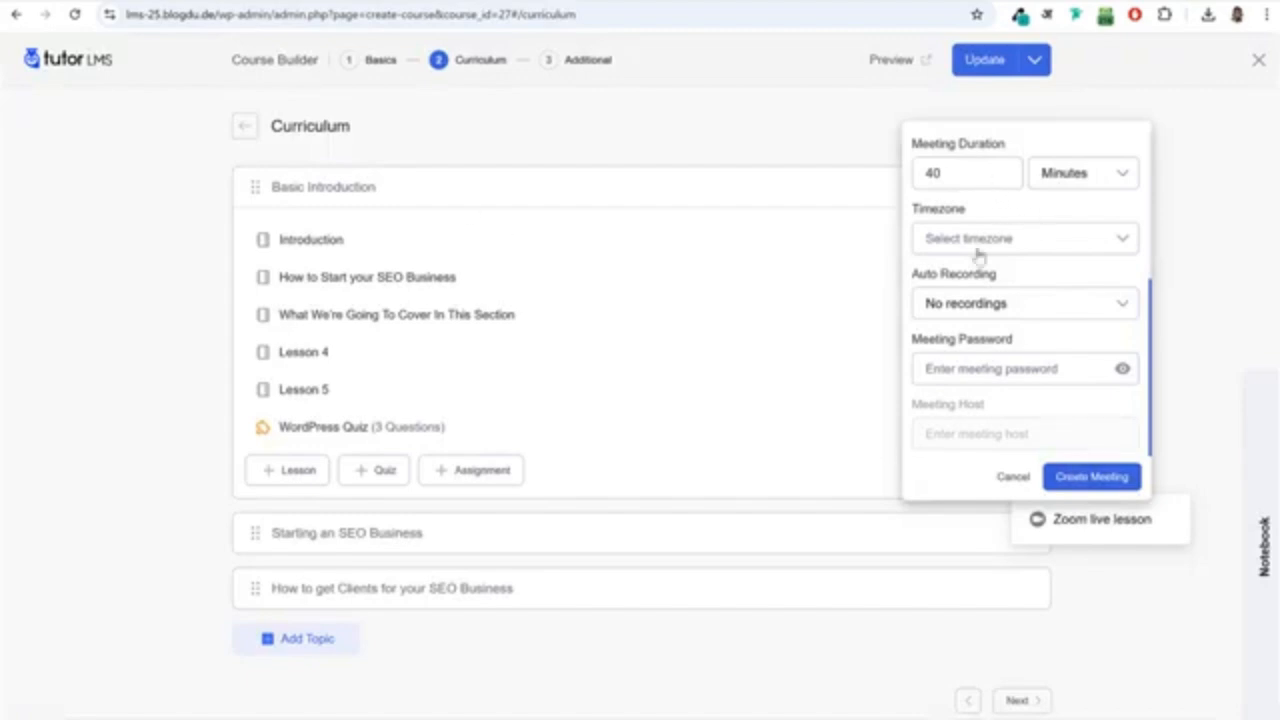
Review the Zoom meeting's timezone, date, duration, recording and password fields, and cancel the meeting form.
click(982, 238)
click(991, 210)
scroll(1008, 249, up, 3)
scroll(1012, 300, down, 2)
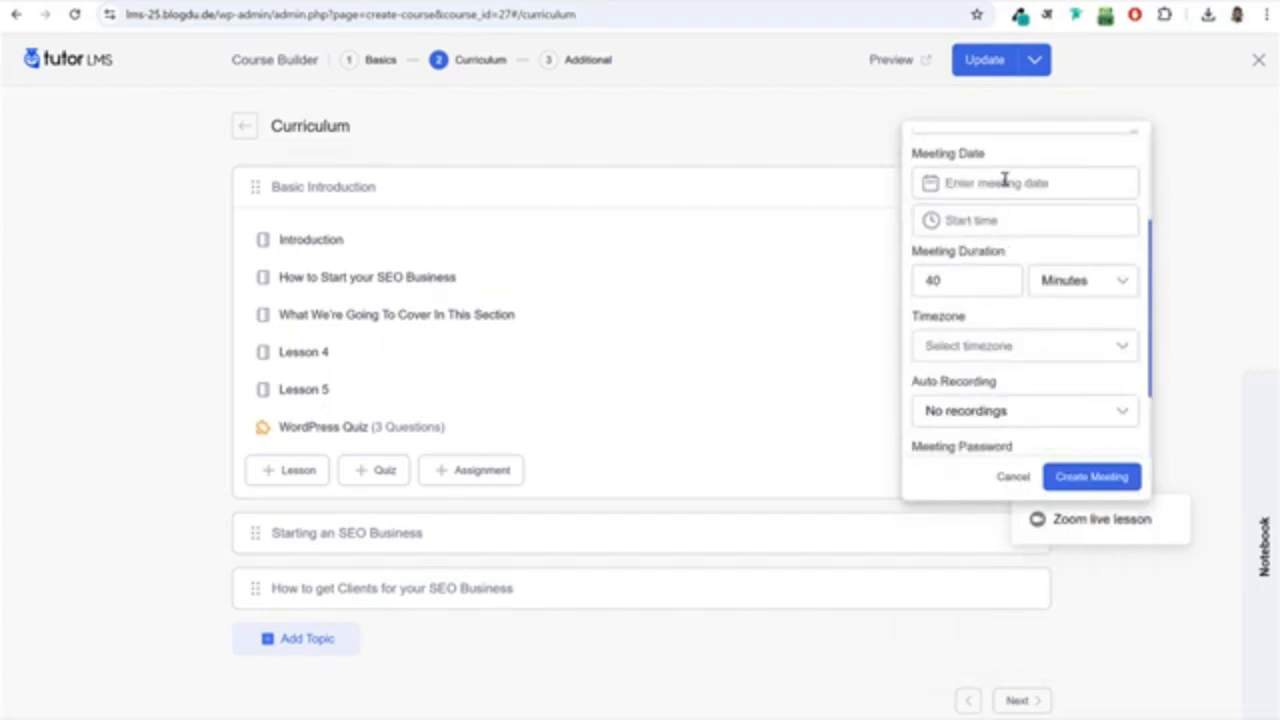
scroll(1012, 281, up, 3)
scroll(1011, 289, down, 4)
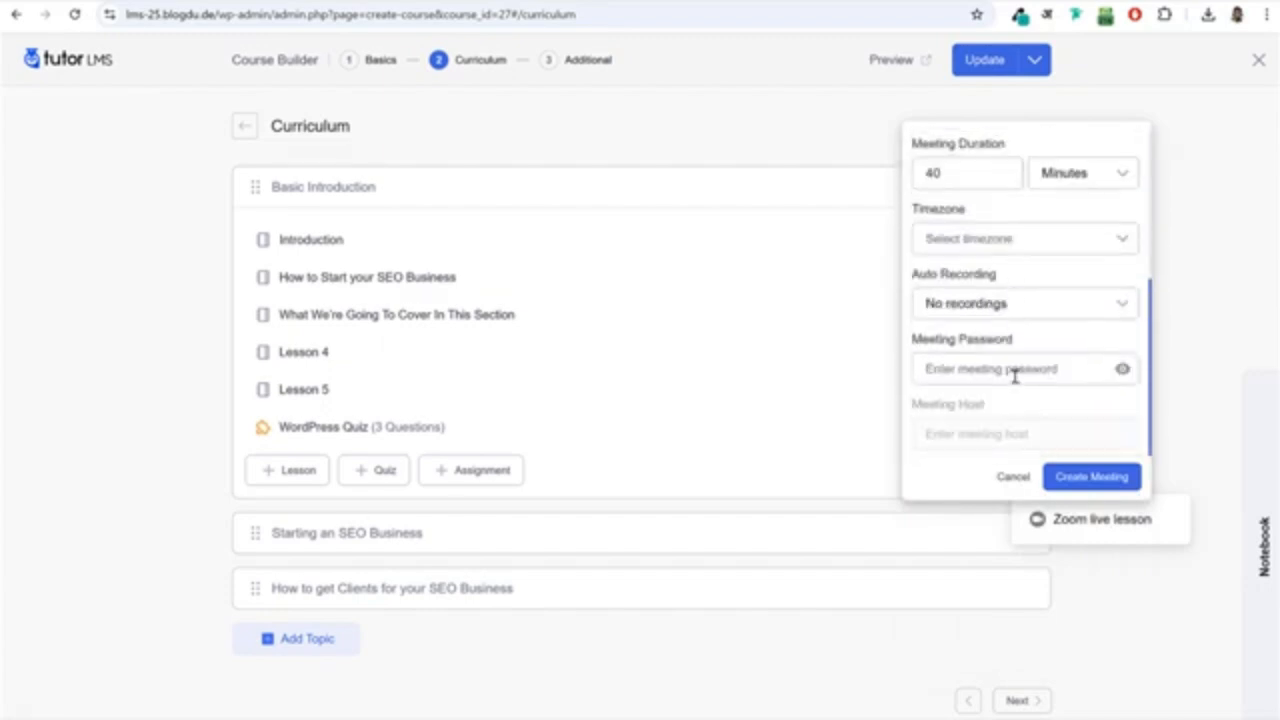
click(1013, 477)
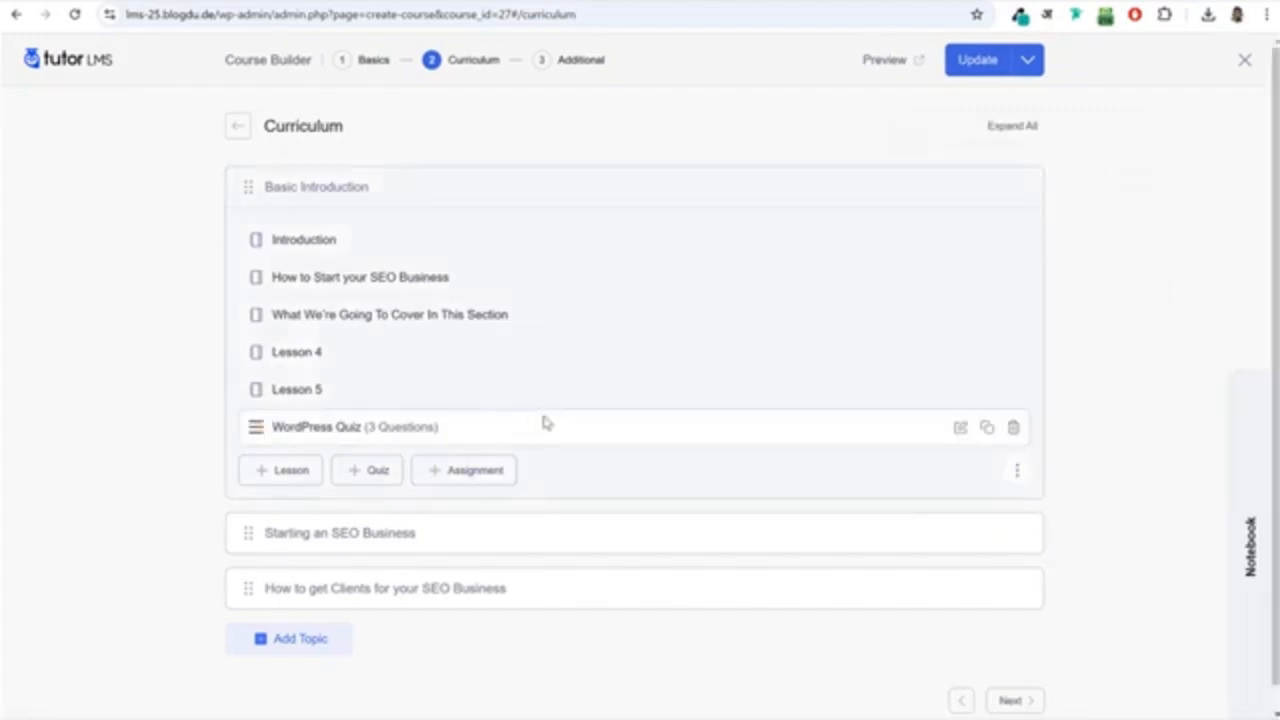
Open the course's Additional settings and look through the course details down to the certificate templates.
click(580, 68)
scroll(687, 296, down, 8)
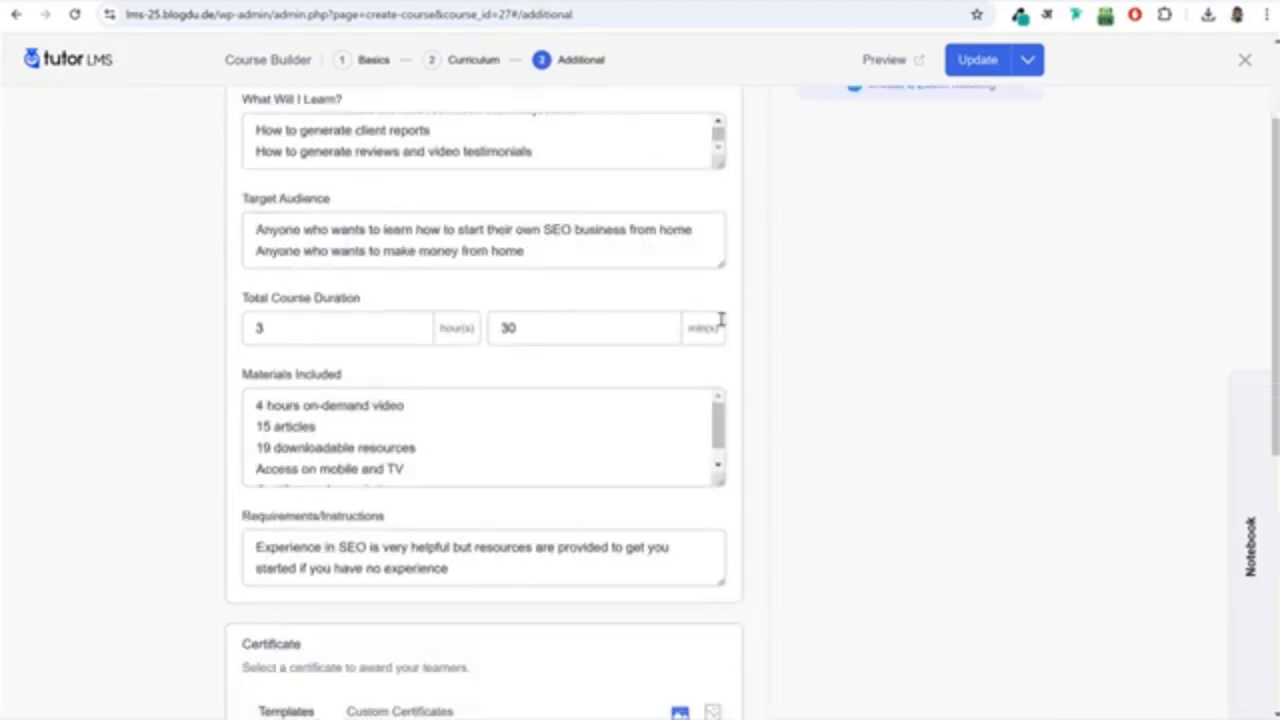
mouse_move(326, 257)
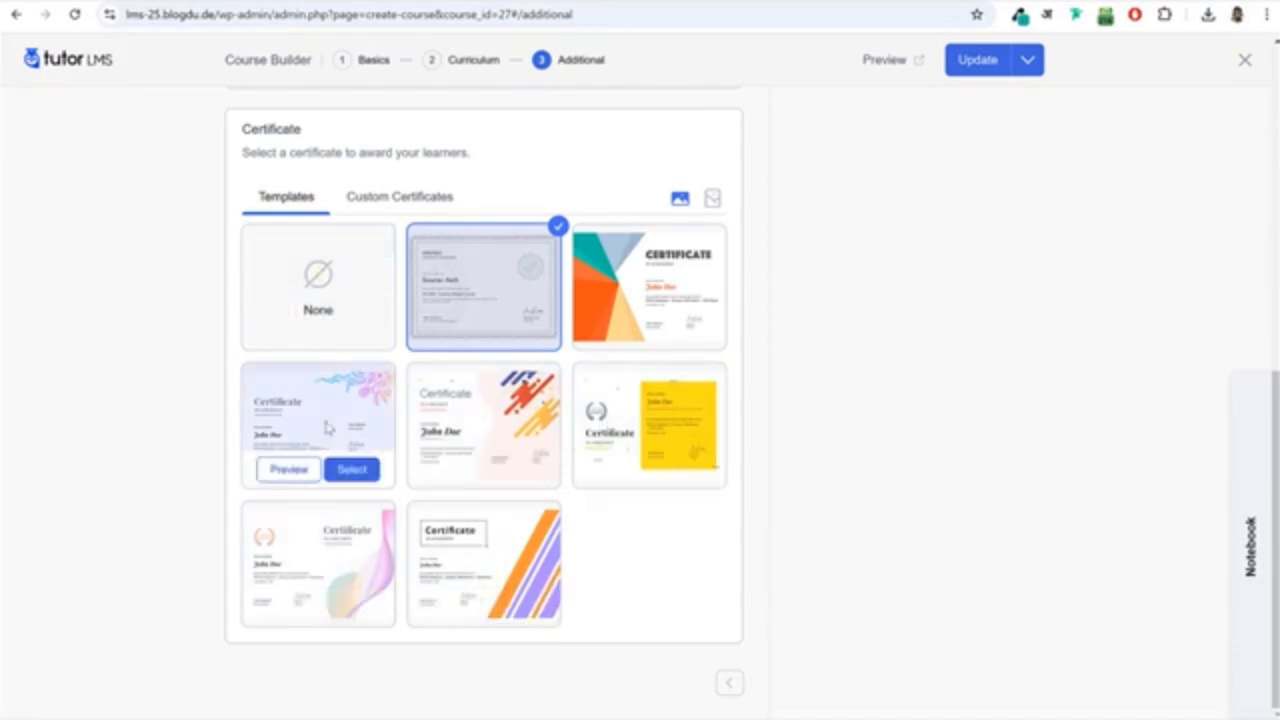
Compare the custom certificates and portrait templates, and return to the landscape certificate templates.
click(400, 196)
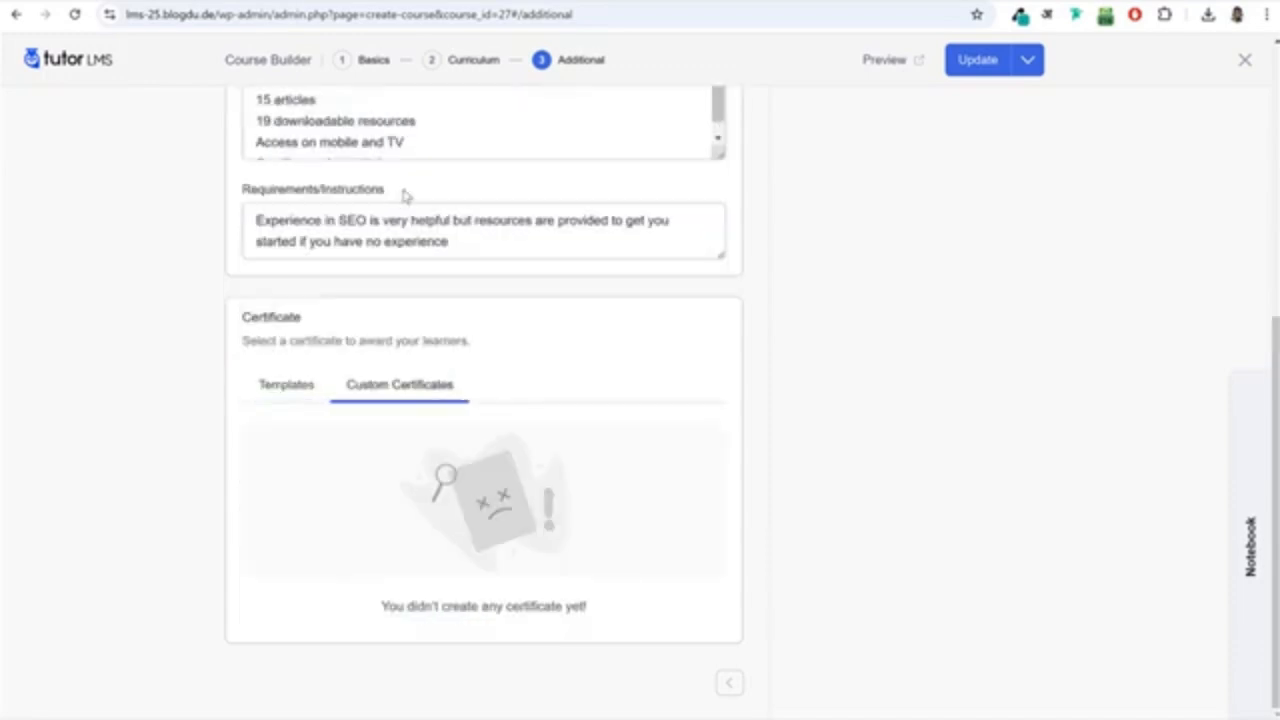
click(286, 390)
click(712, 386)
scroll(553, 449, down, 3)
scroll(557, 449, up, 2)
click(679, 212)
Select the landscape certificate template with blue, red and yellow diagonal strokes and update the course.
mouse_move(482, 450)
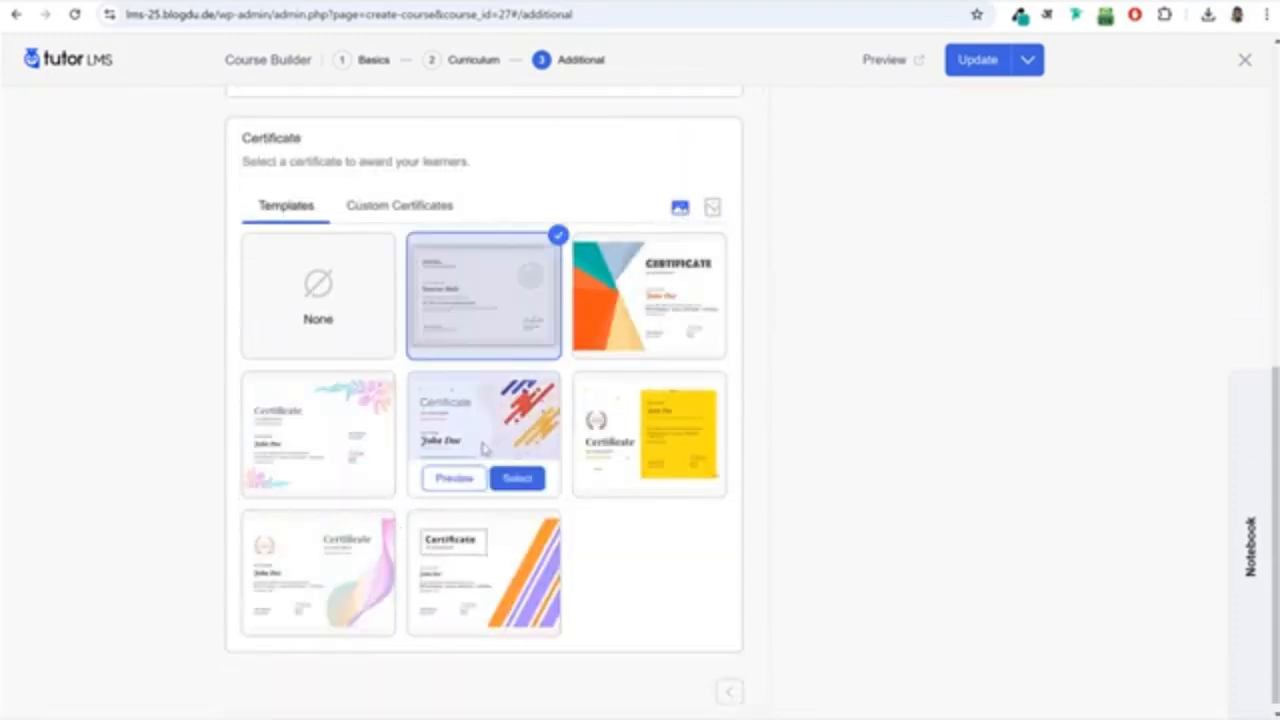
click(515, 479)
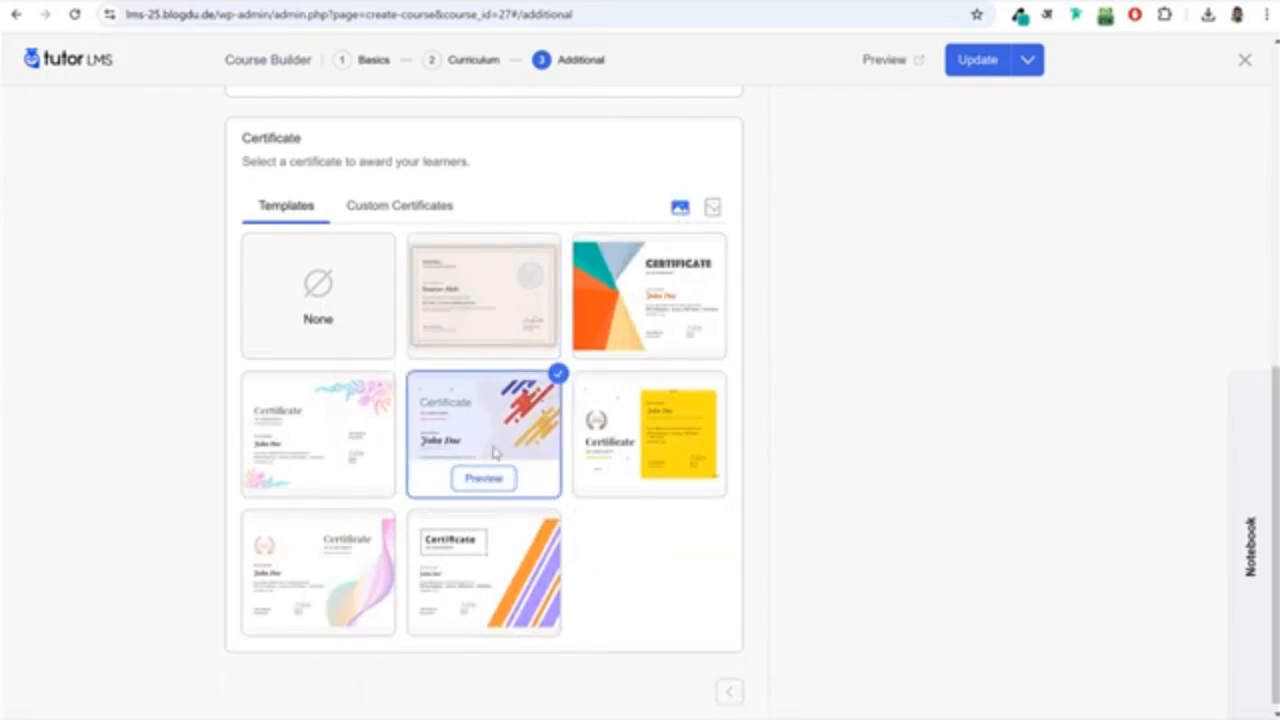
mouse_move(605, 392)
click(974, 62)
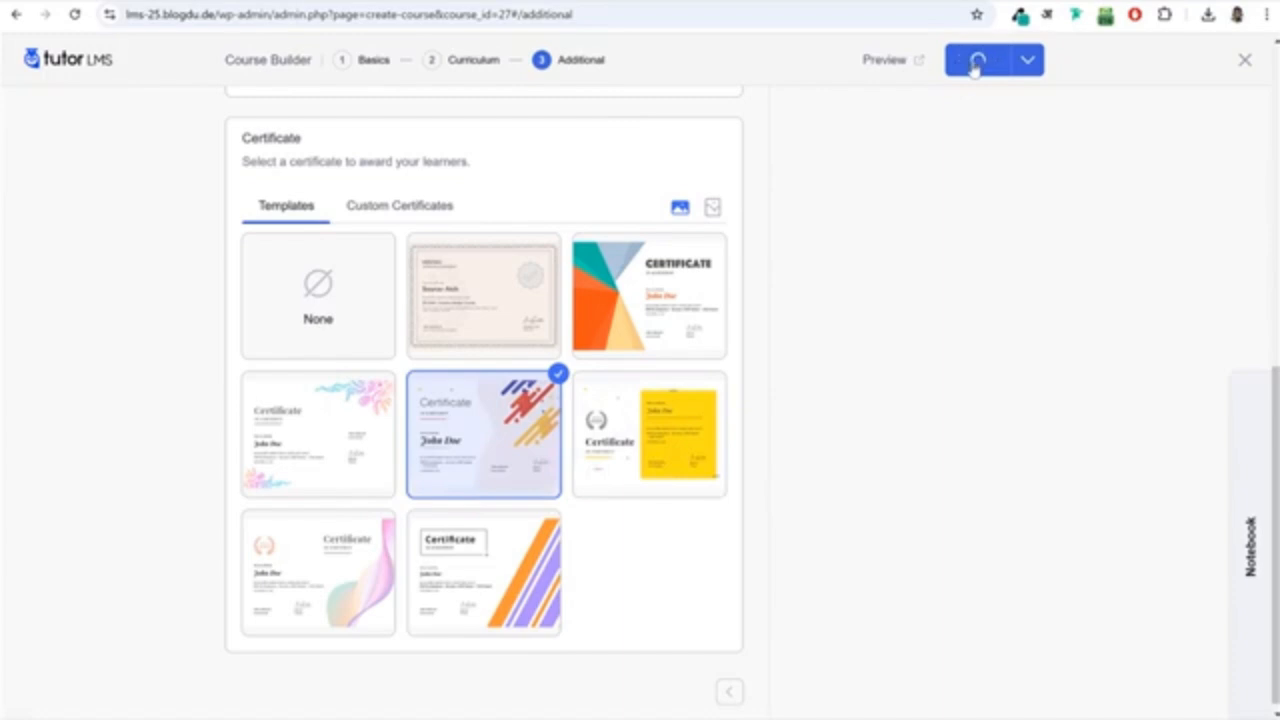
Preview the selected certificate template at full size, and update the course and close the course builder.
click(484, 470)
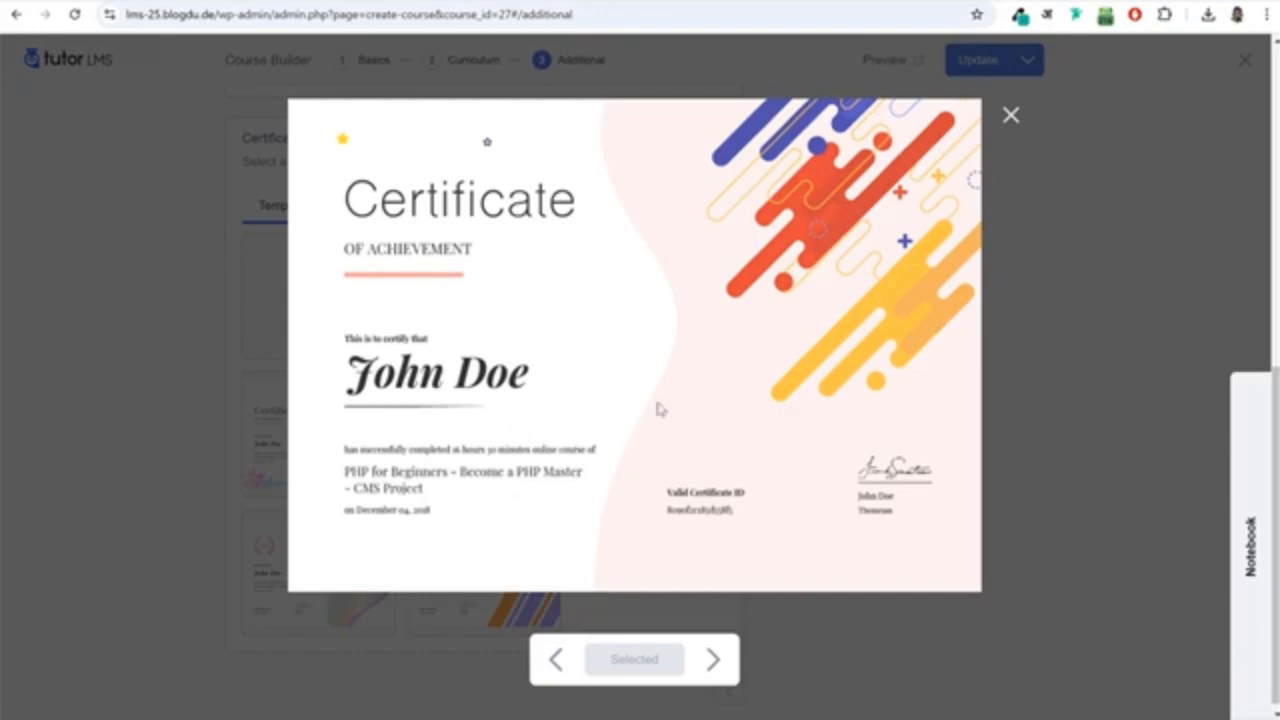
click(1011, 117)
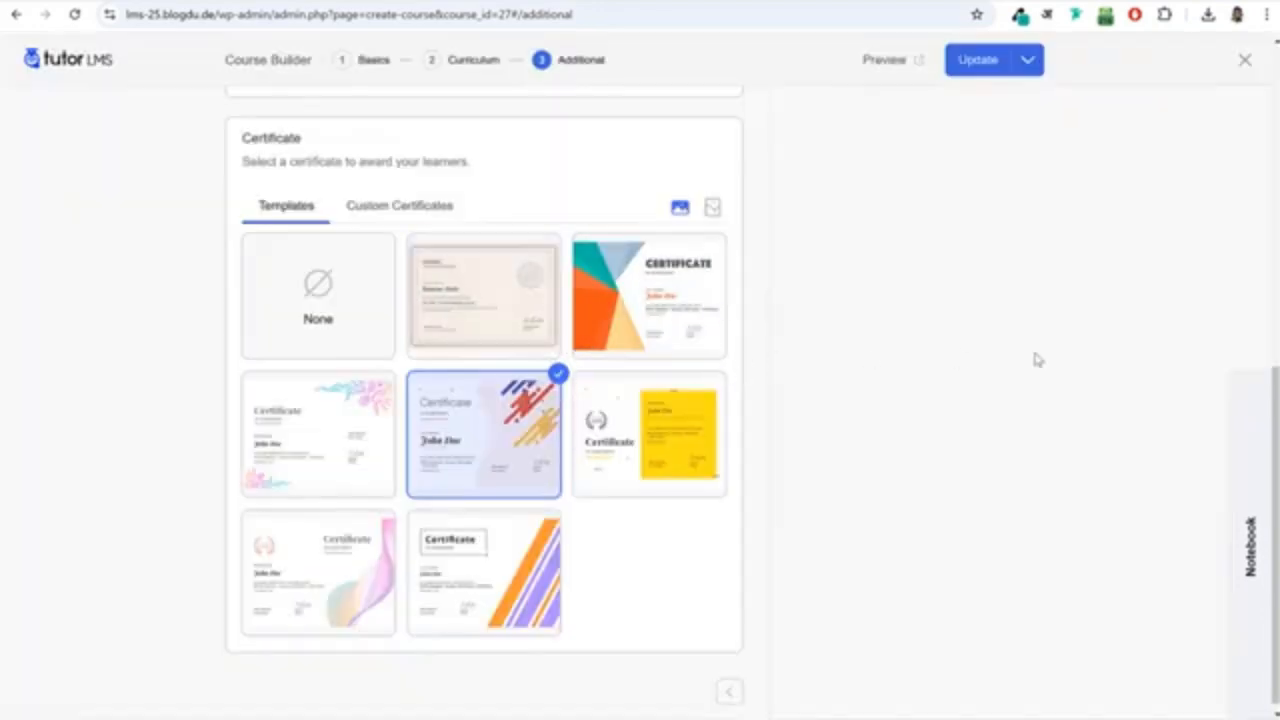
click(980, 62)
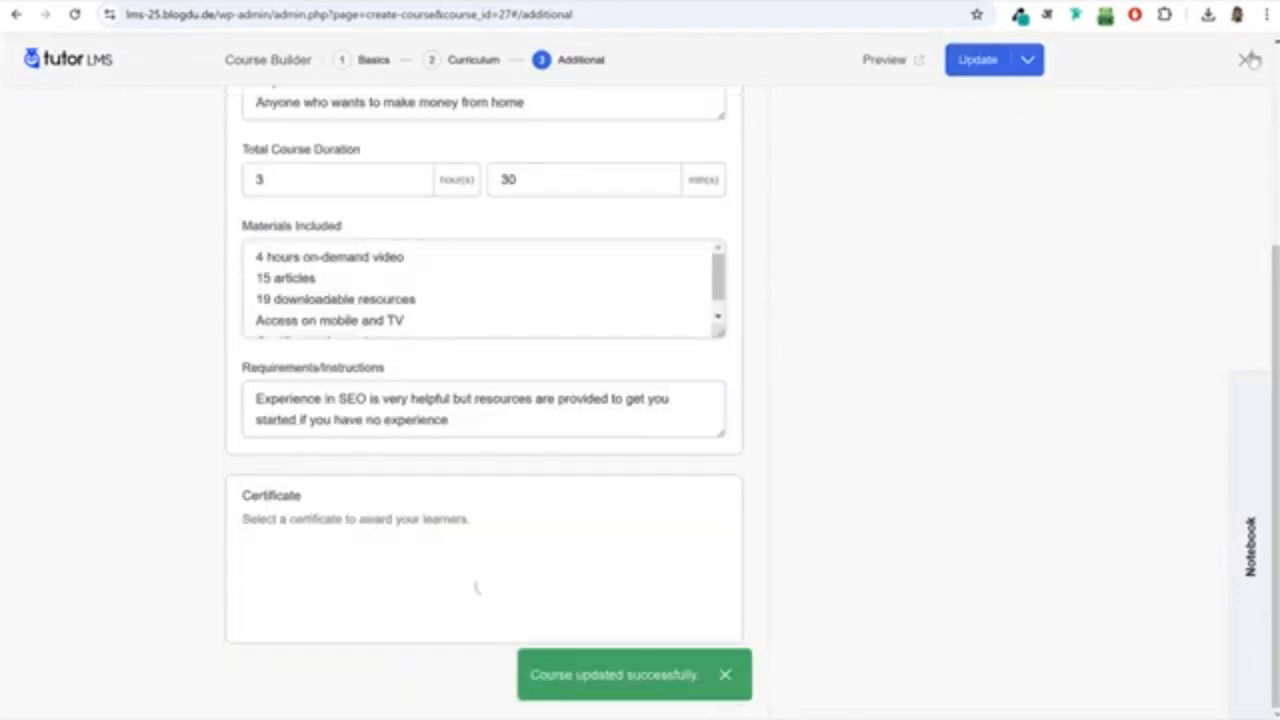
click(1250, 60)
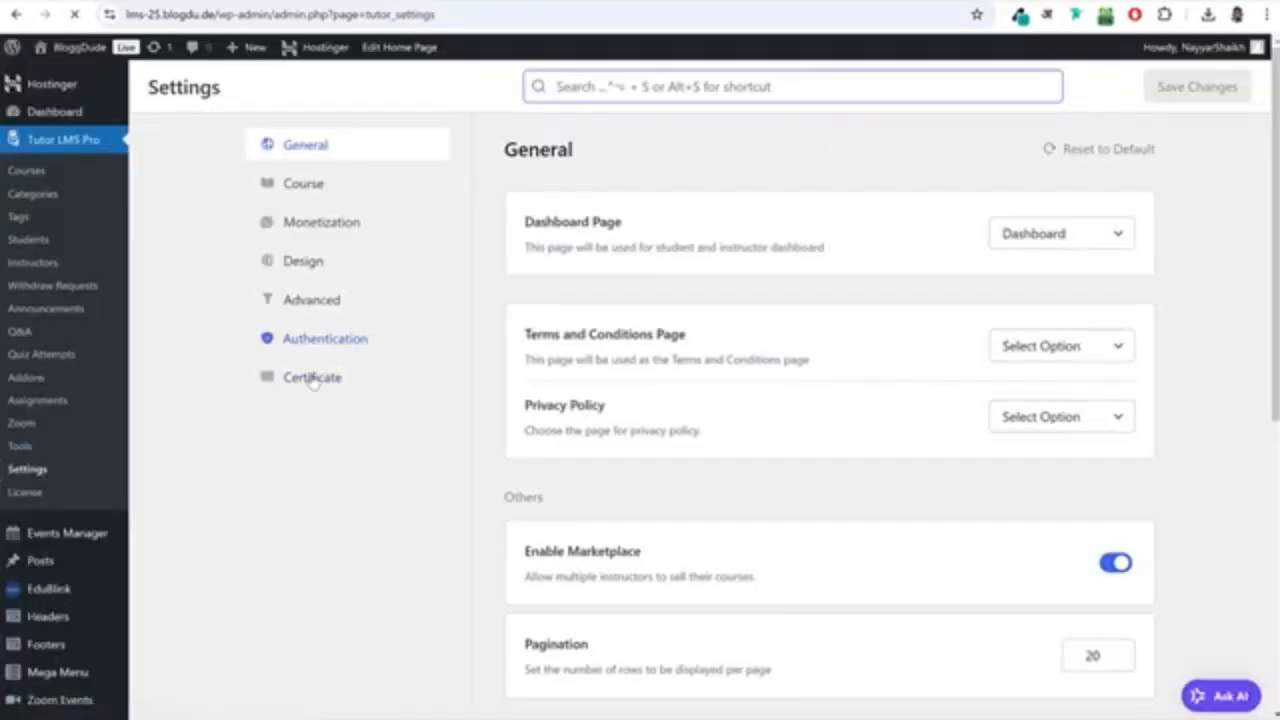
Open the Tutor LMS certificate settings and start creating a new certificate.
click(313, 378)
scroll(791, 414, down, 3)
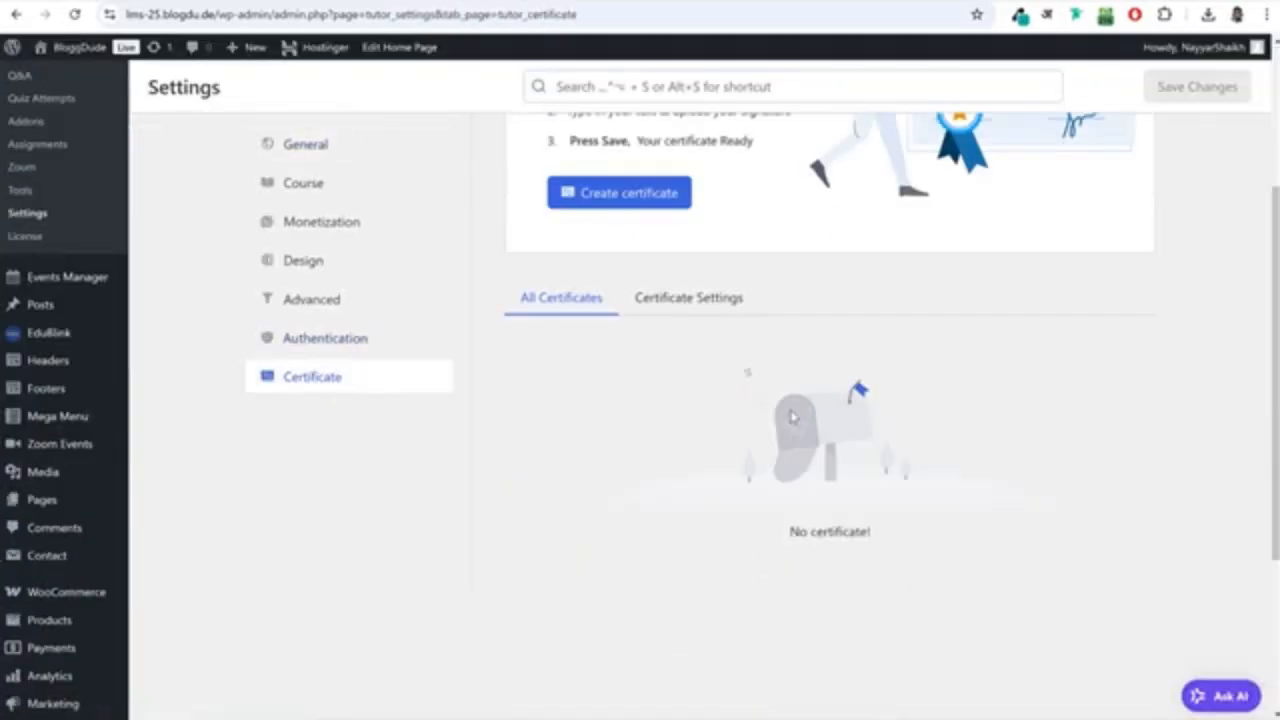
scroll(771, 423, up, 2)
click(638, 288)
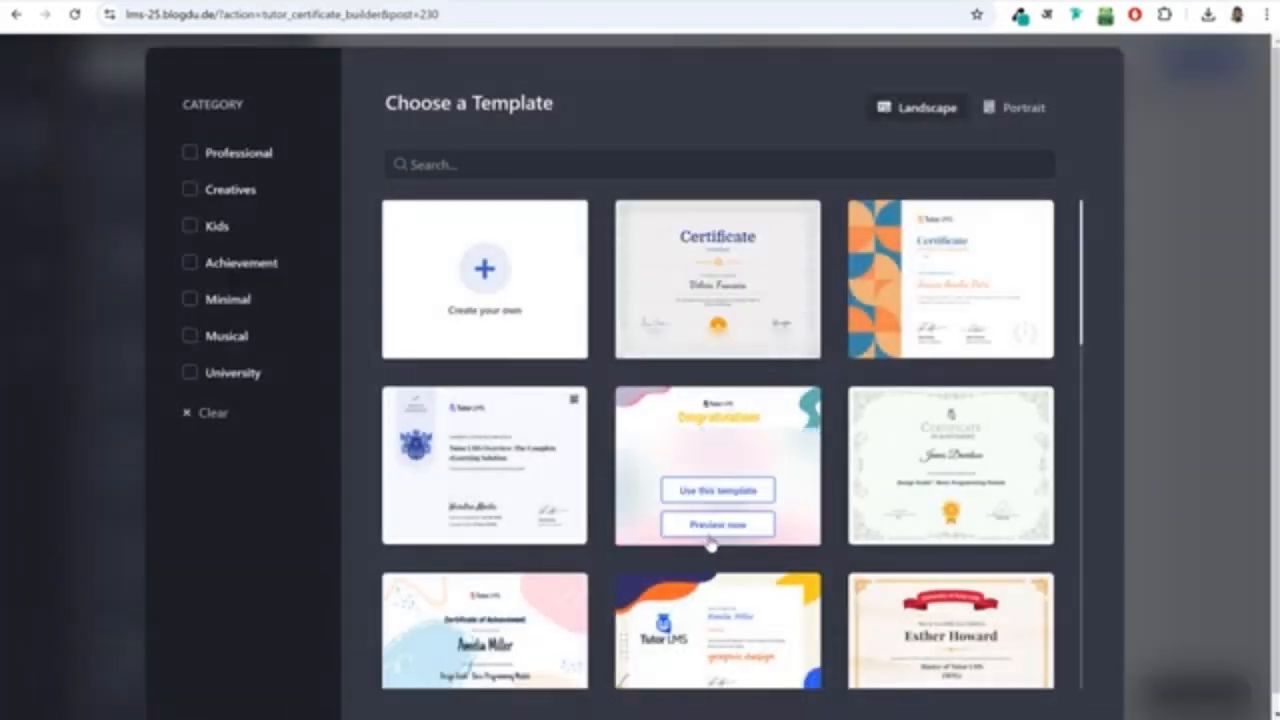
Browse the certificate builder's landscape templates, preview the pastel Certificate of Achievement design and close the preview.
scroll(694, 540, down, 3)
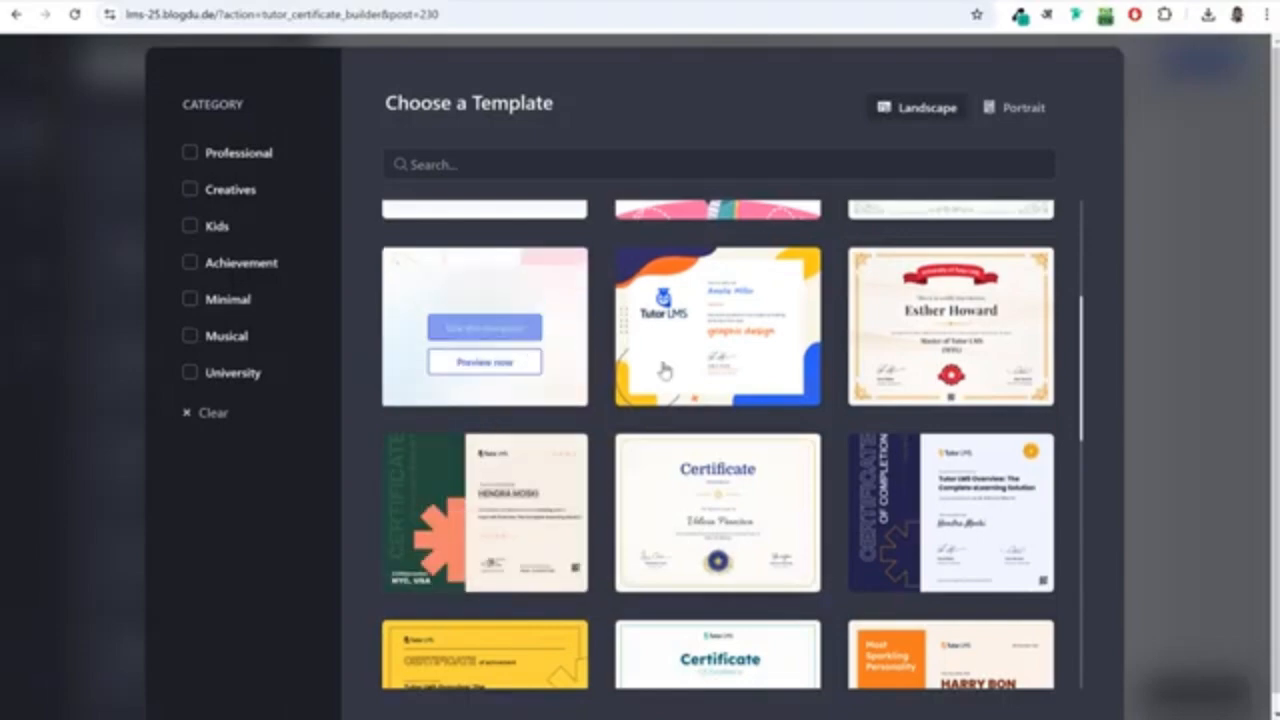
click(478, 362)
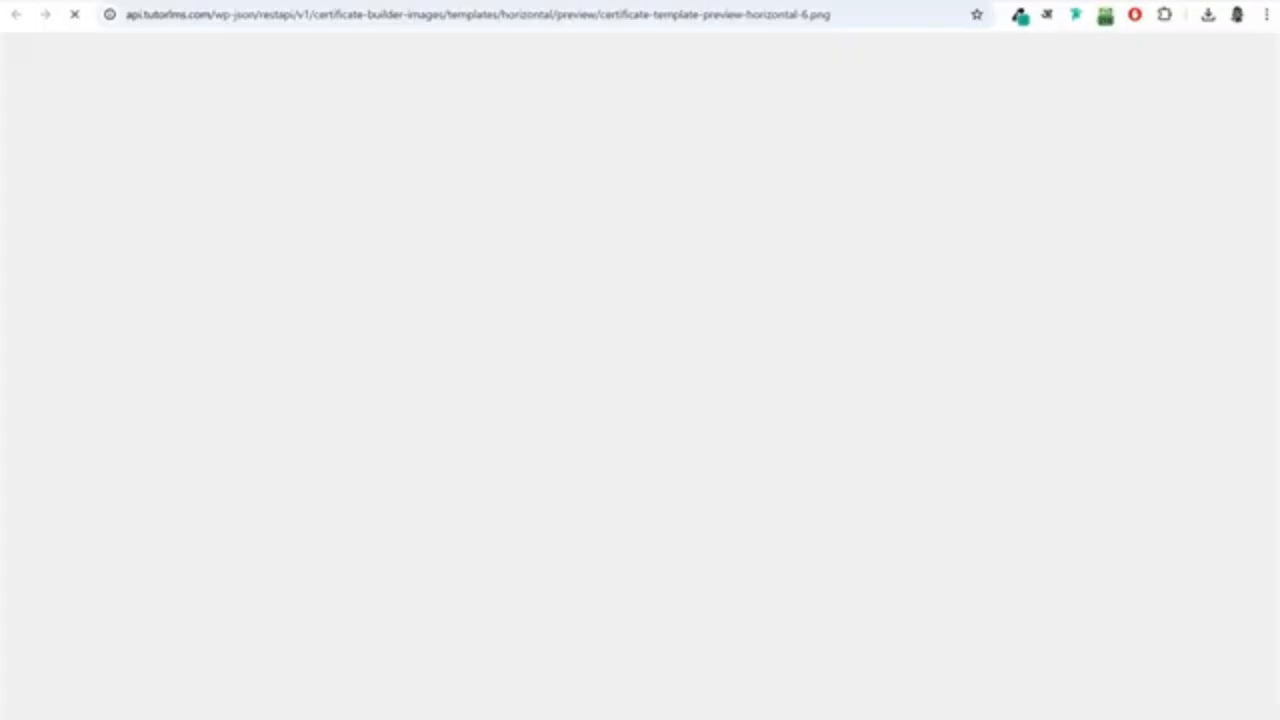
key(ctrl+w)
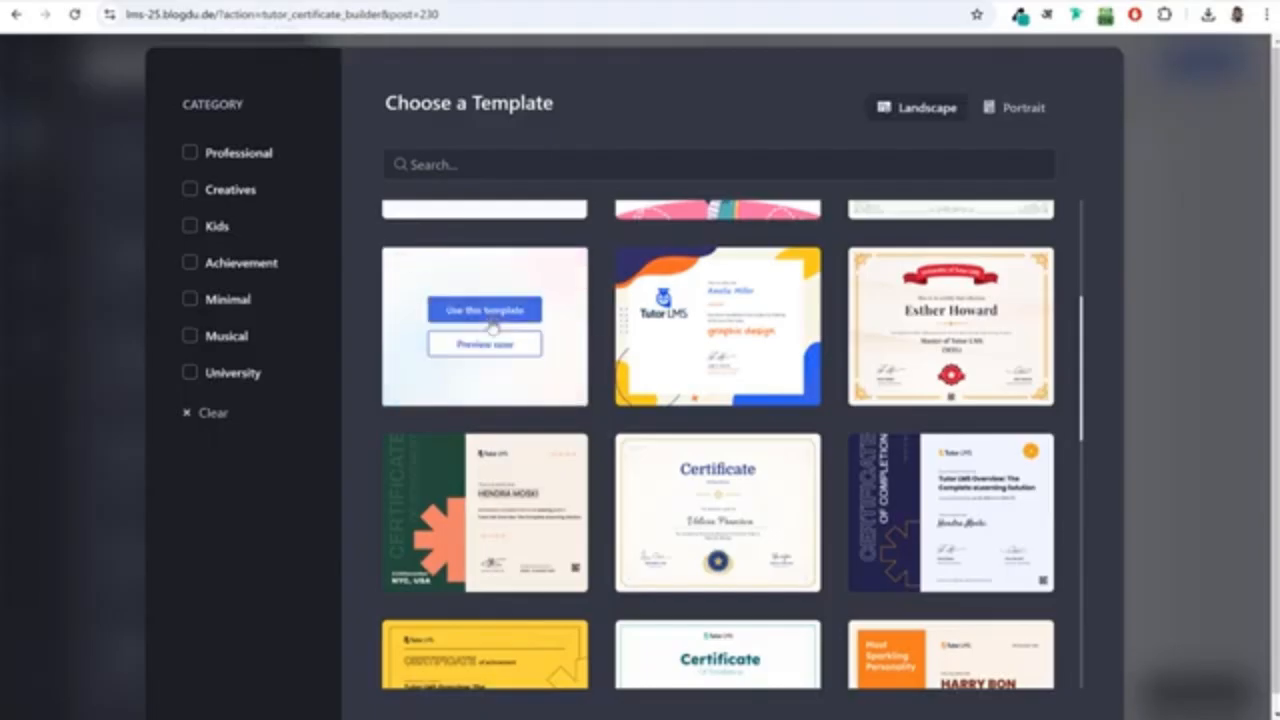
Apply the pastel Certificate of Achievement template and replace its Tutor LMS logo with the EduBlink logo from the media library.
click(490, 312)
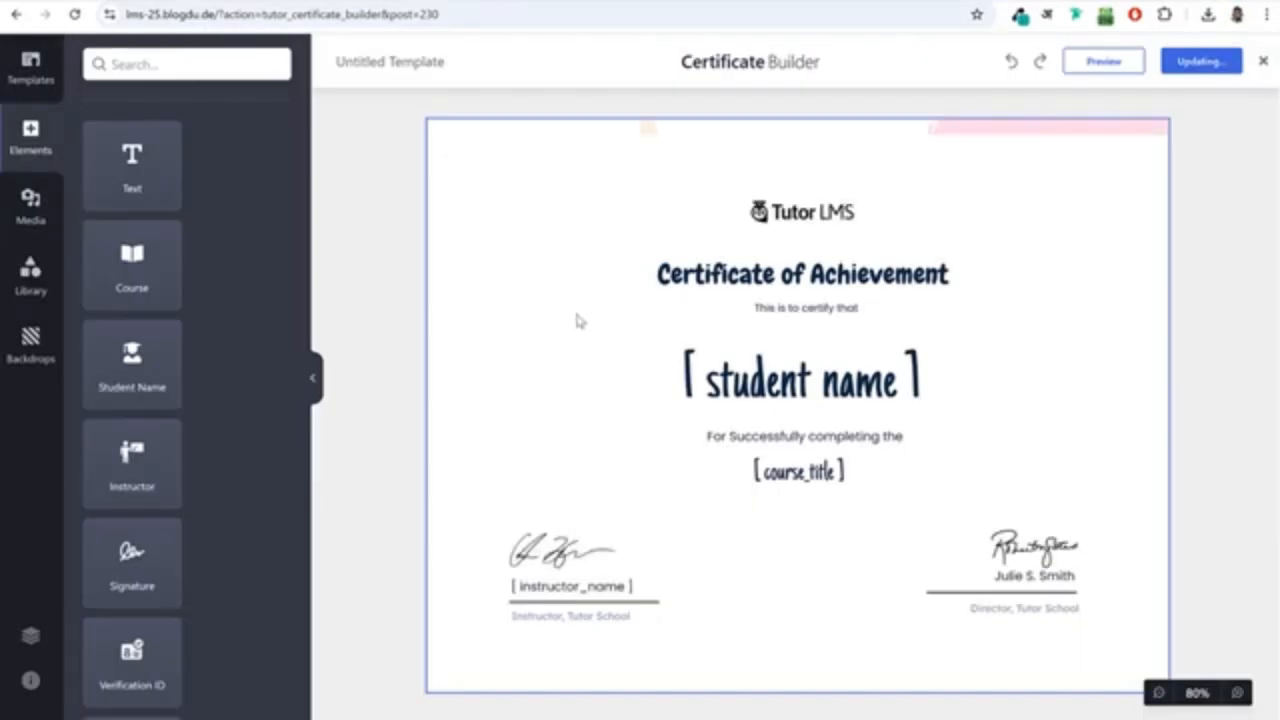
click(784, 383)
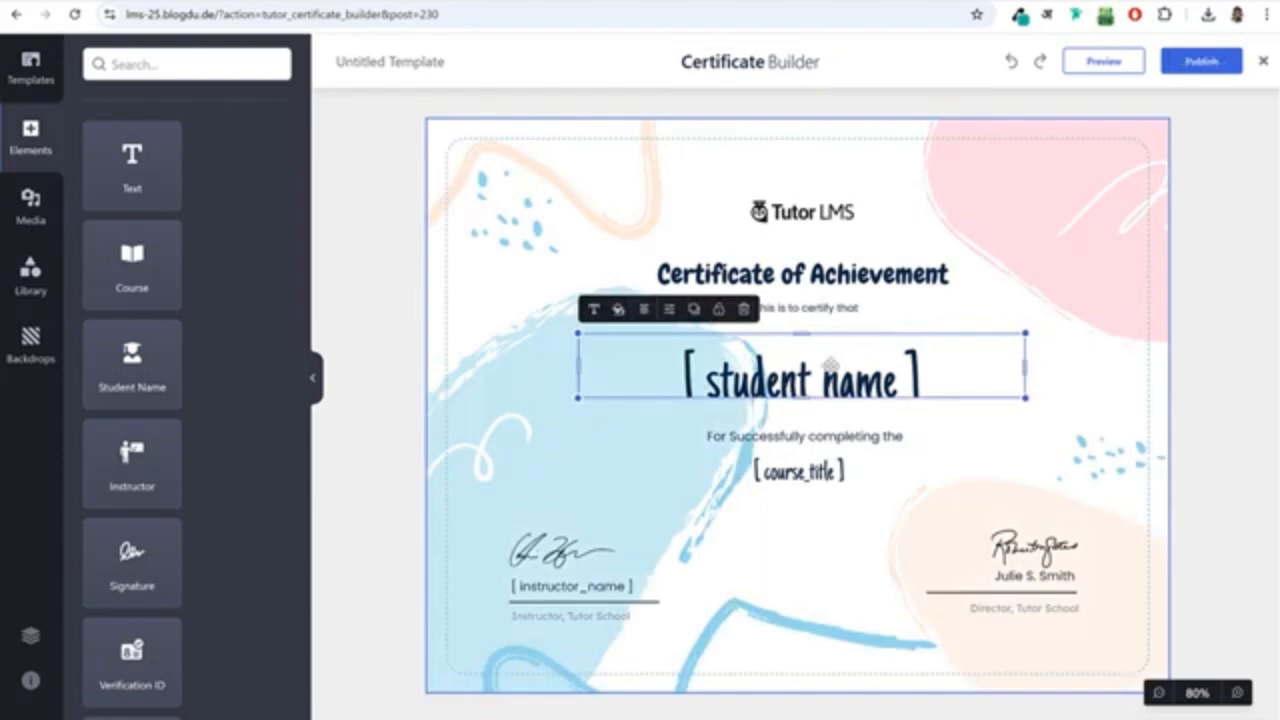
click(805, 212)
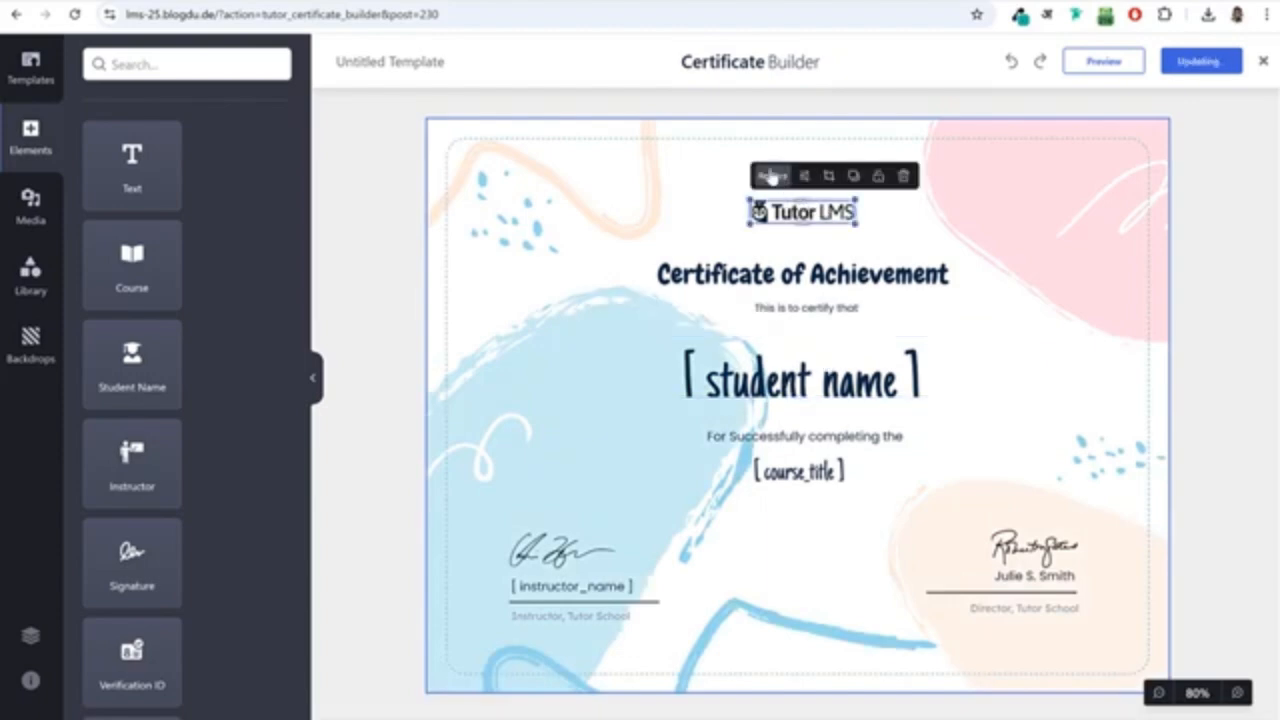
click(771, 177)
click(566, 262)
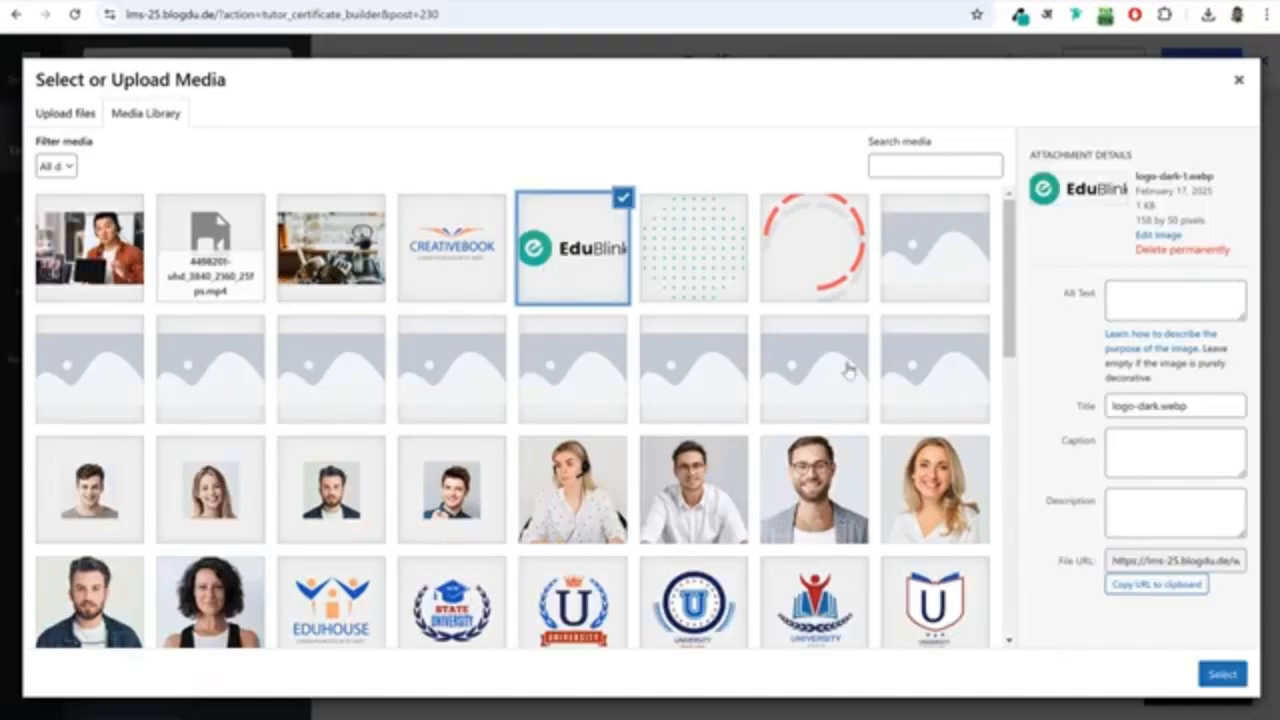
click(1224, 675)
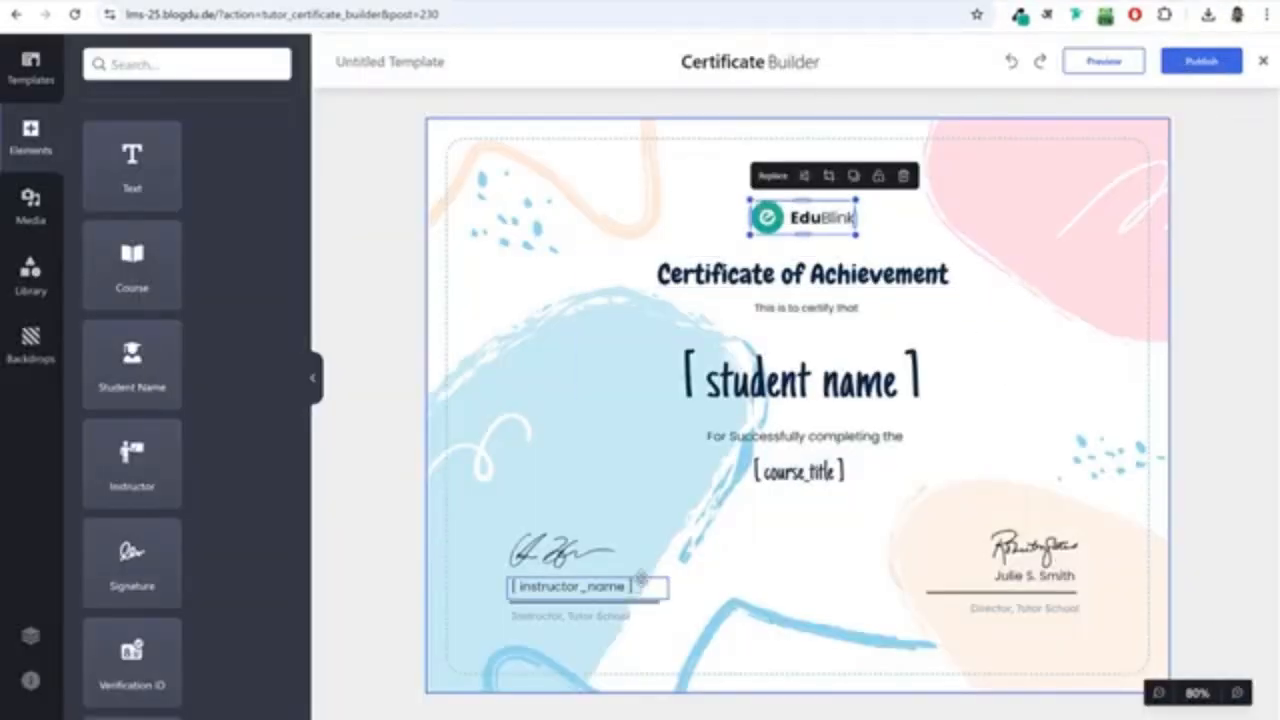
Replace the instructor's signature image with the State University logo and place it just above the instructor name.
click(570, 550)
click(530, 505)
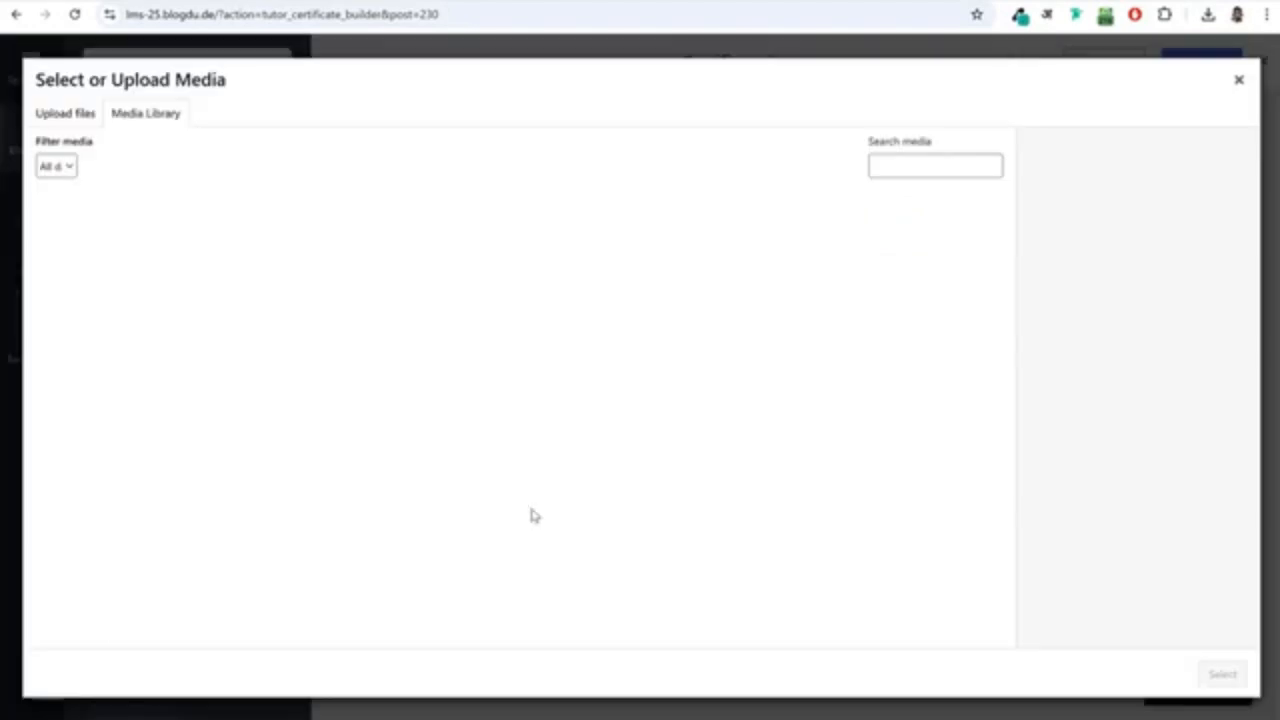
scroll(623, 420, down, 3)
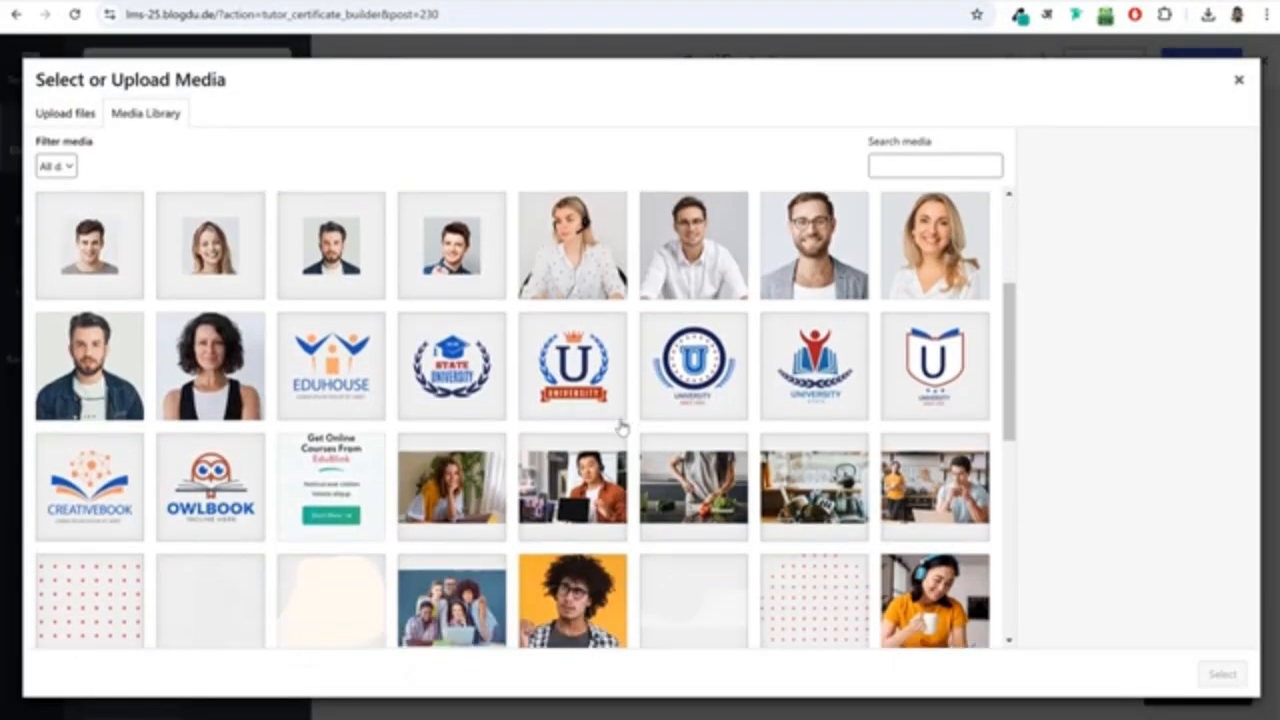
click(451, 365)
click(1222, 674)
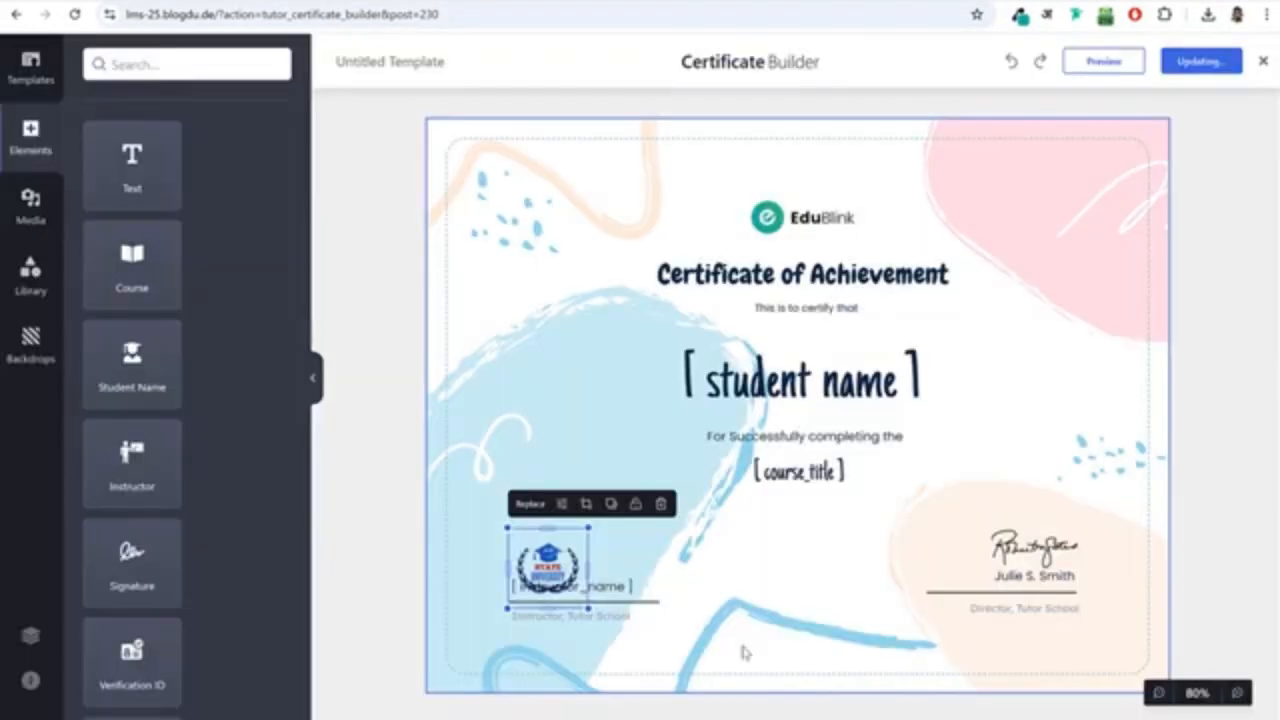
drag(540, 558, 555, 539)
click(768, 577)
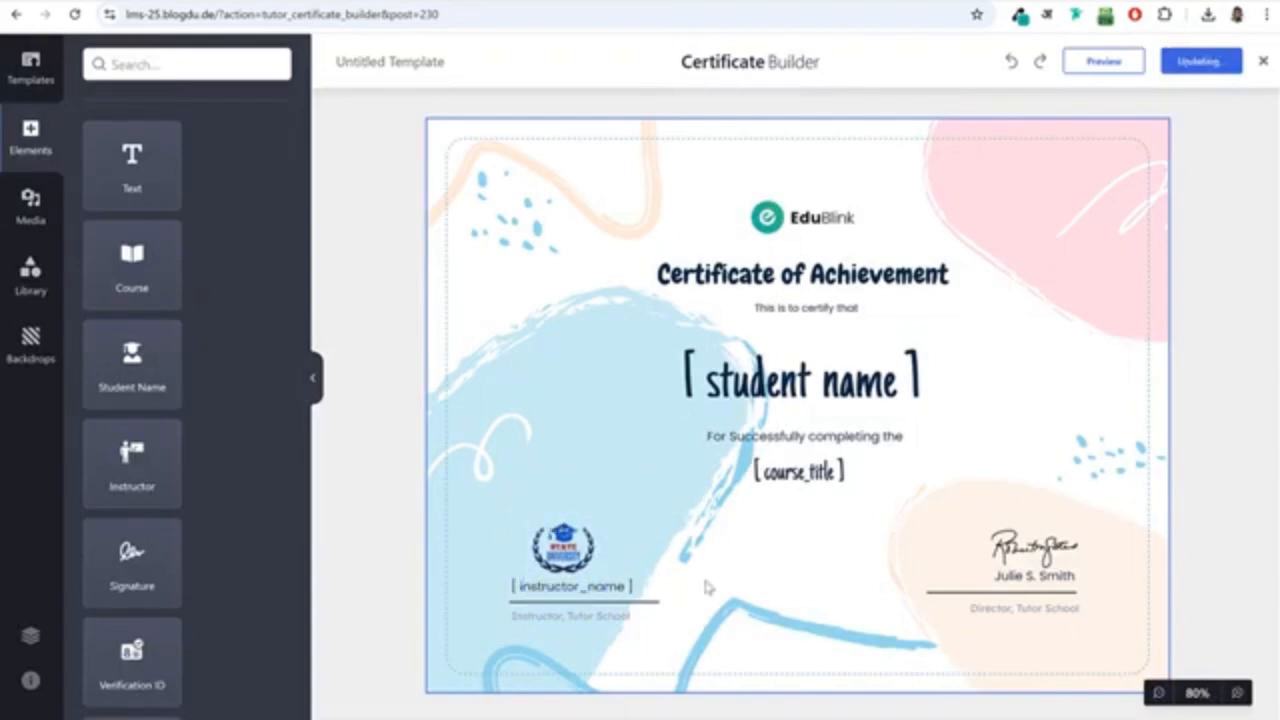
Replace the "Director, Tutor School" text beneath the certificate's right-hand signature line with the signatory's full name.
click(822, 472)
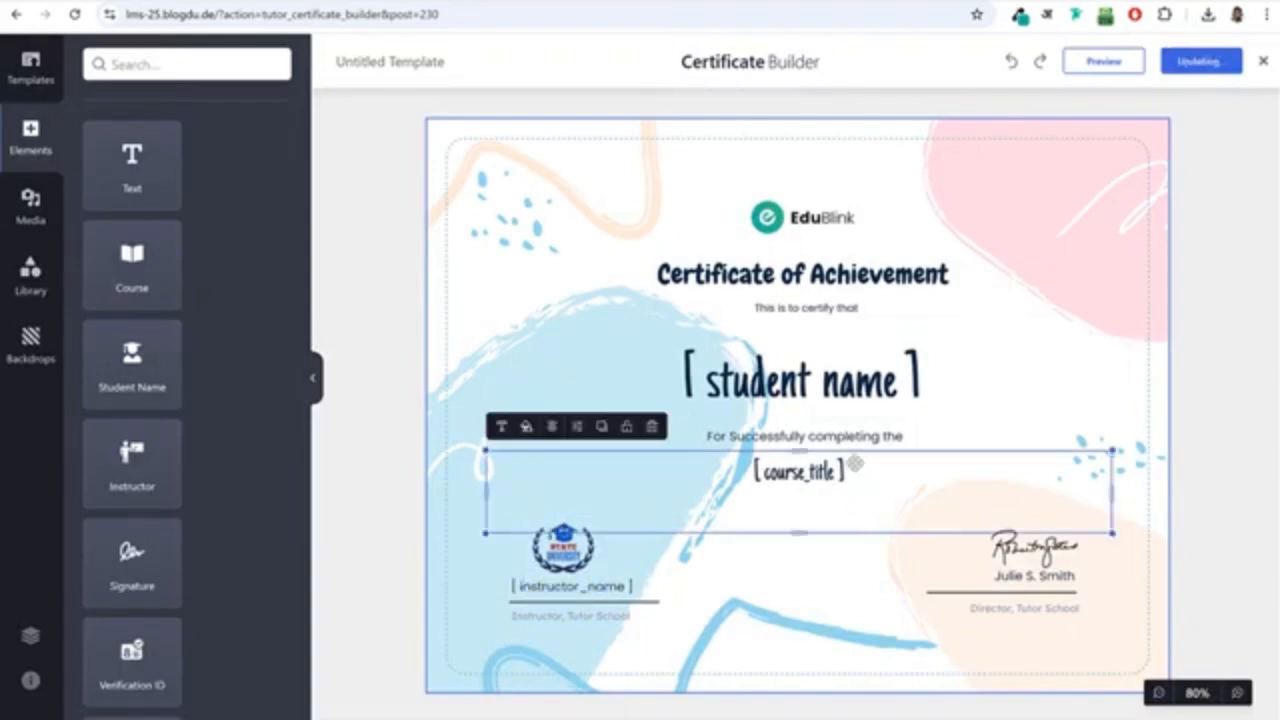
click(1040, 610)
drag(1017, 608, 1080, 608)
triple_click(973, 608)
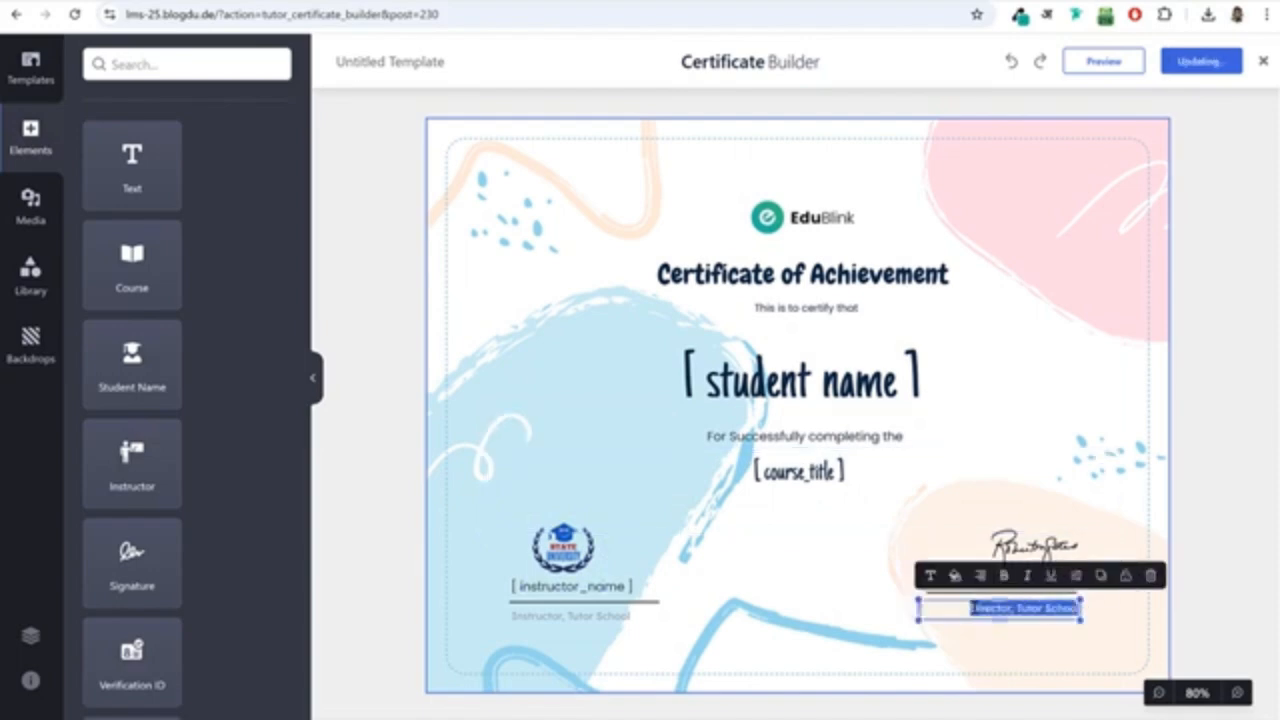
key(BackSpace)
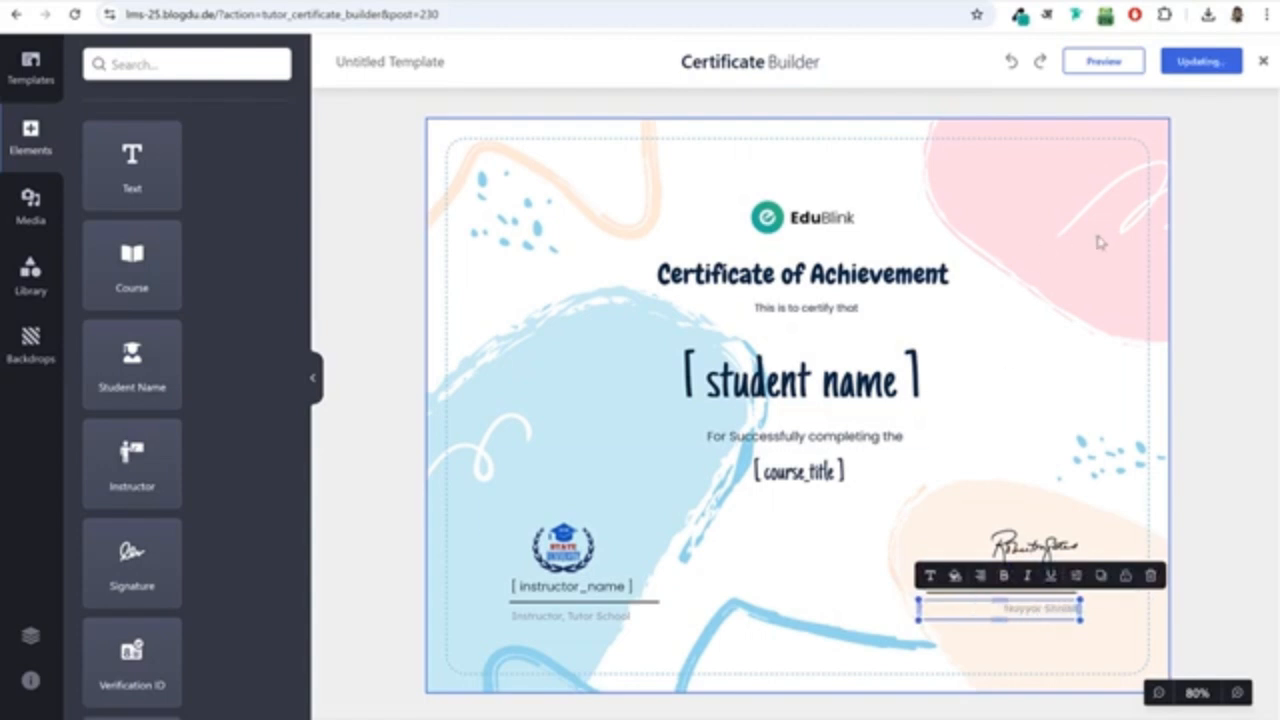
click(1193, 268)
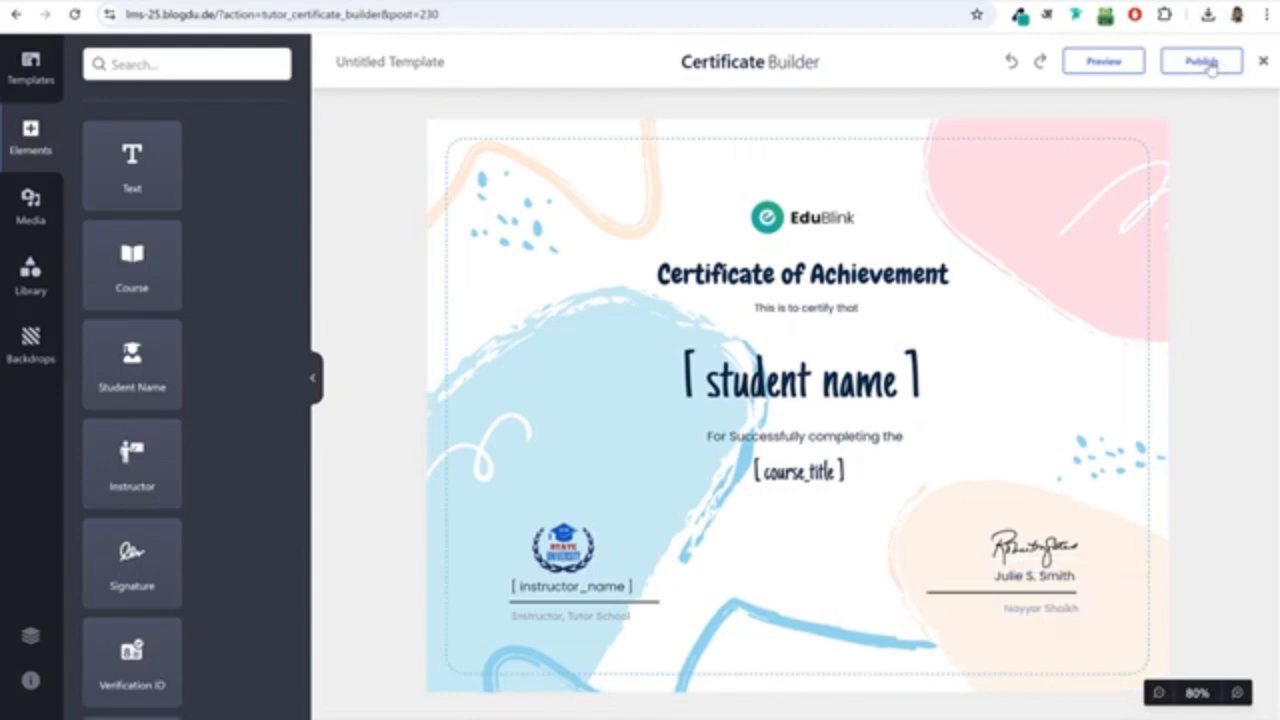
Publish the customized certificate and close the certificate builder.
click(1210, 63)
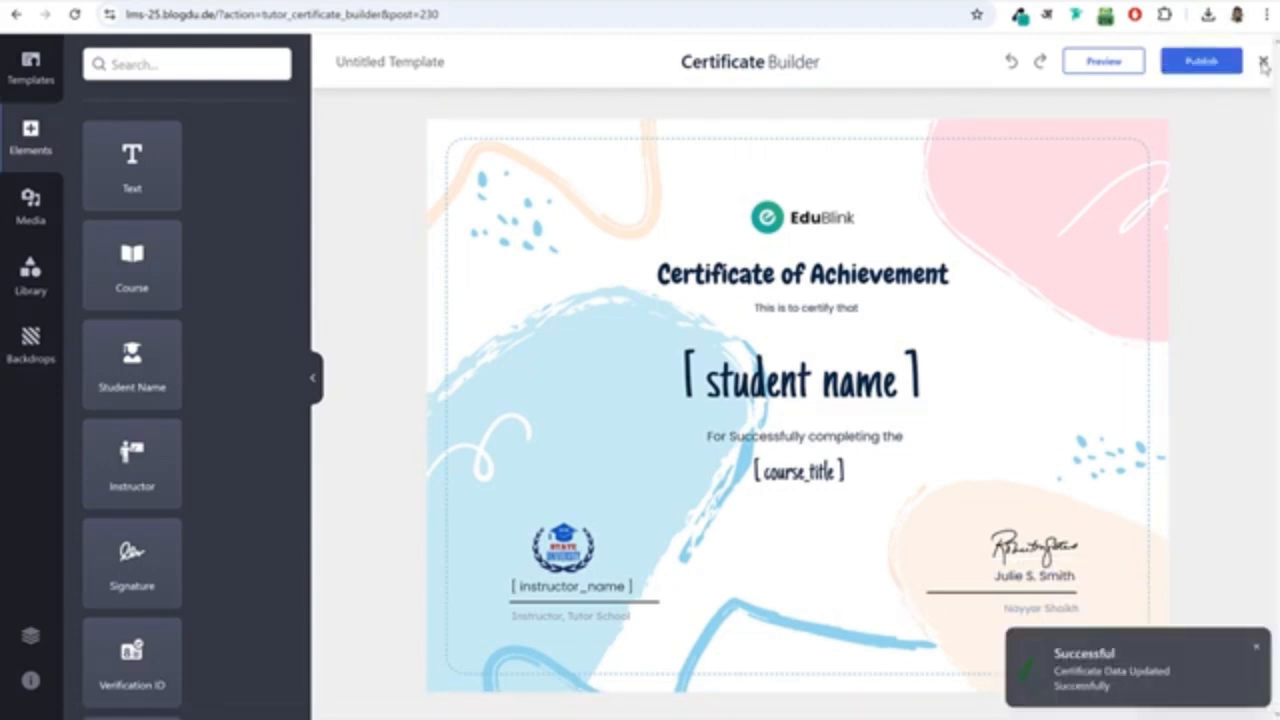
click(1264, 66)
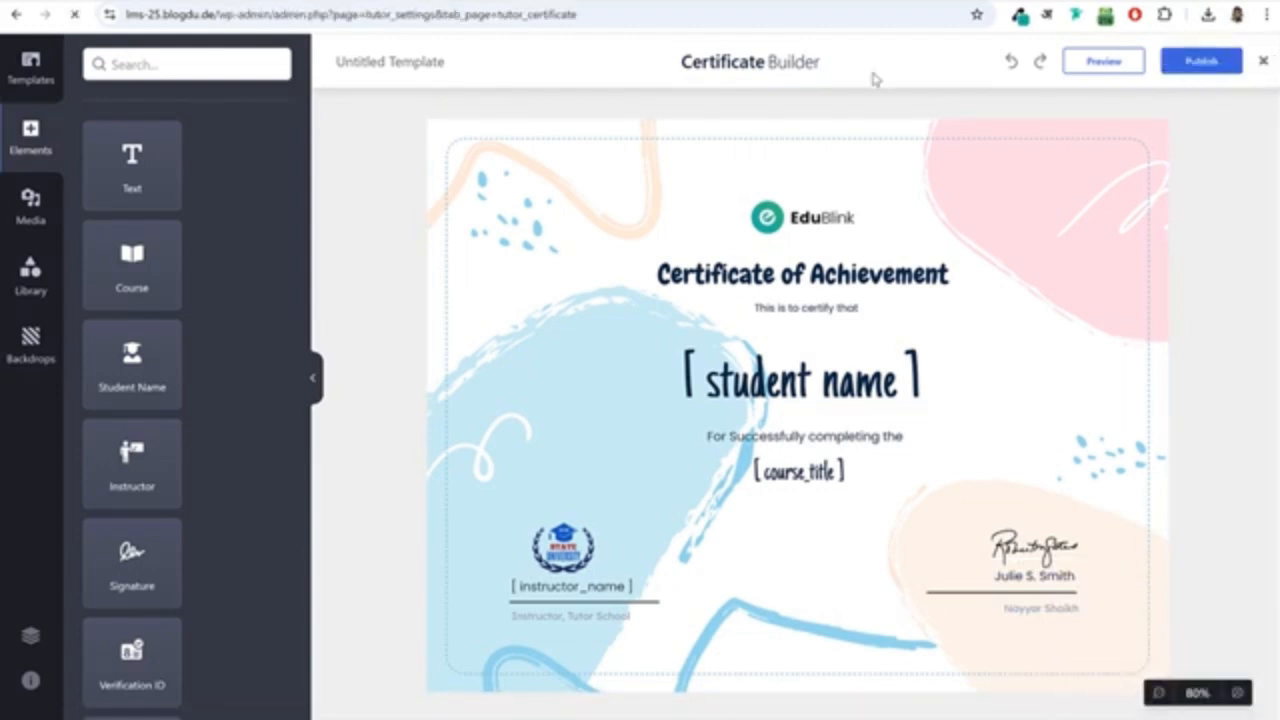
scroll(570, 366, down, 3)
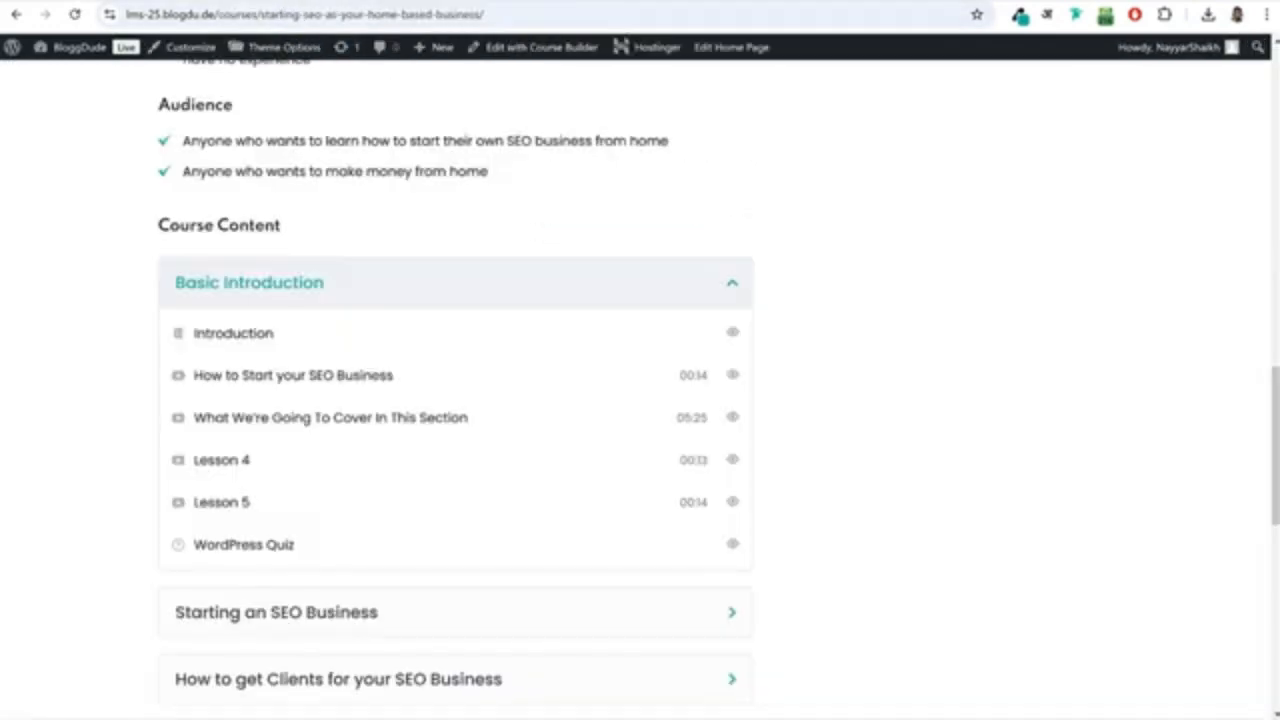
Open the SEO course in the course builder and review its custom certificates and ready-made certificate templates.
click(526, 48)
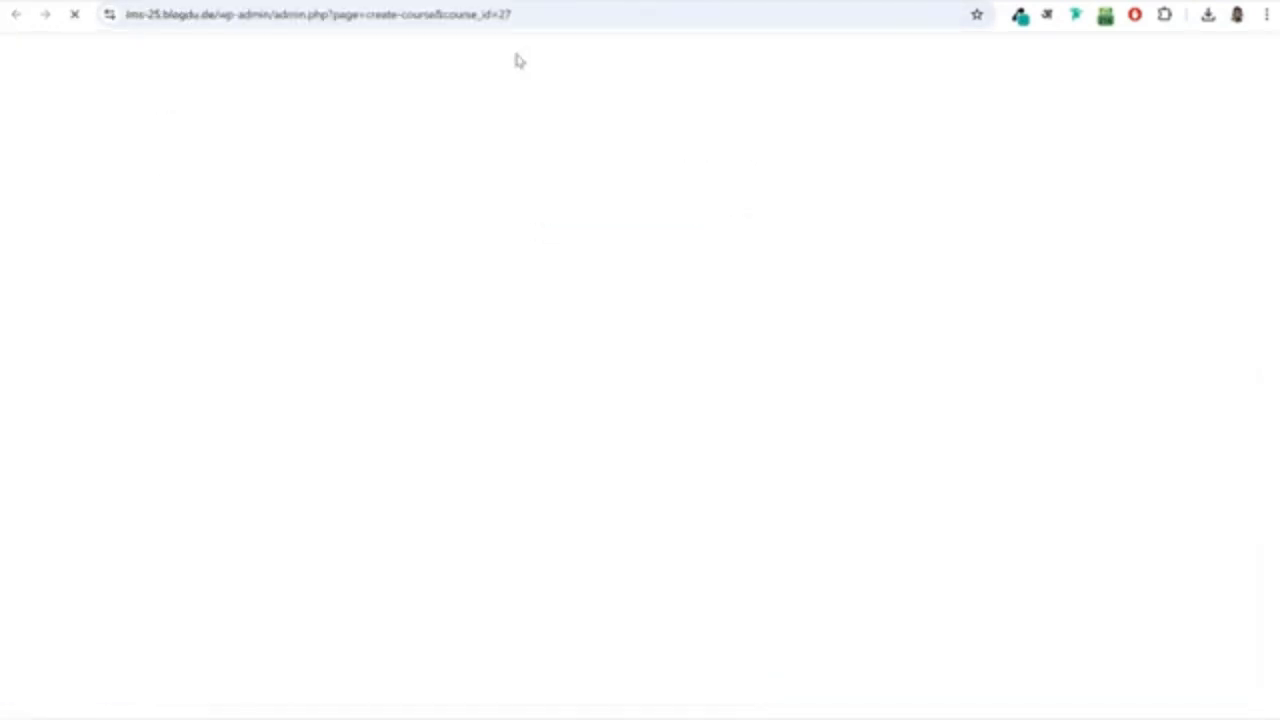
click(548, 61)
scroll(586, 394, down, 6)
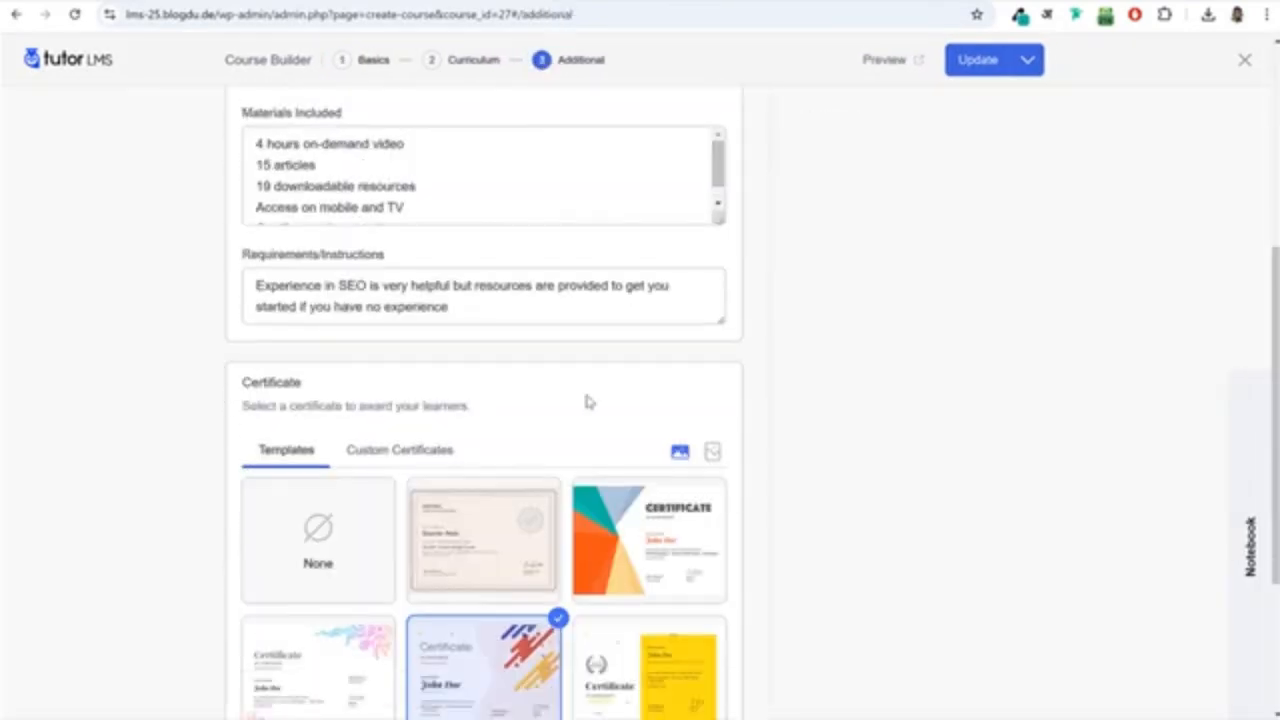
click(399, 473)
mouse_move(335, 565)
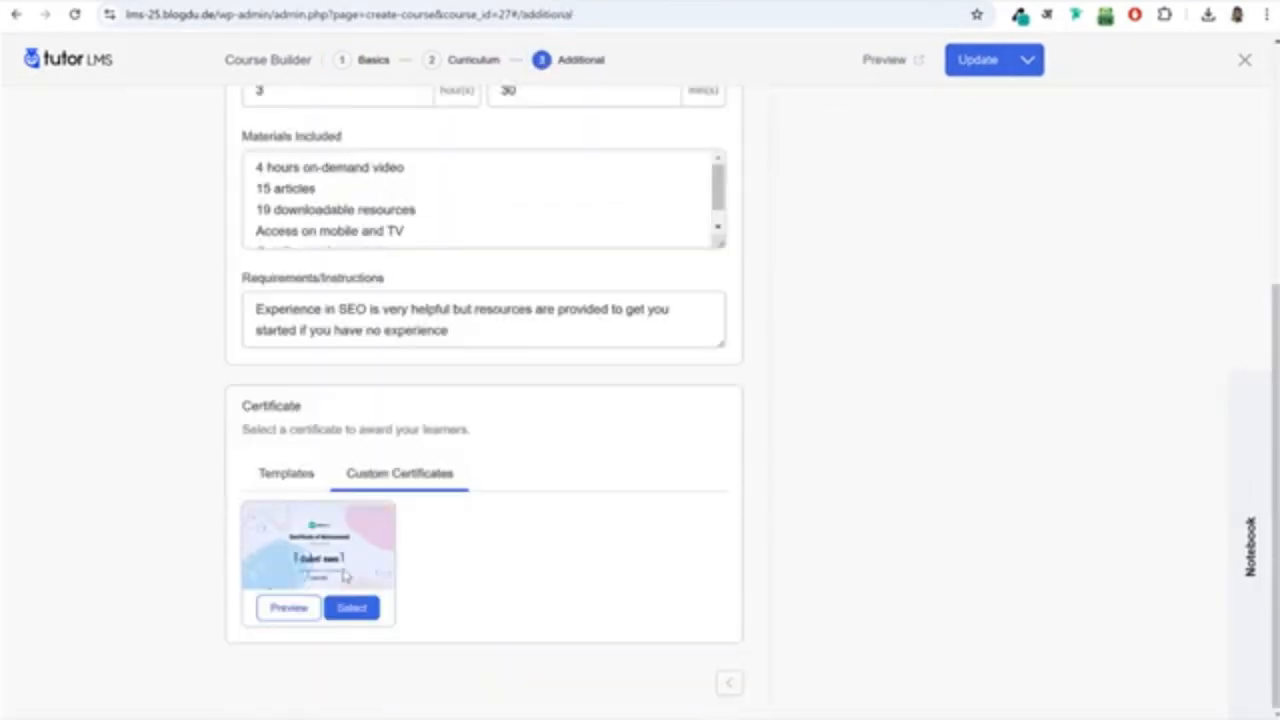
click(284, 473)
scroll(500, 548, down, 3)
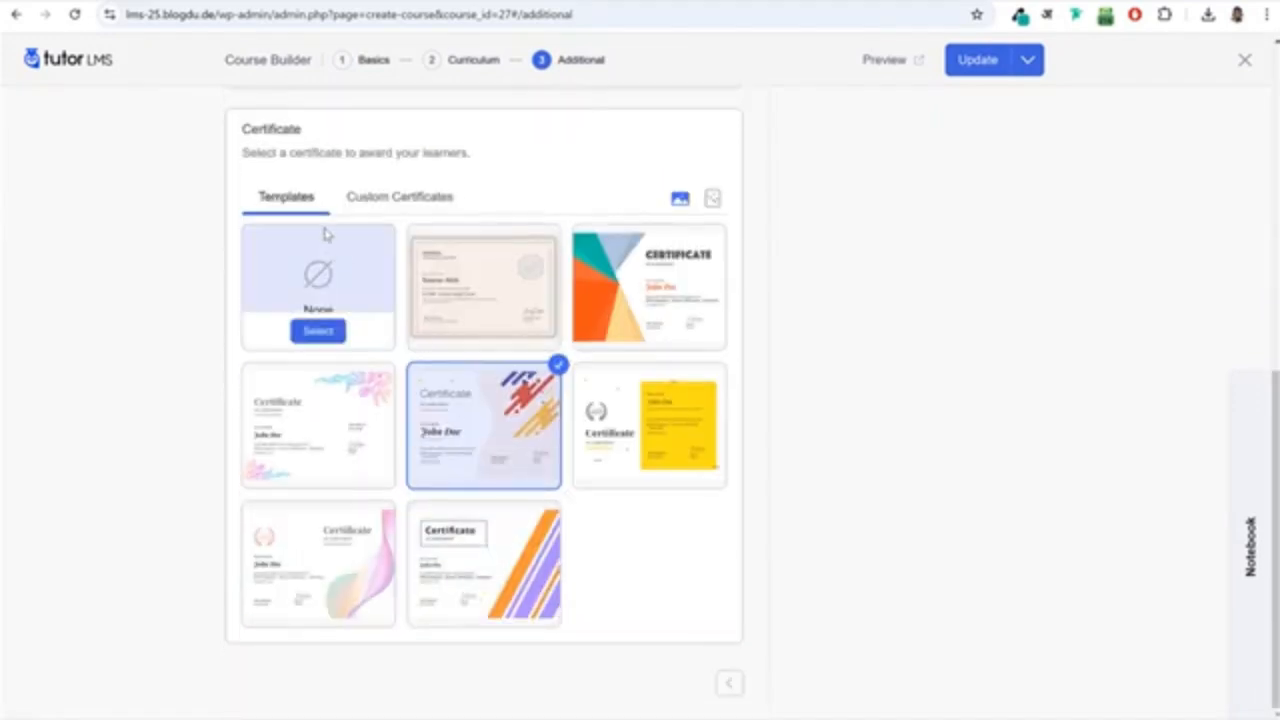
click(366, 192)
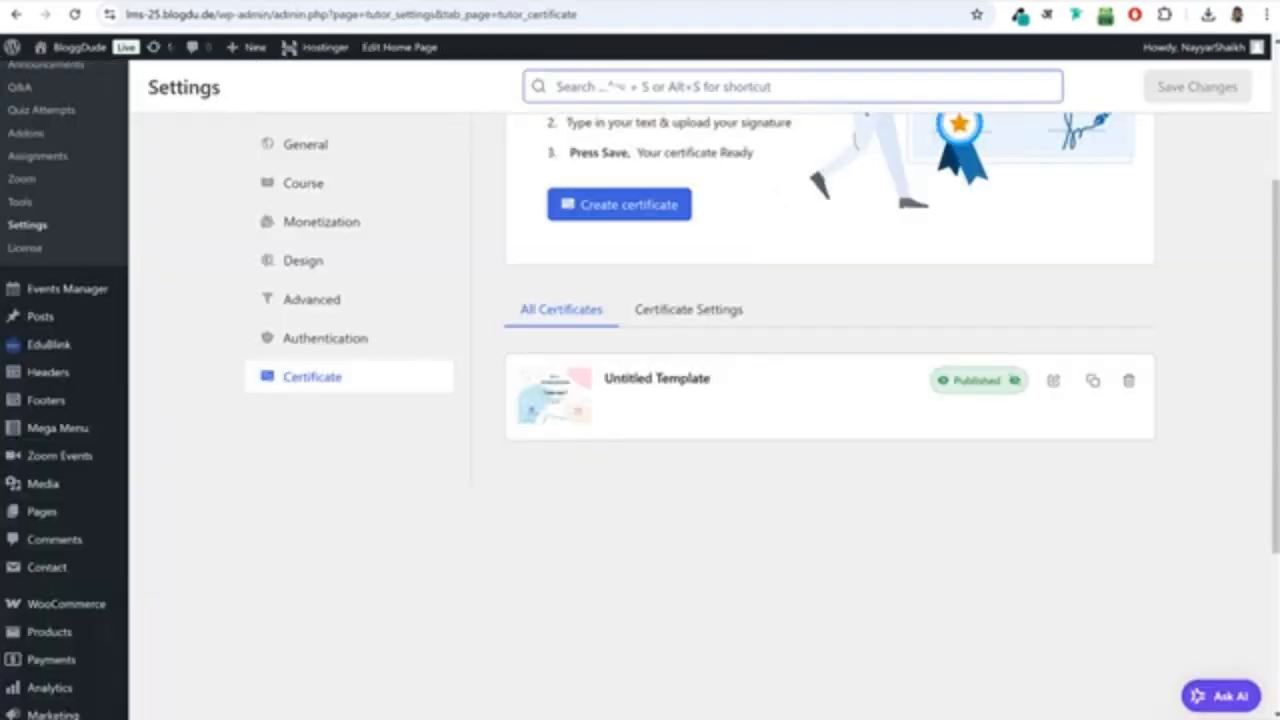
Open the Tutor LMS documentation from the Tutor LMS website and skim its overview page and topic list.
scroll(855, 381, up, 3)
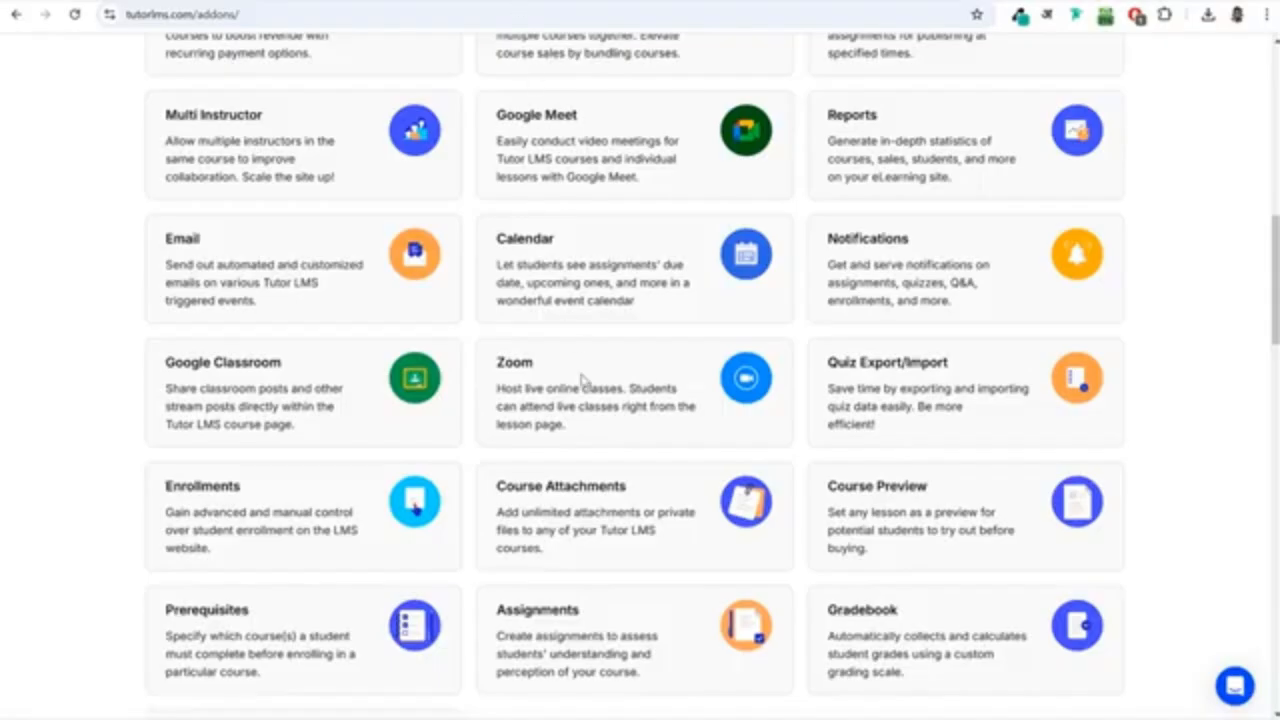
scroll(588, 390, up, 4)
scroll(588, 395, up, 5)
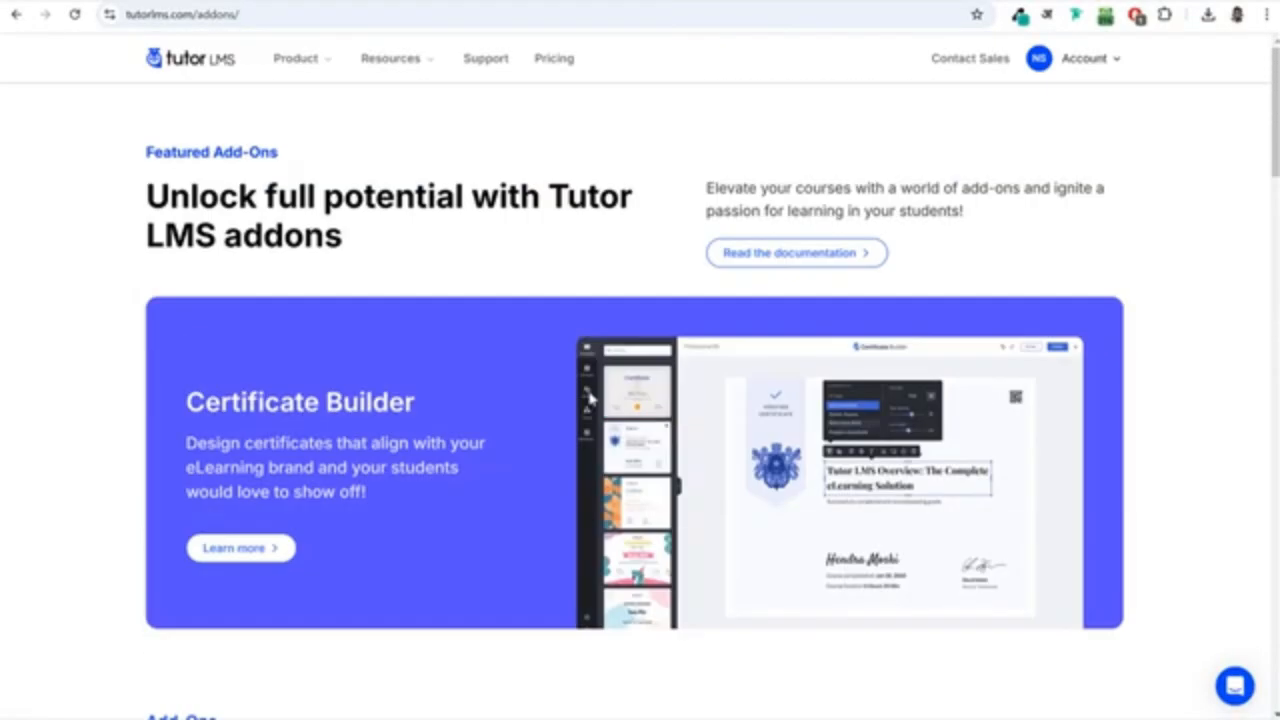
mouse_move(297, 58)
mouse_move(385, 62)
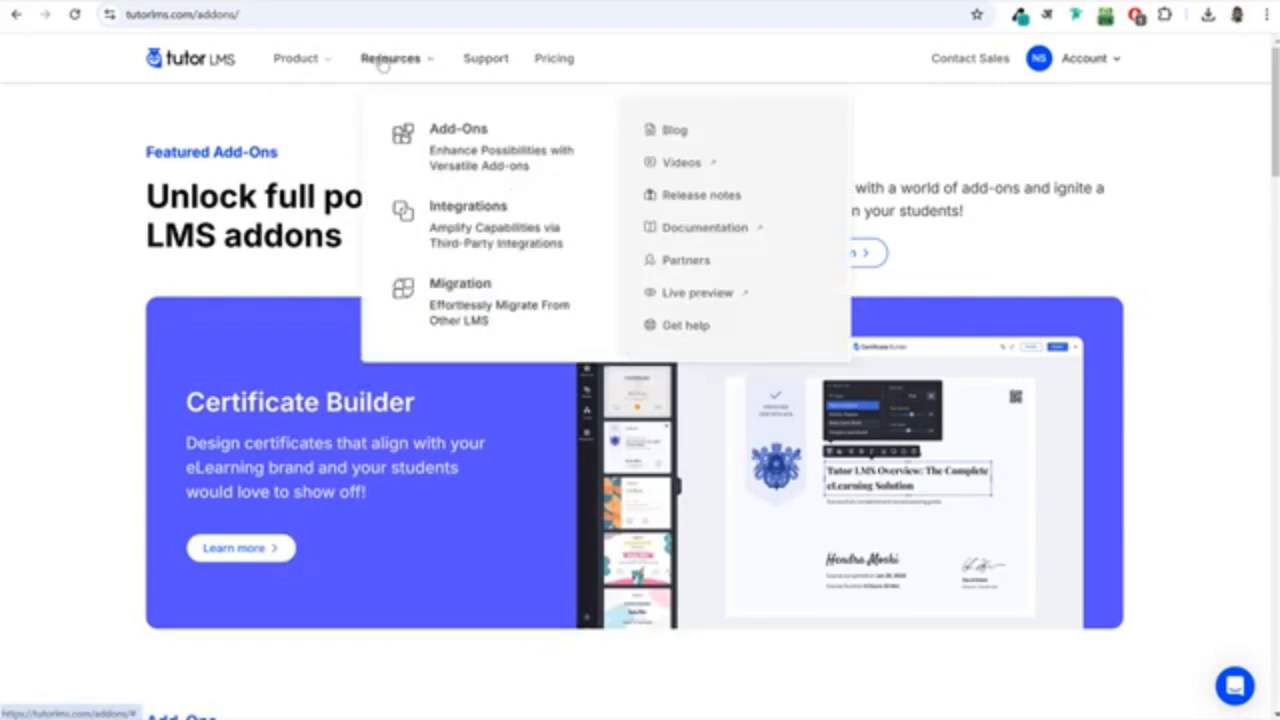
click(694, 229)
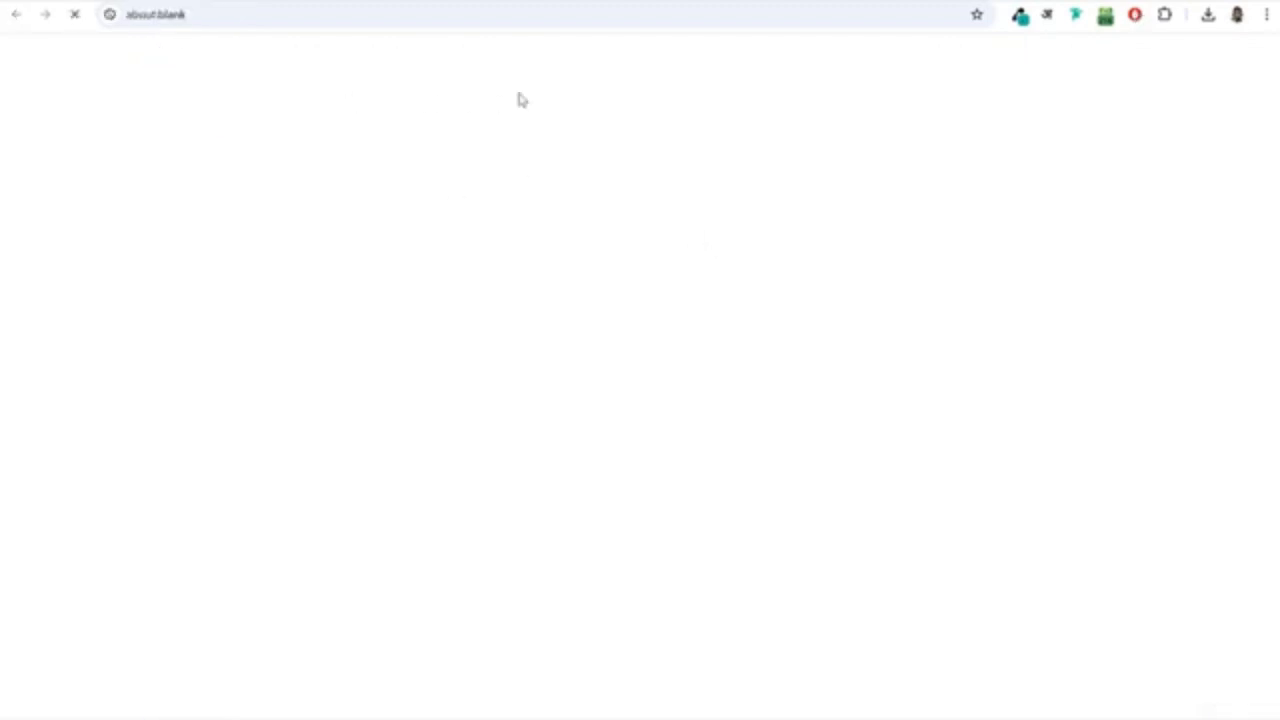
scroll(343, 334, down, 4)
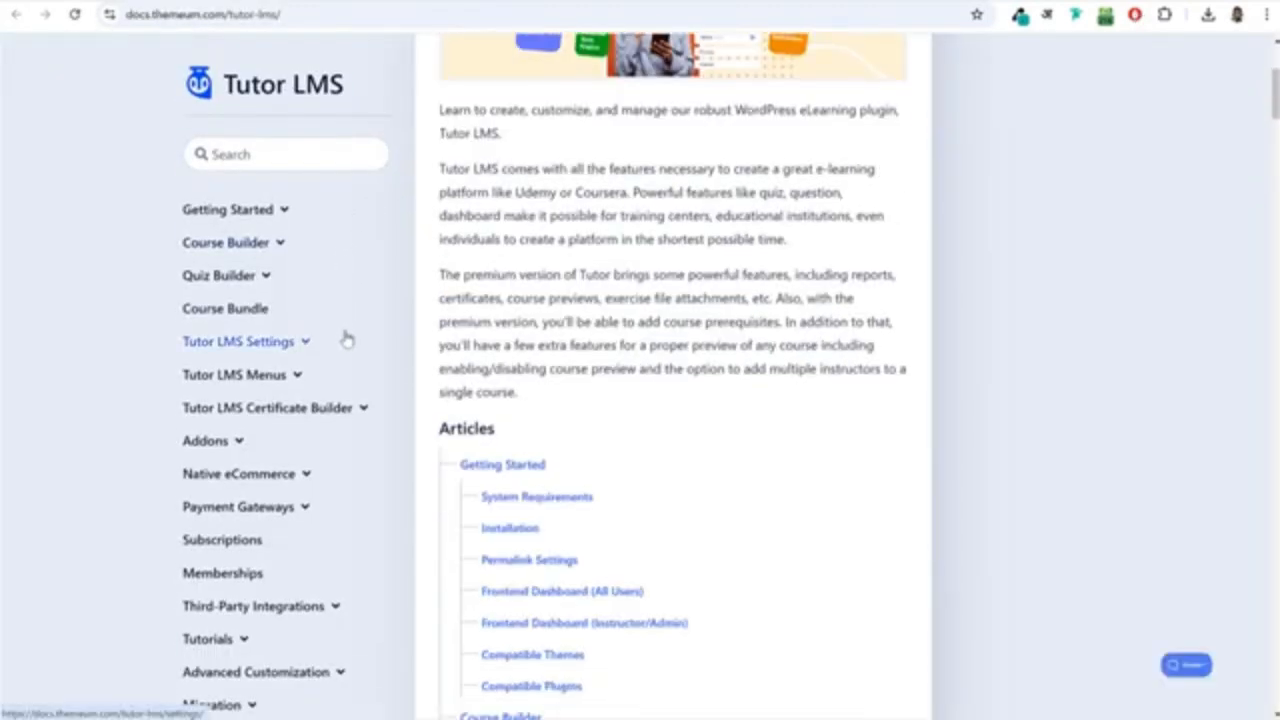
scroll(929, 374, up, 4)
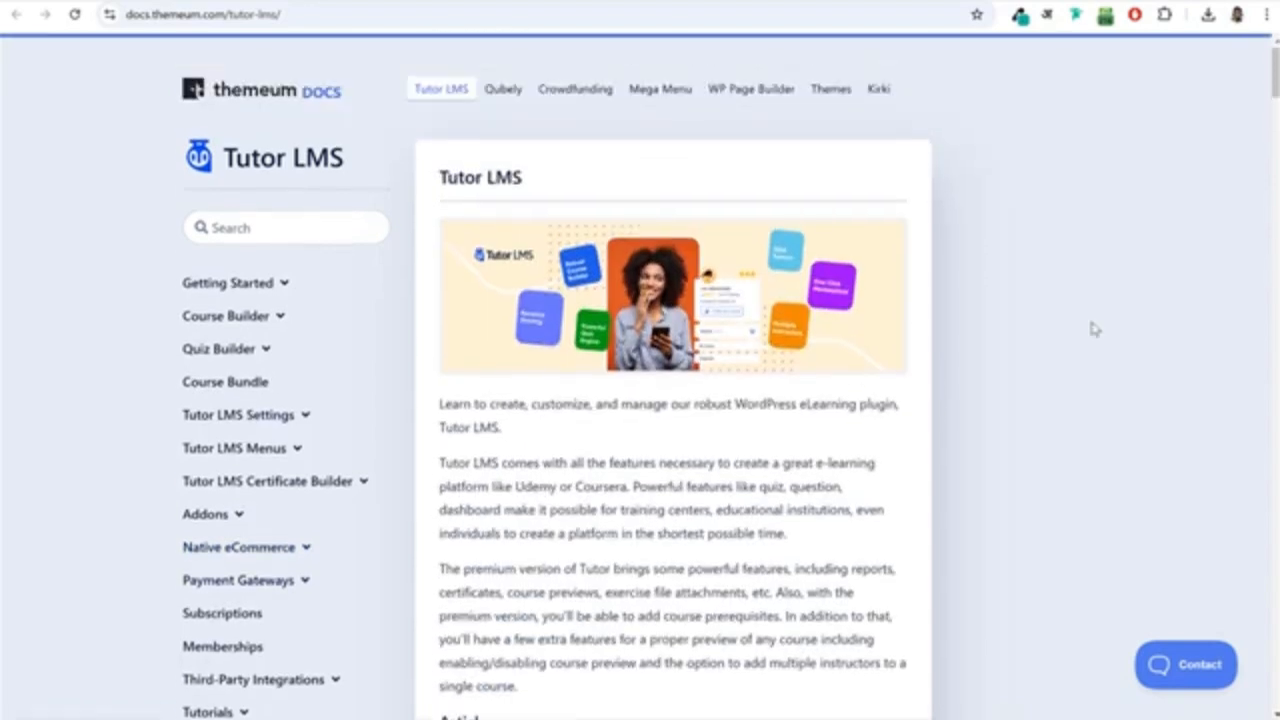